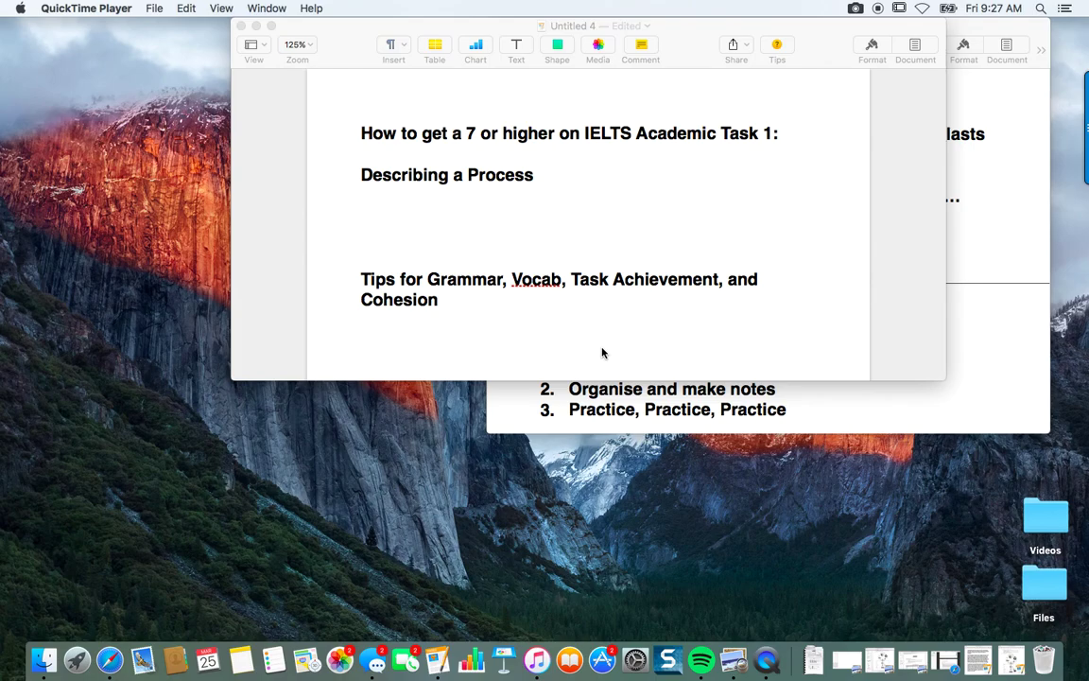
Highlight each scoring criterion in the tips heading in turn: Grammar, Vocab, Task Achievement and Cohesion, ending on Grammar
click(450, 276)
double_click(473, 281)
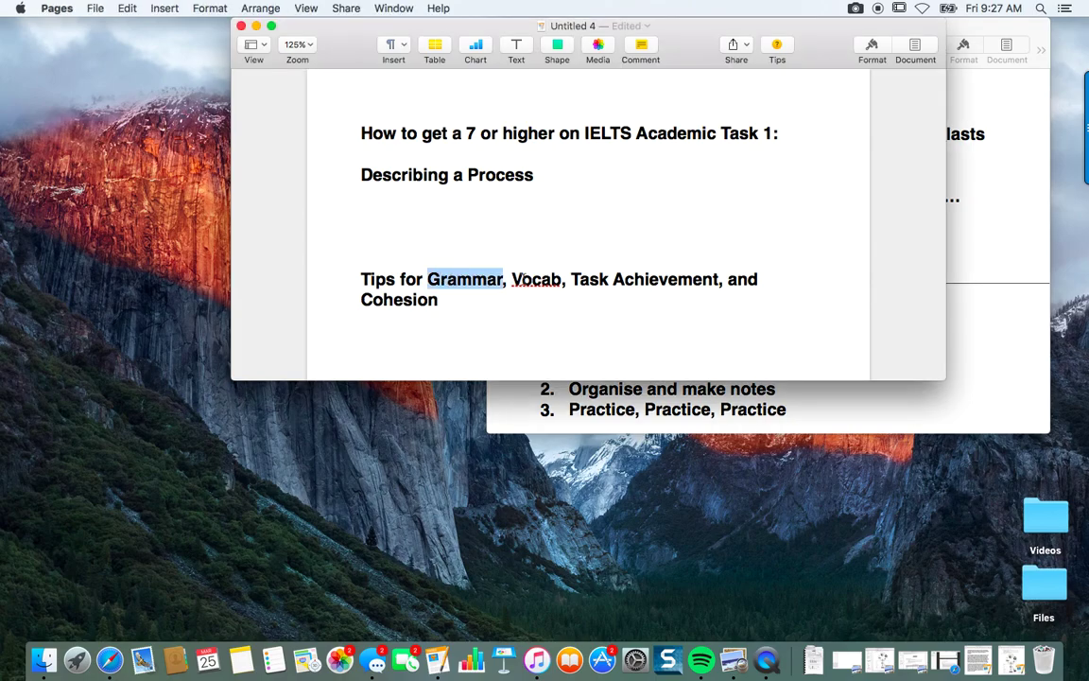
double_click(536, 279)
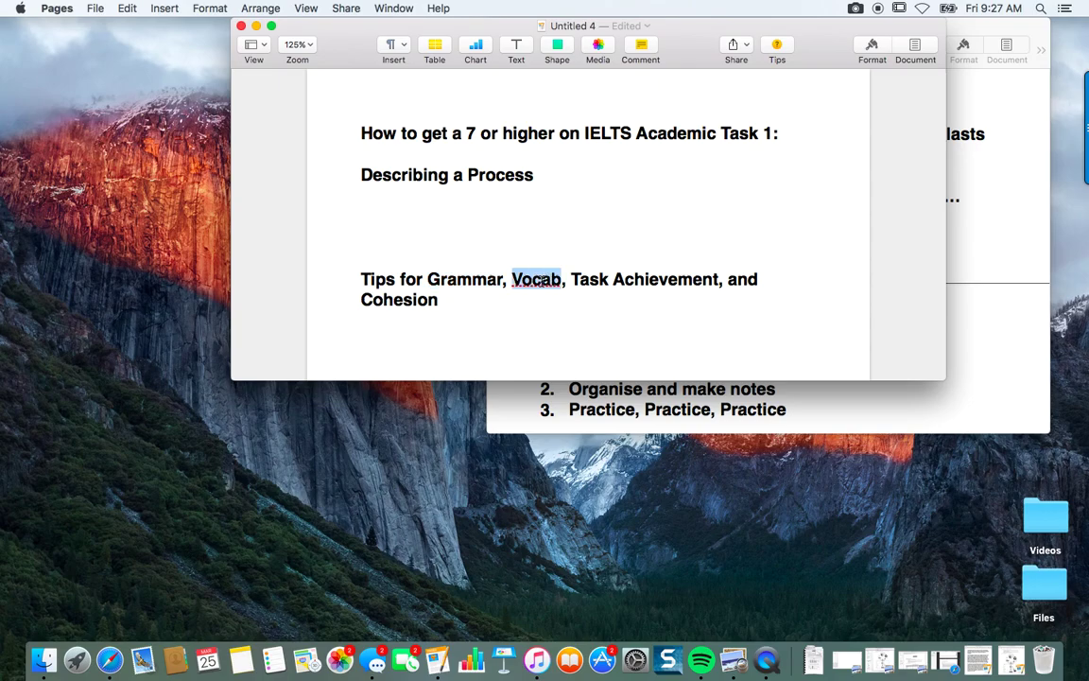
click(570, 281)
drag(570, 281, 719, 280)
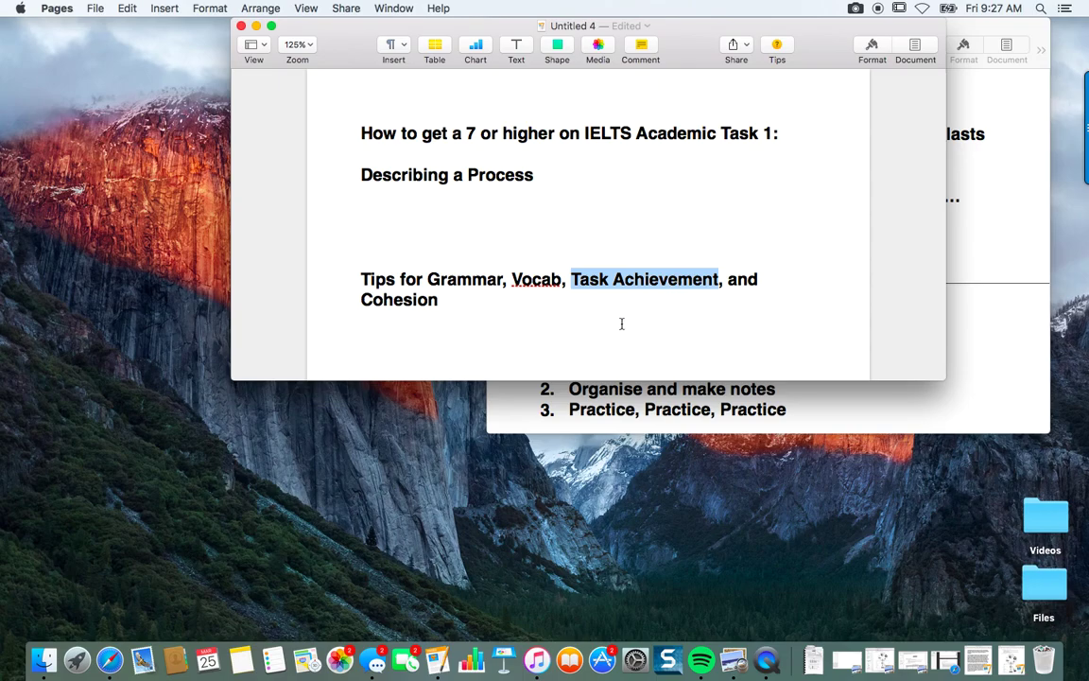
double_click(396, 305)
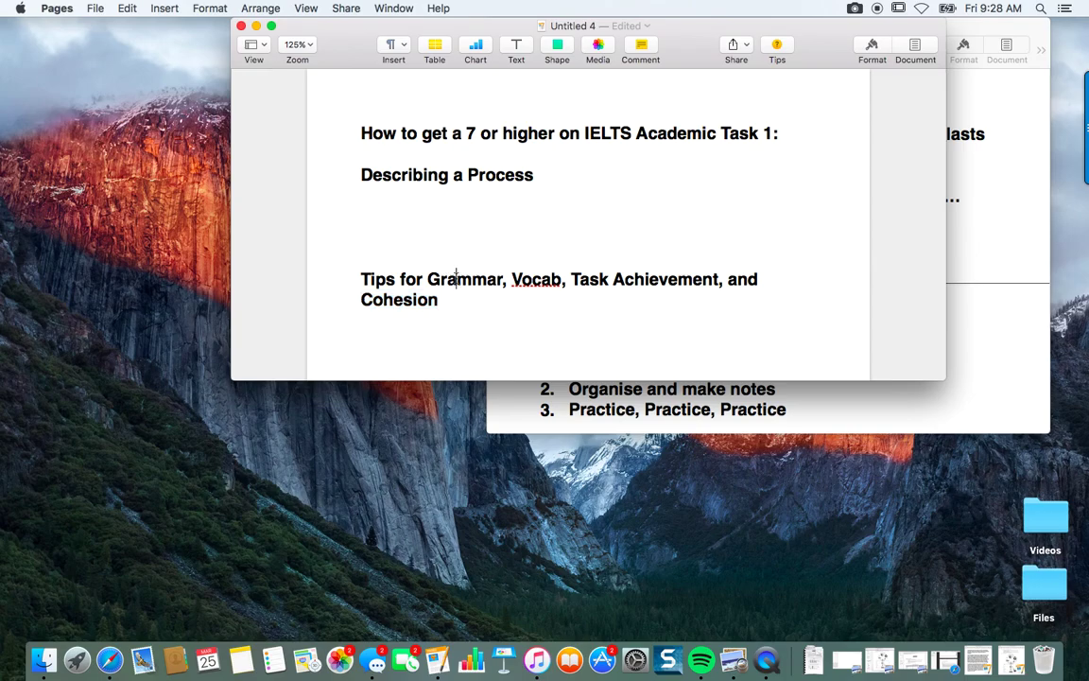
double_click(456, 279)
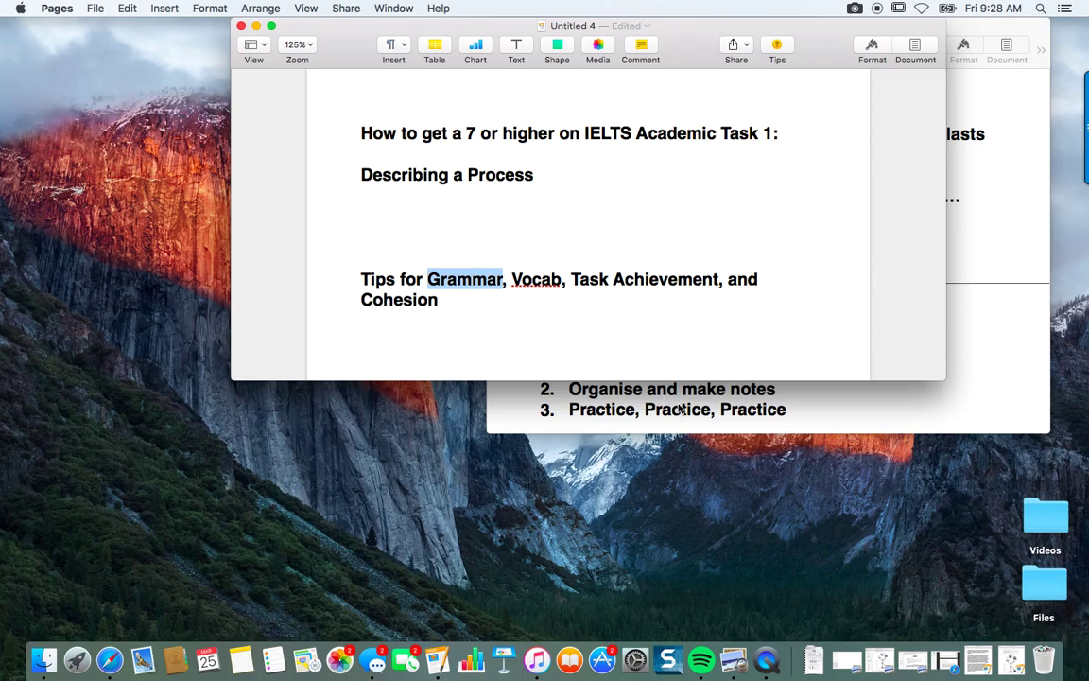
Restore the IELTSProcessDescriptionTask document beside the IELTSProcessDescriptionNotes document and minimise the untitled tips document
click(1019, 672)
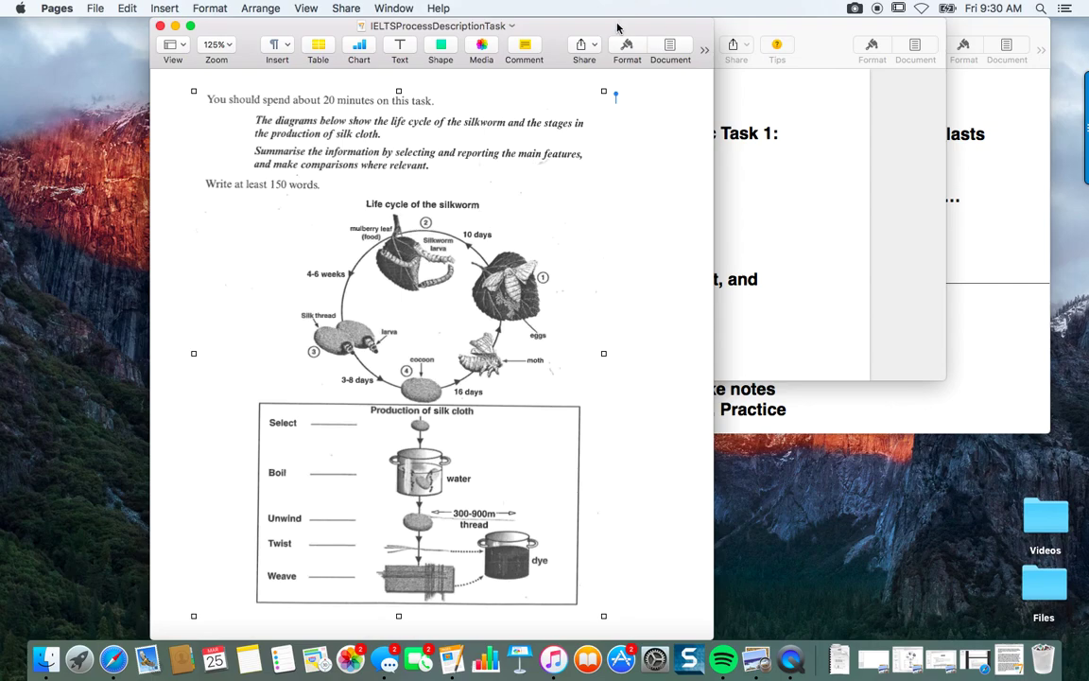
drag(617, 28, 478, 14)
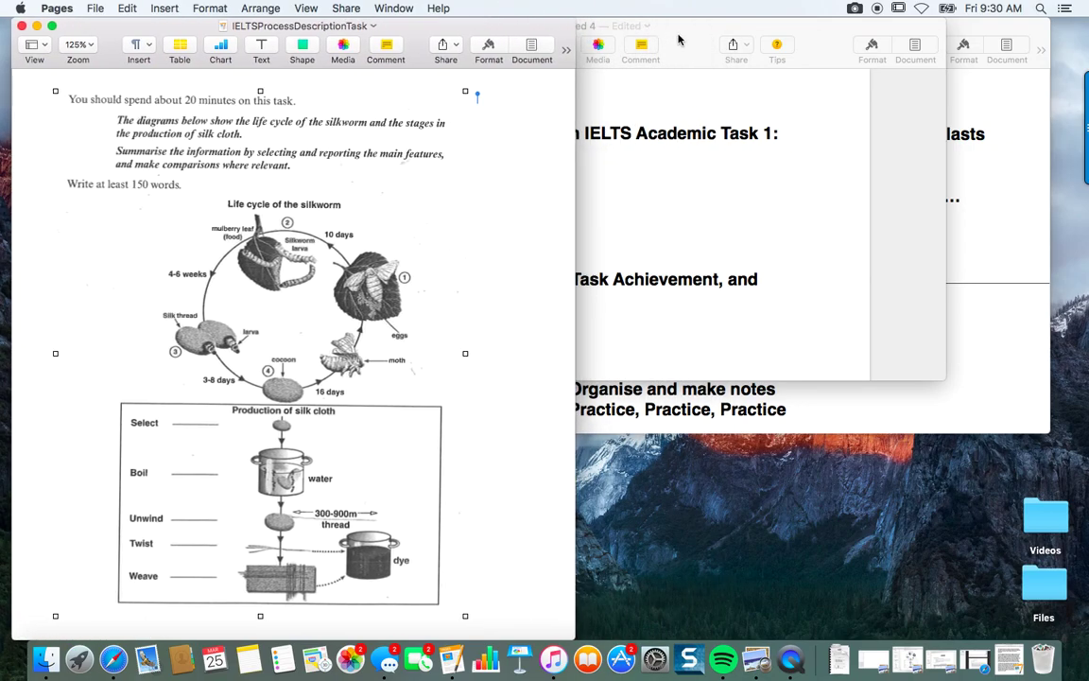
click(610, 32)
click(255, 25)
click(771, 28)
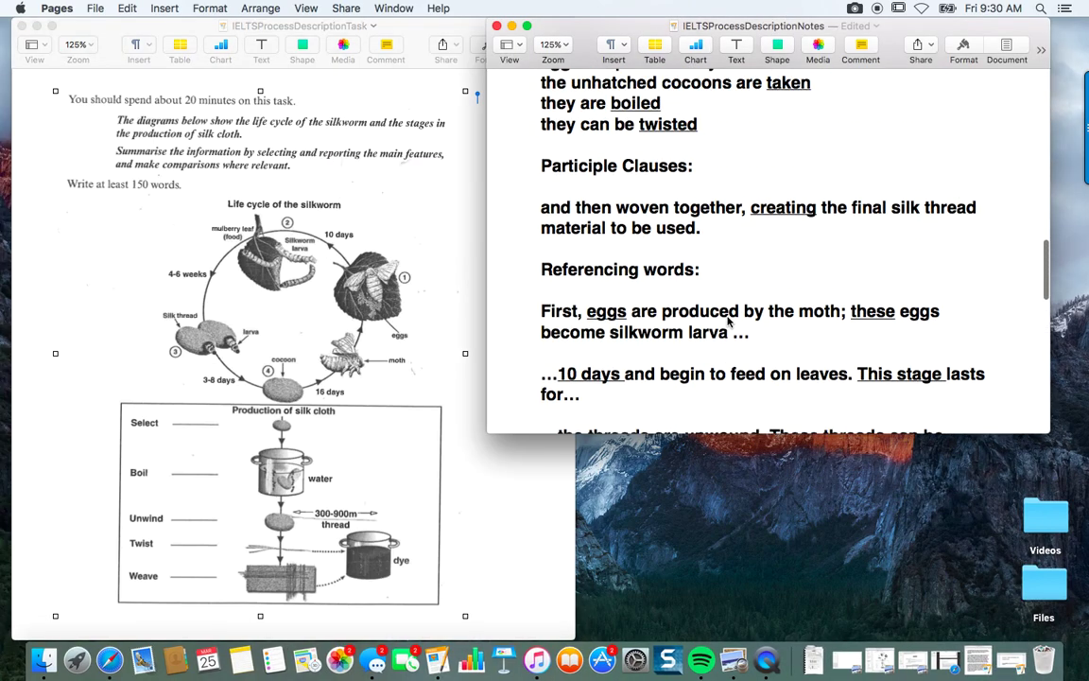
Highlight the key phrases in the notes' Overall line: two stages, one natural and one industrial
scroll(730, 322, up, 15)
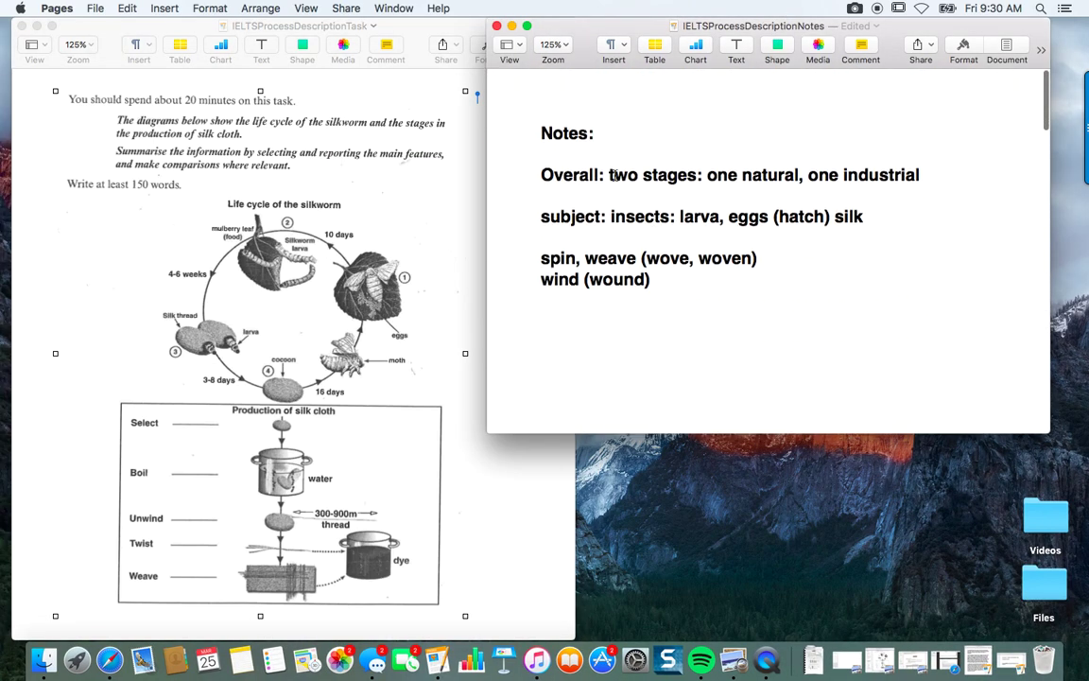
drag(610, 175, 698, 175)
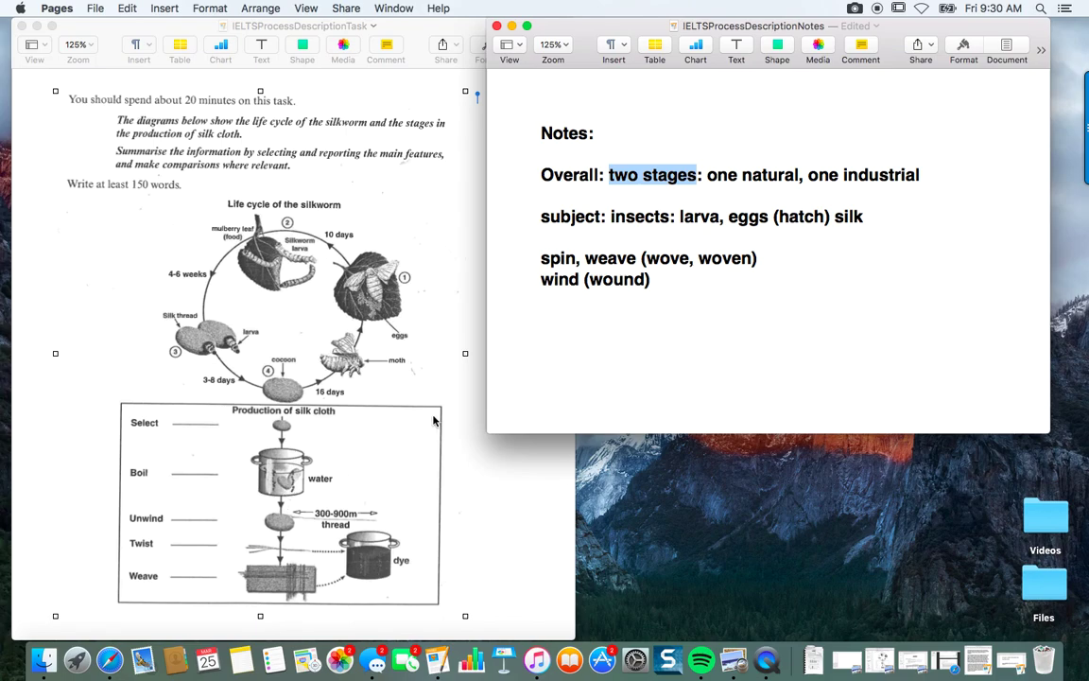
double_click(753, 173)
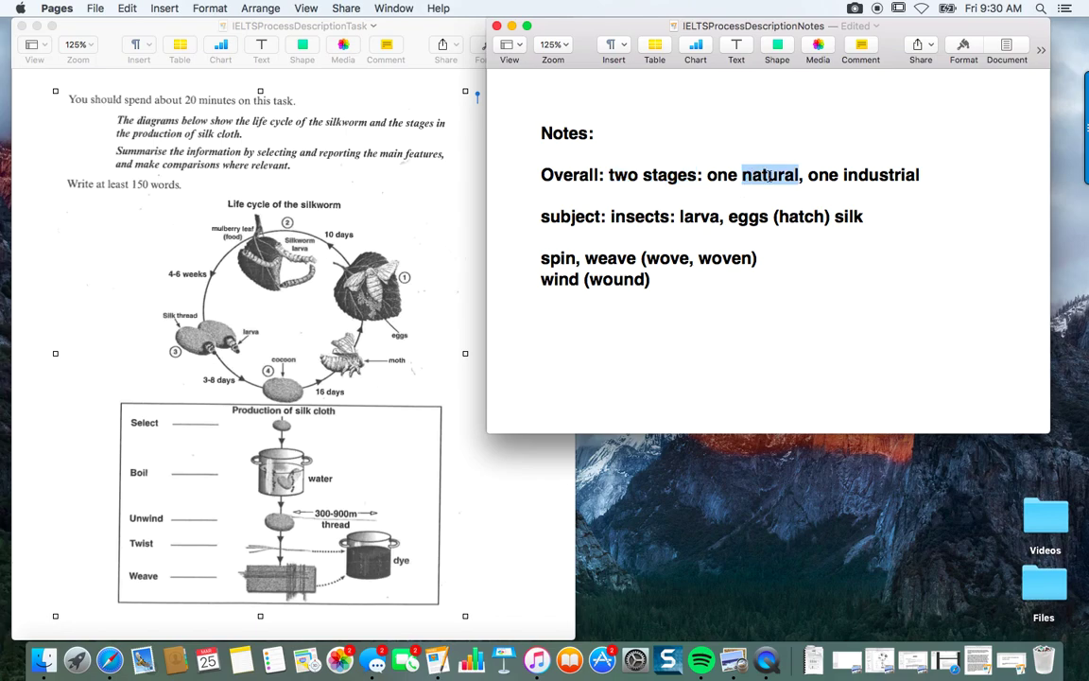
click(887, 173)
double_click(888, 173)
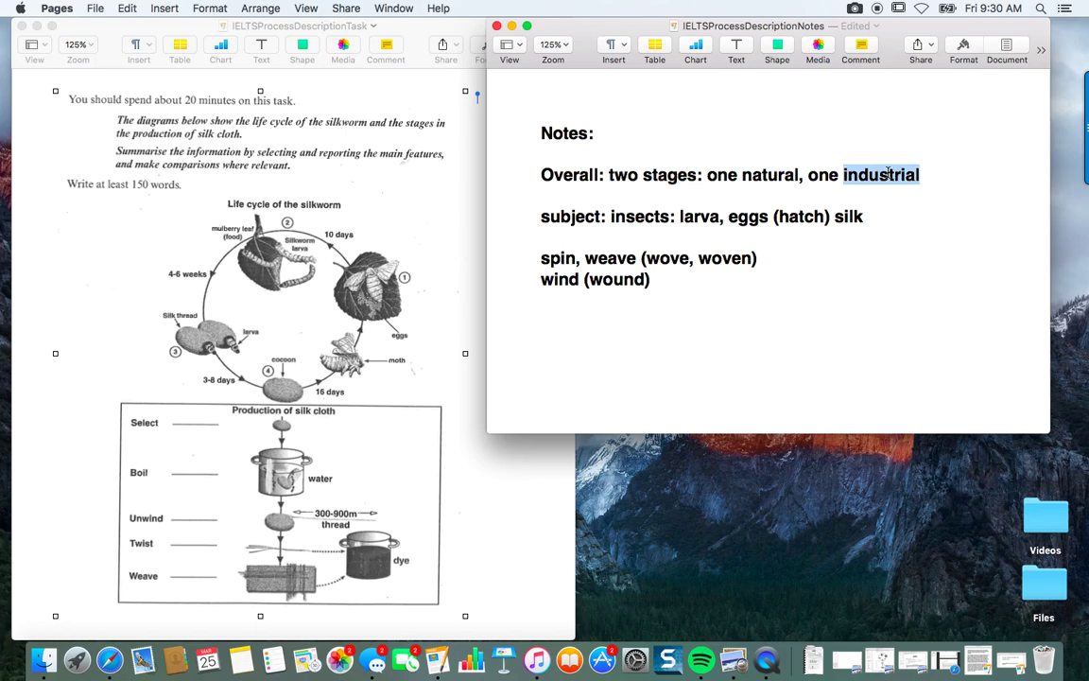
scroll(888, 173, down, 1)
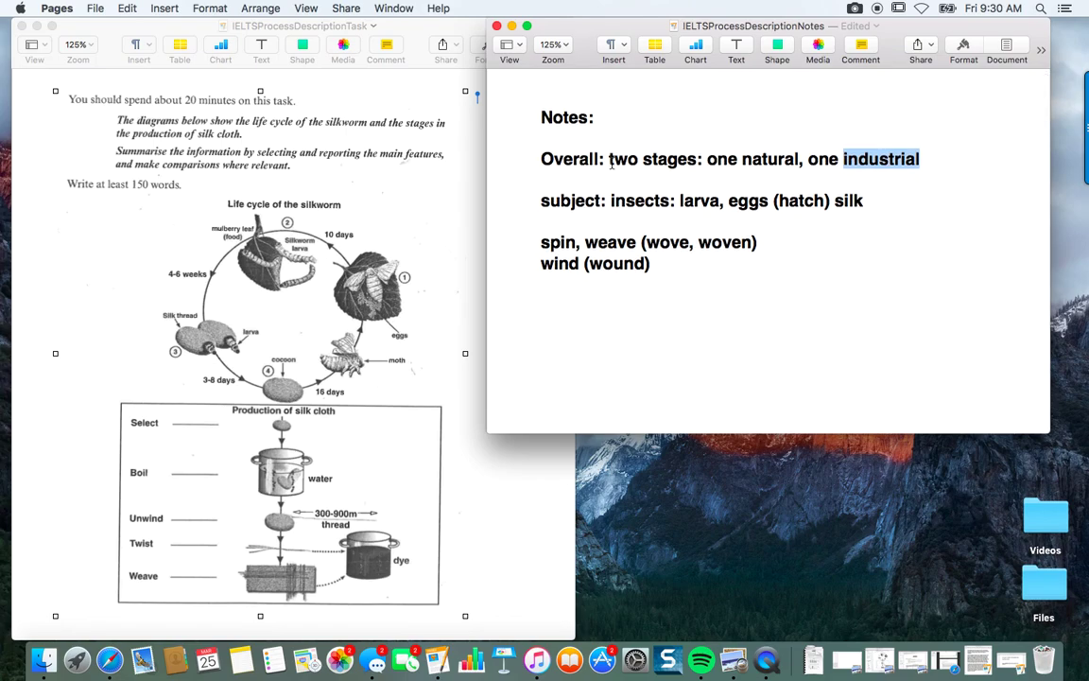
drag(610, 159, 687, 158)
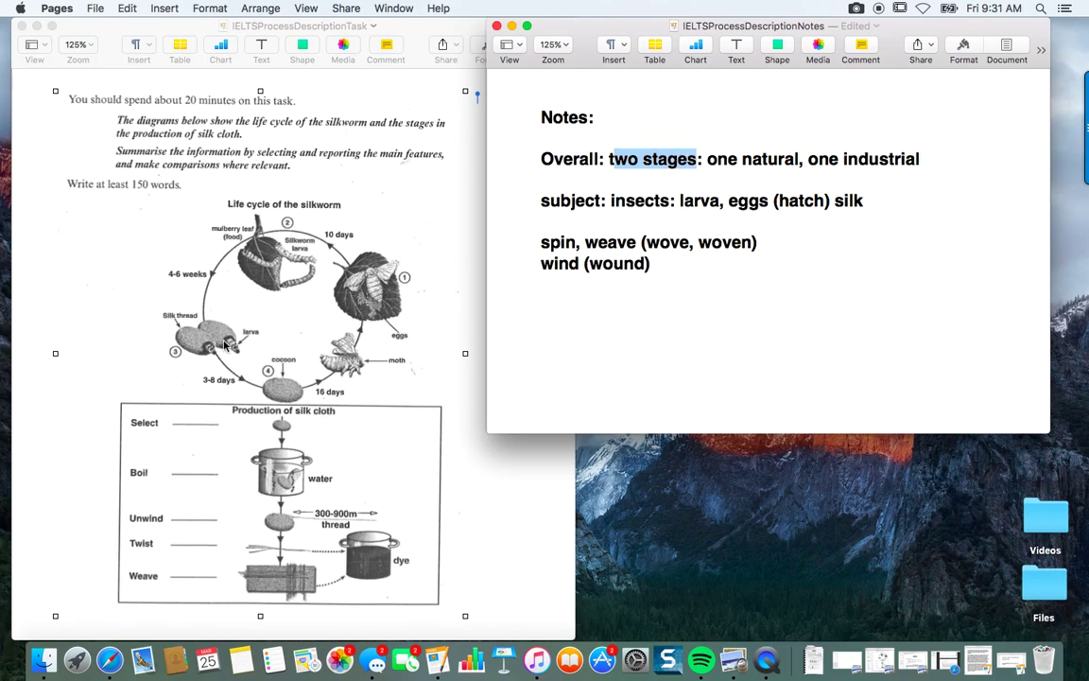
scroll(719, 194, up, 1)
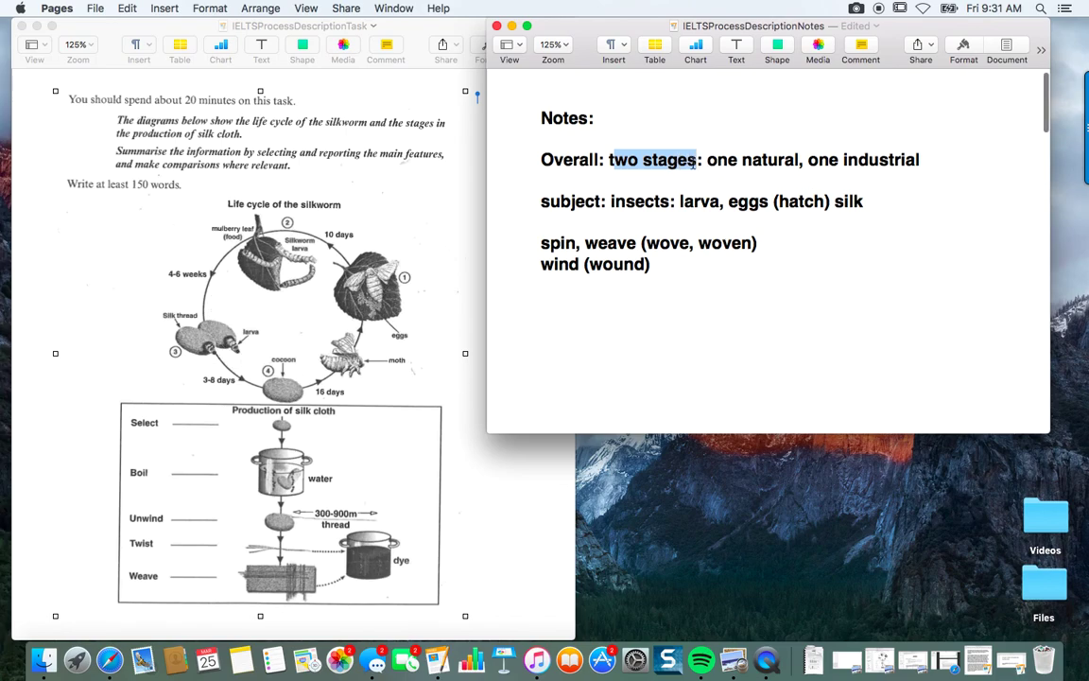
drag(709, 159, 799, 159)
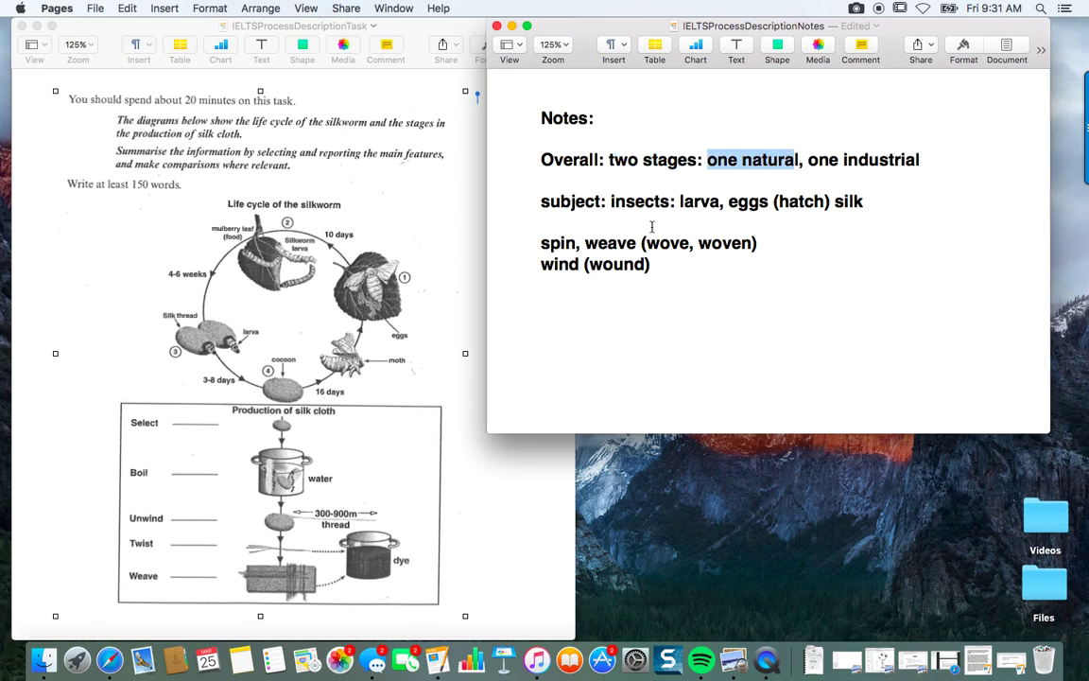
Highlight the subject vocabulary in the notes one word at a time: subject, eggs, hatch and silk
double_click(568, 201)
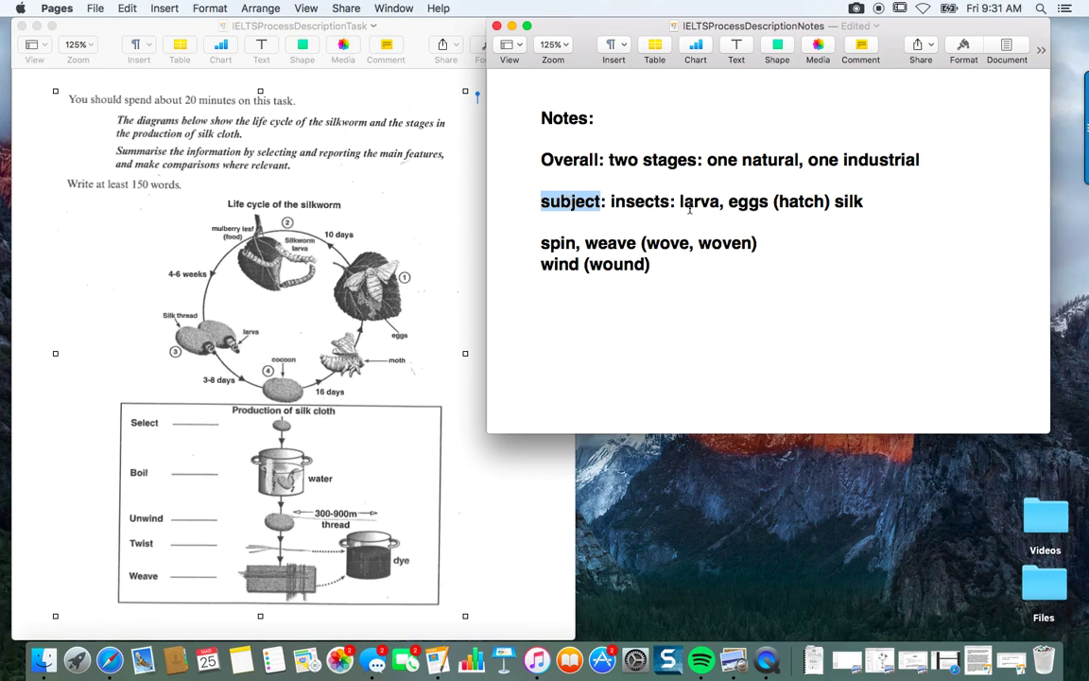
double_click(747, 201)
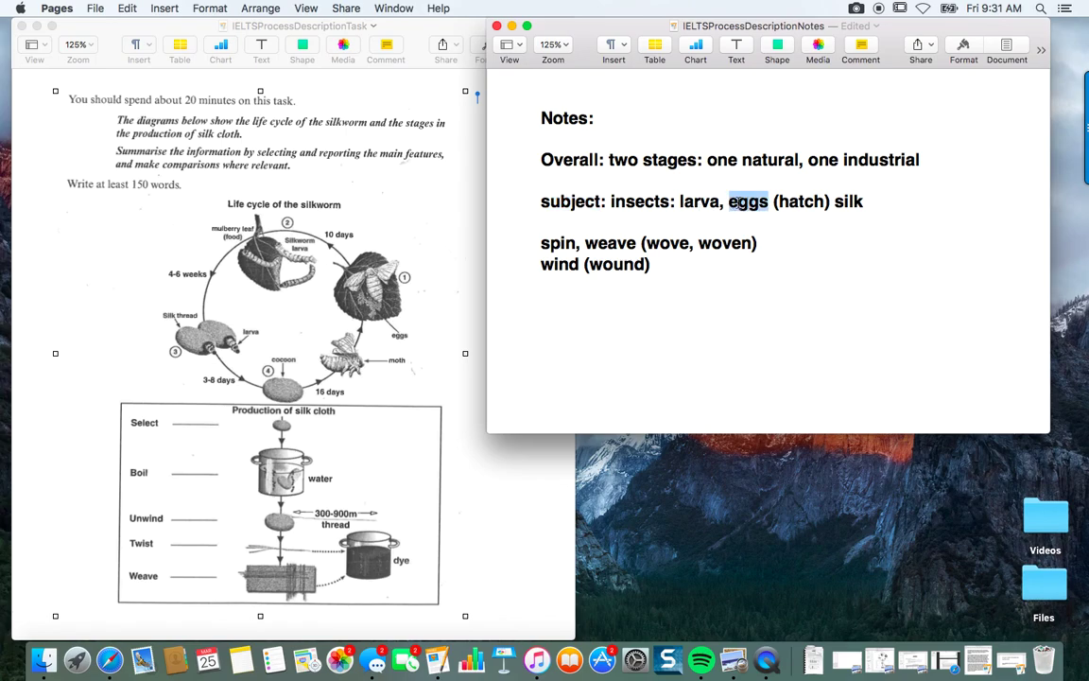
click(791, 201)
double_click(791, 202)
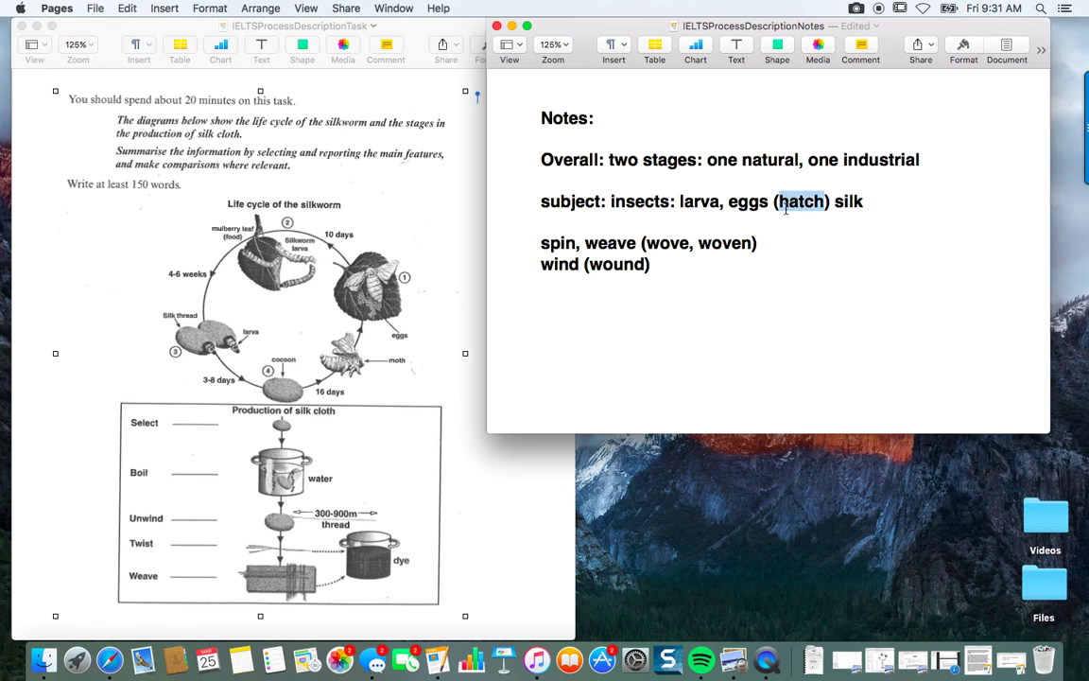
double_click(835, 208)
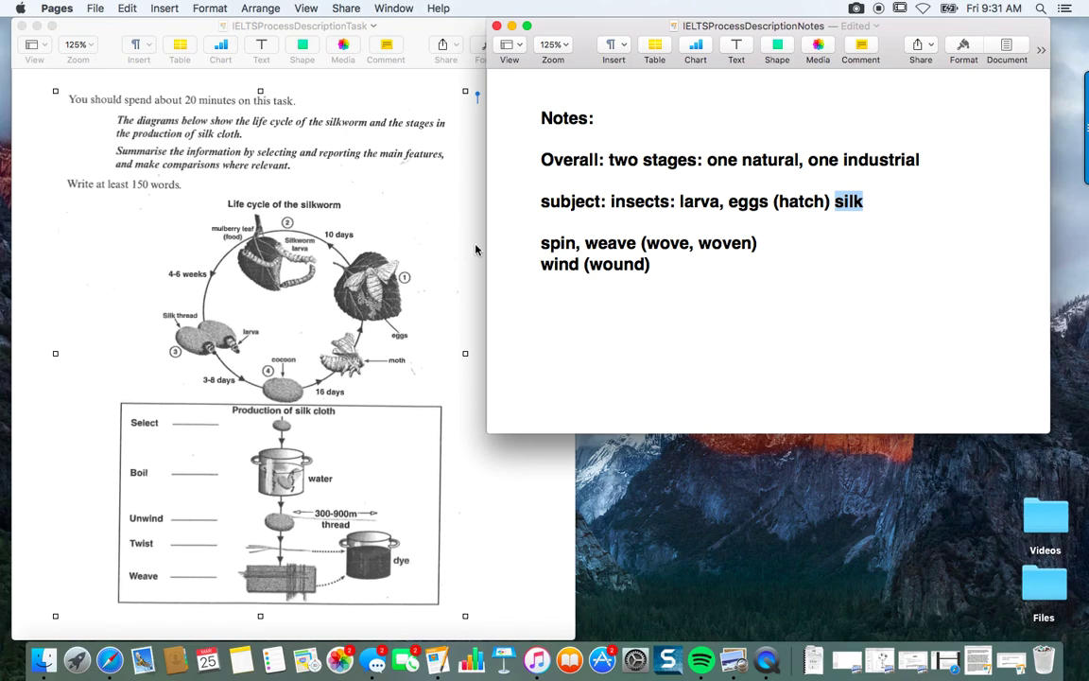
Highlight the process verbs and their irregular forms in the notes: spin, weave, wove, woven and wound
click(551, 241)
double_click(551, 242)
click(574, 244)
double_click(555, 244)
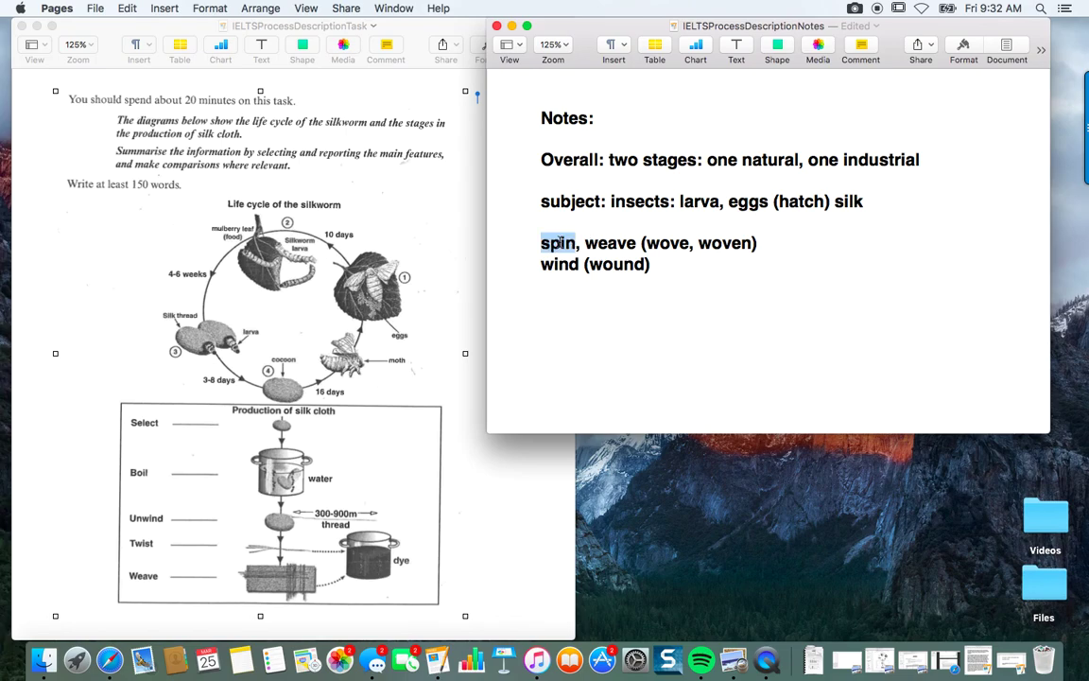
double_click(624, 243)
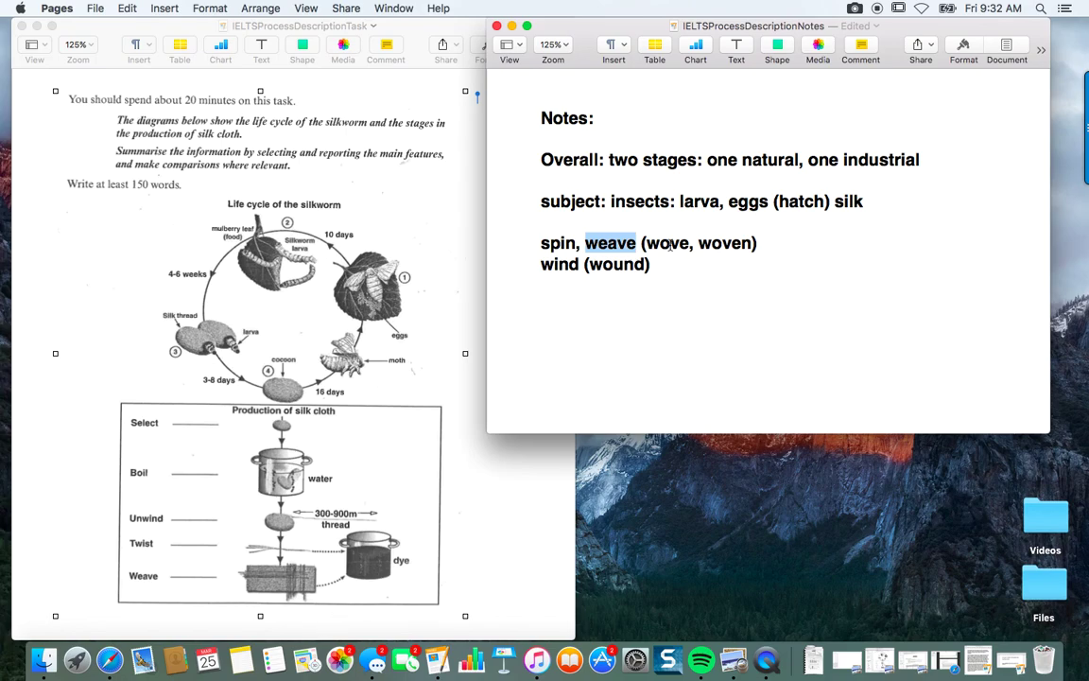
double_click(668, 243)
double_click(716, 244)
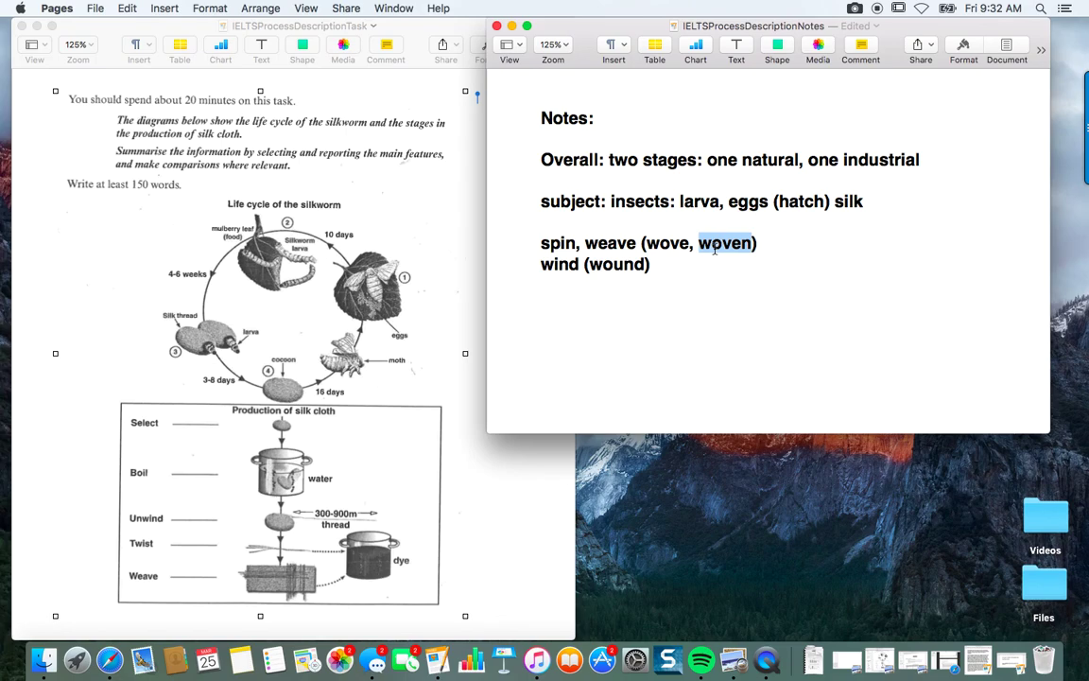
double_click(603, 265)
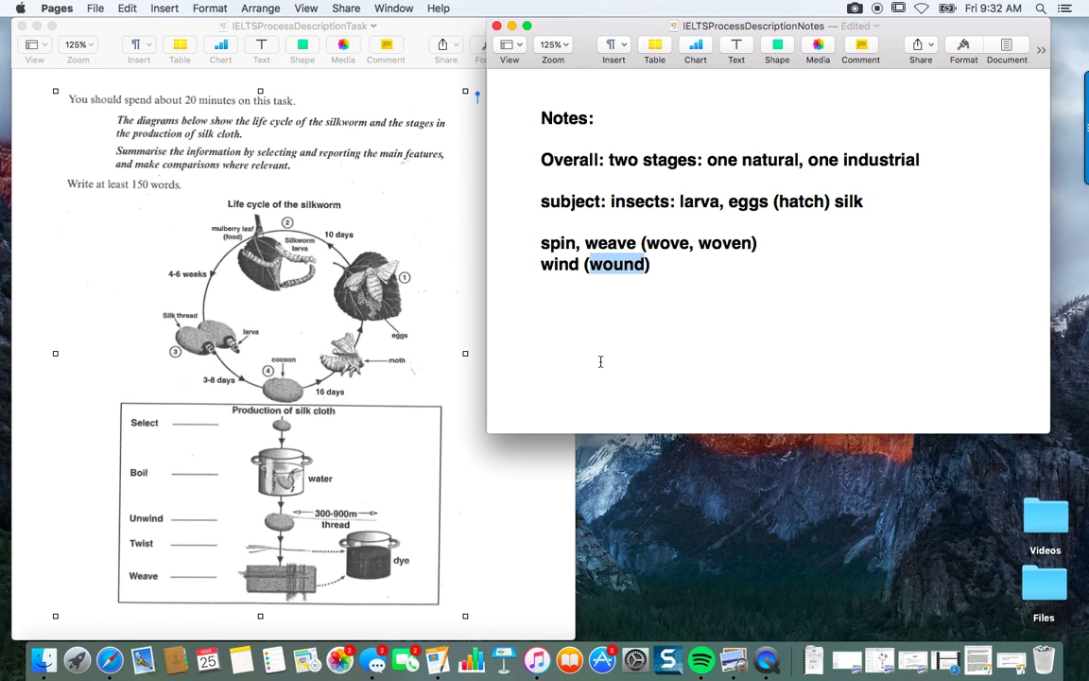
Review the notes again, highlighting the word Overall and the phrase "one industrial" in the overview line
scroll(613, 362, down, 2)
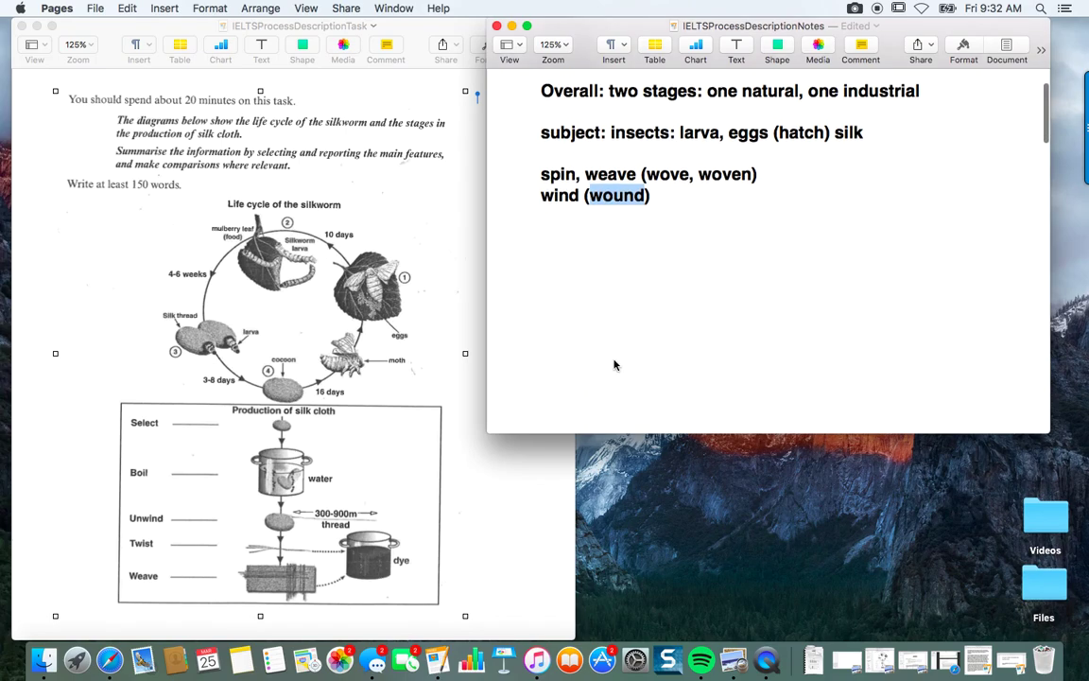
scroll(613, 365, up, 3)
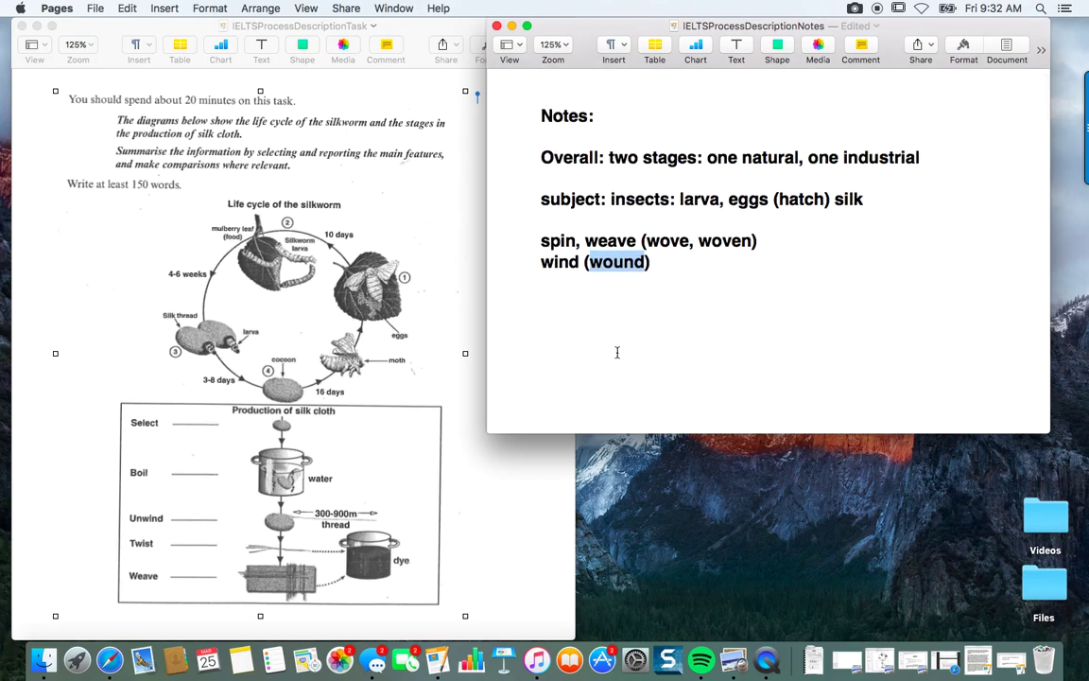
drag(544, 157, 936, 157)
click(543, 199)
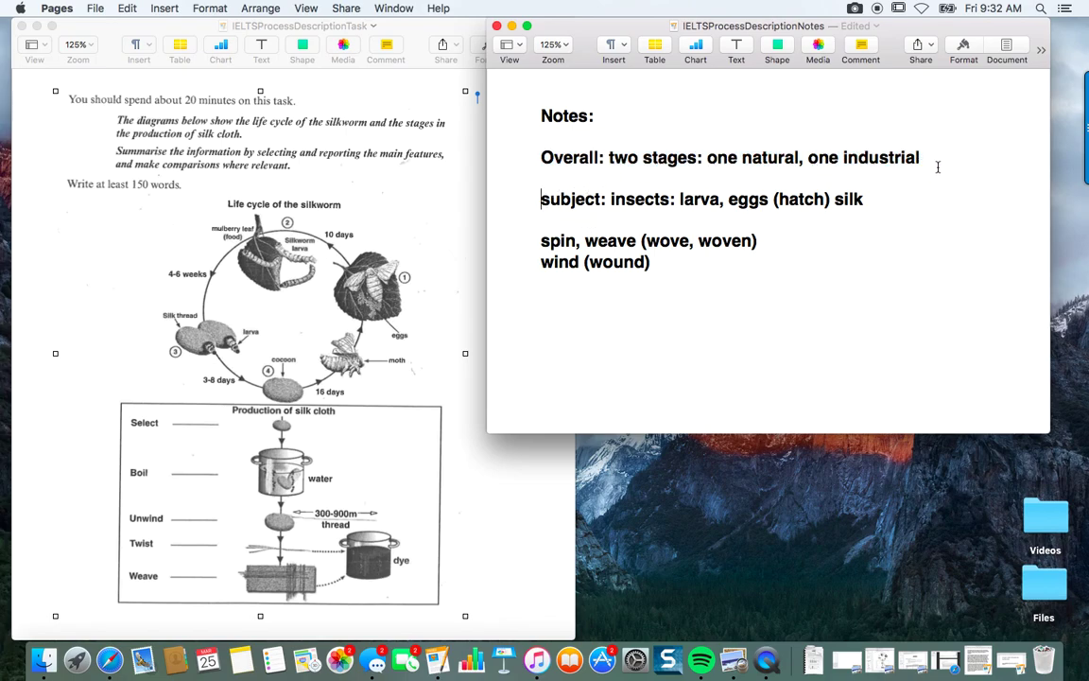
drag(718, 156, 879, 165)
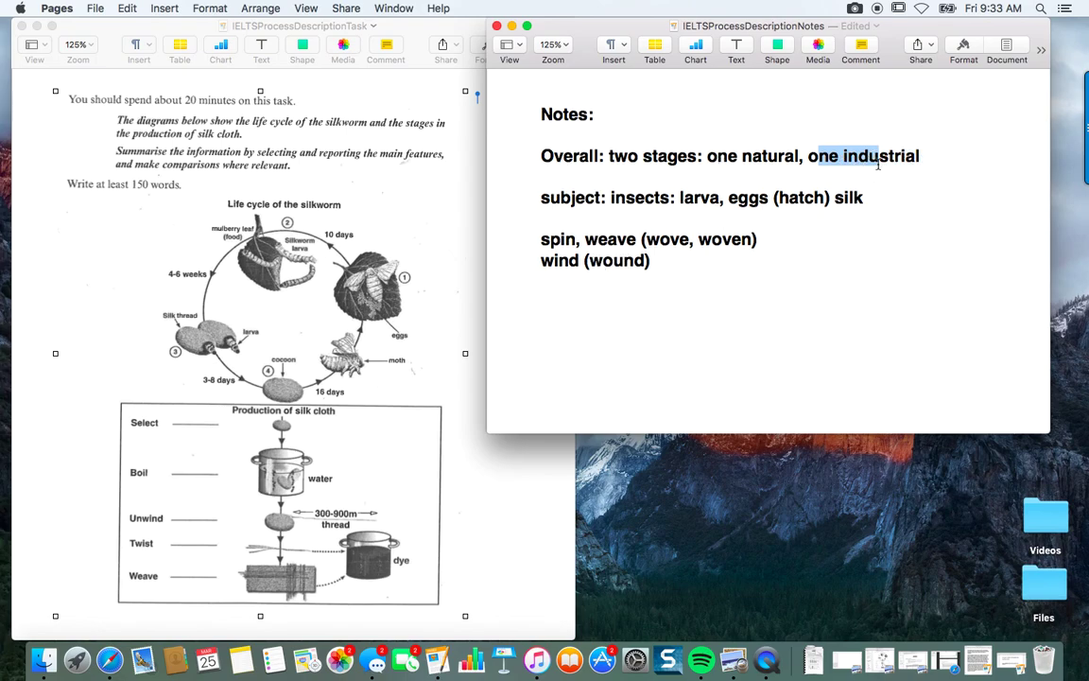
double_click(558, 156)
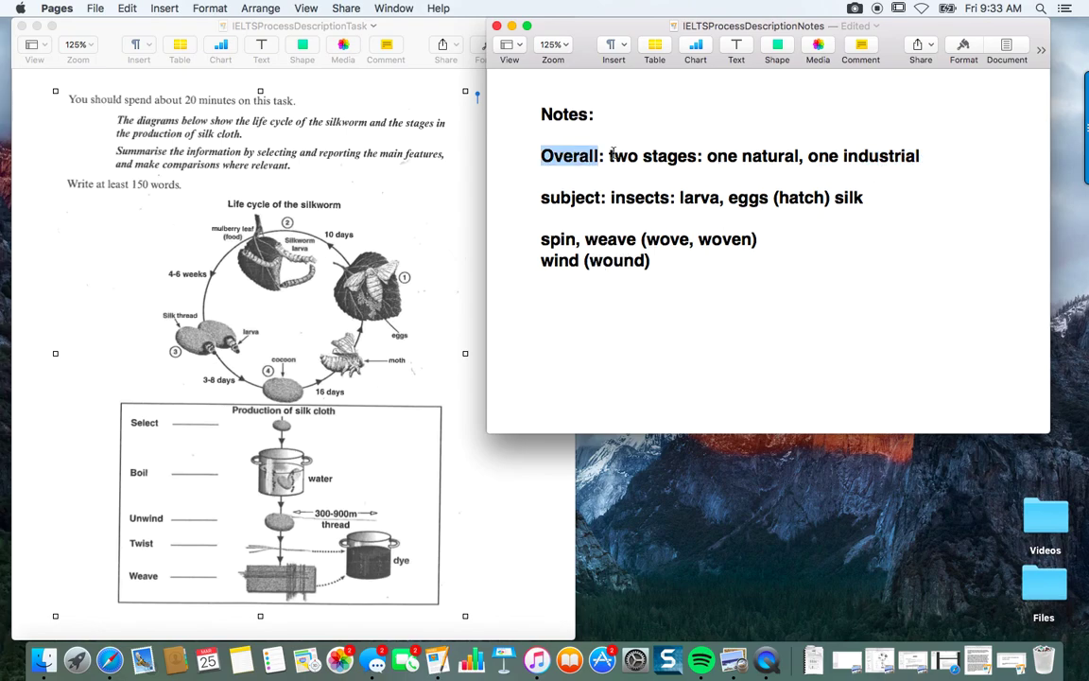
click(612, 155)
drag(707, 156, 929, 156)
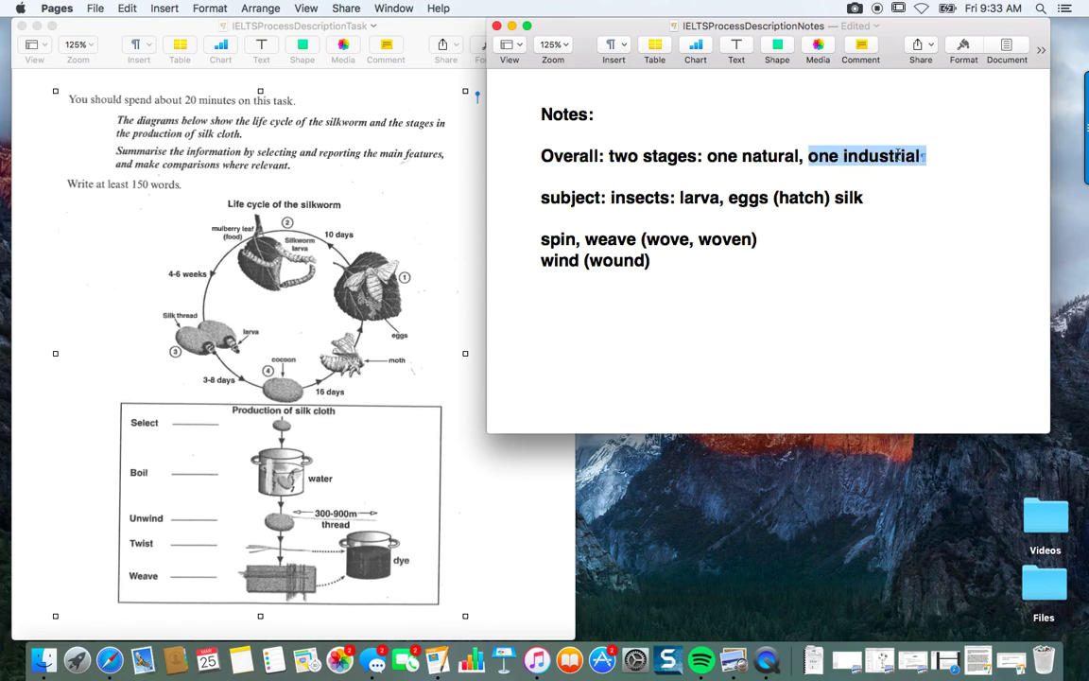
Restore the IELTSProcessDescriptionEssay document beside the task and minimise the notes document
click(985, 669)
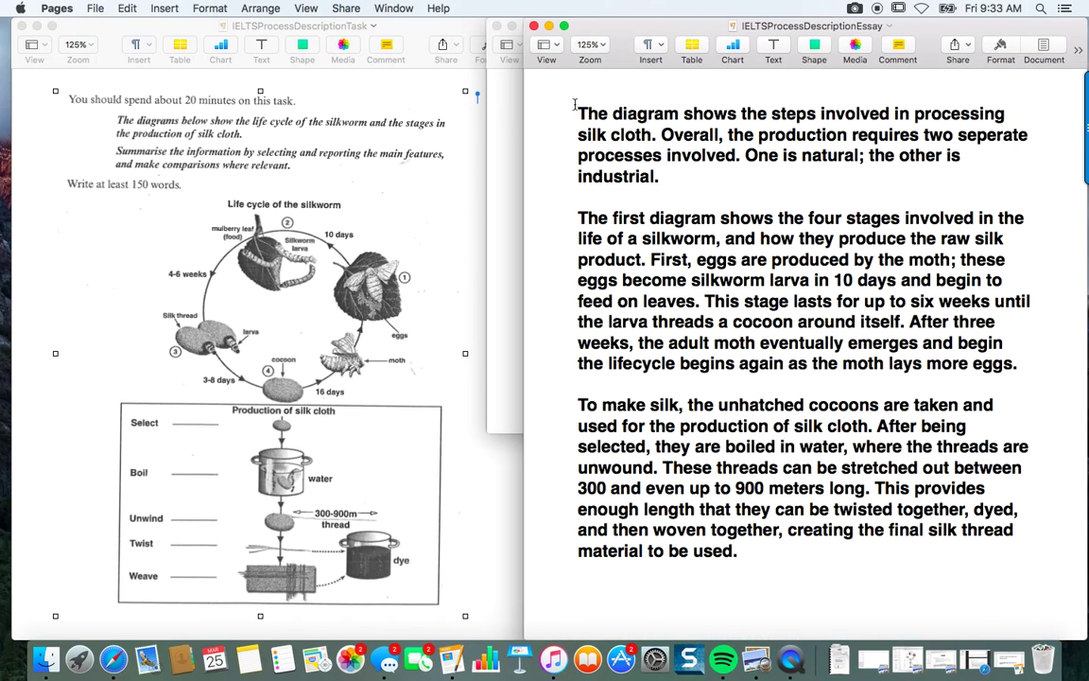
click(509, 28)
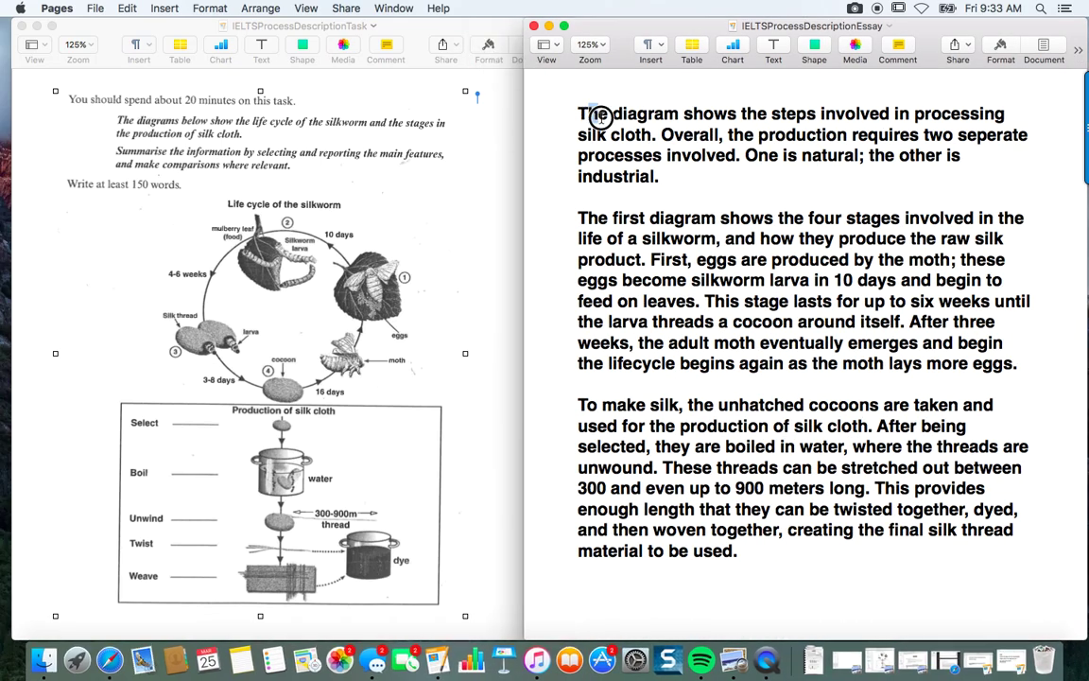
Highlight the essay's opening sentence about the diagram, followed by the overview sentences from "Overall" to "industrial"
drag(579, 115, 655, 135)
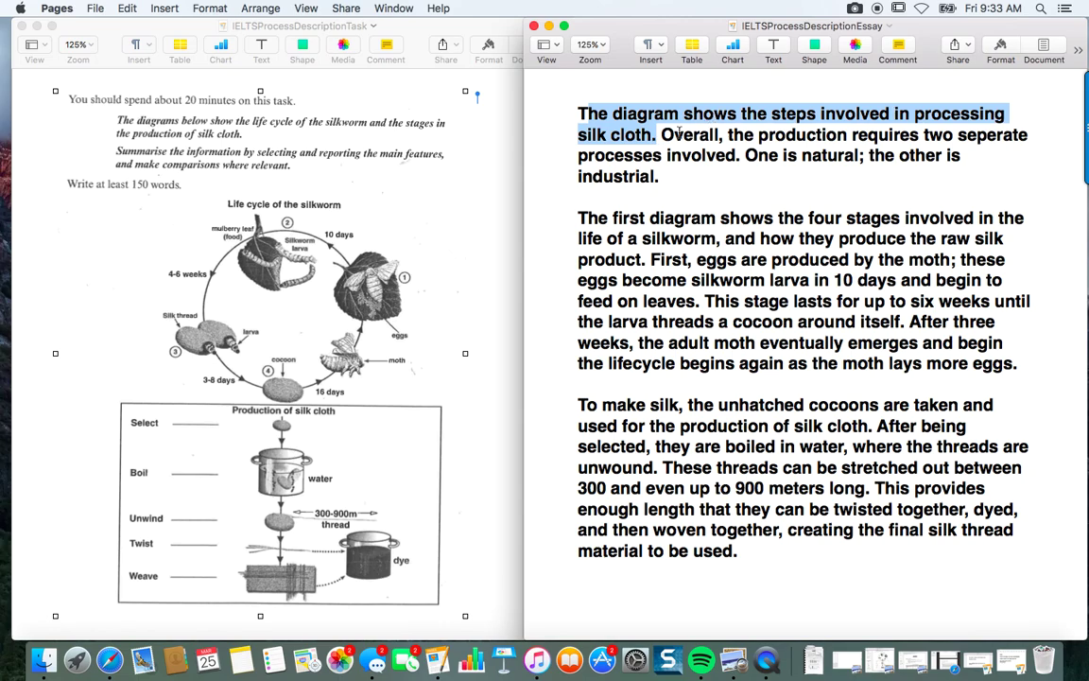
key(Right)
shift+click(580, 115)
click(662, 134)
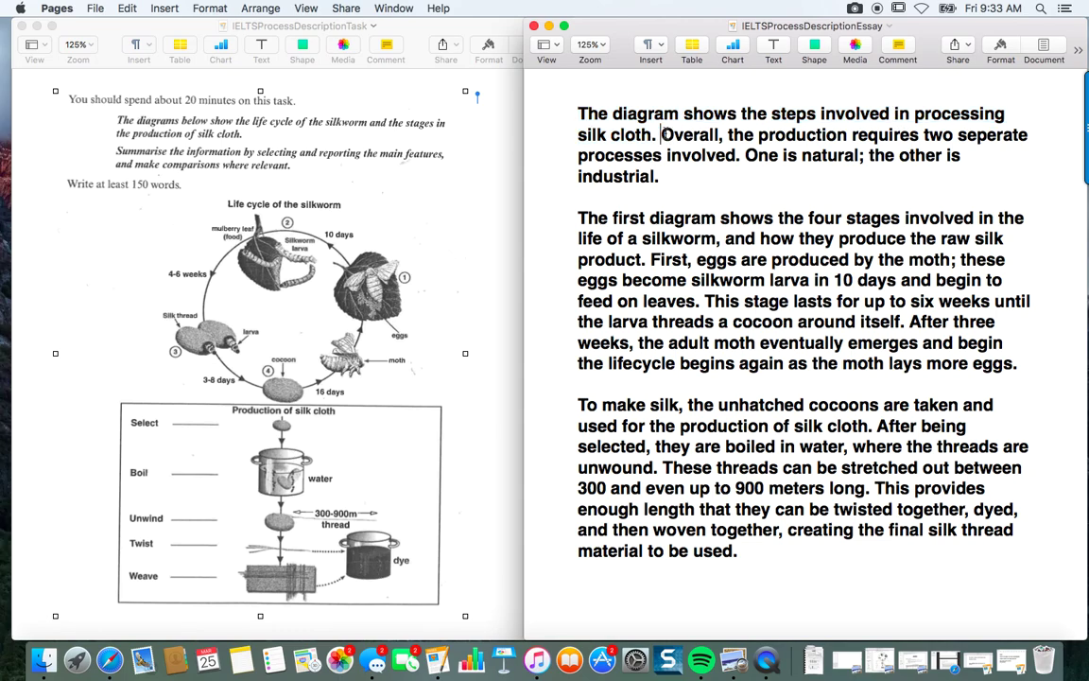
drag(662, 134, 659, 184)
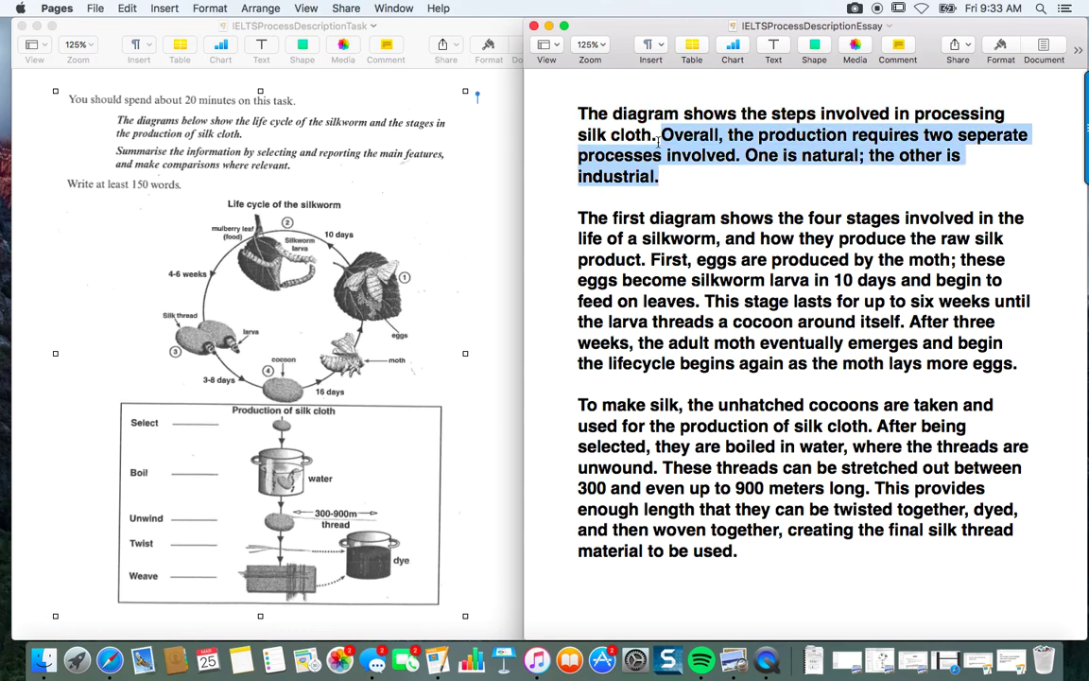
Highlight the essay's opening sentence and its word "diagram", followed by the word "Overall" that starts the overview
click(659, 142)
shift+click(579, 114)
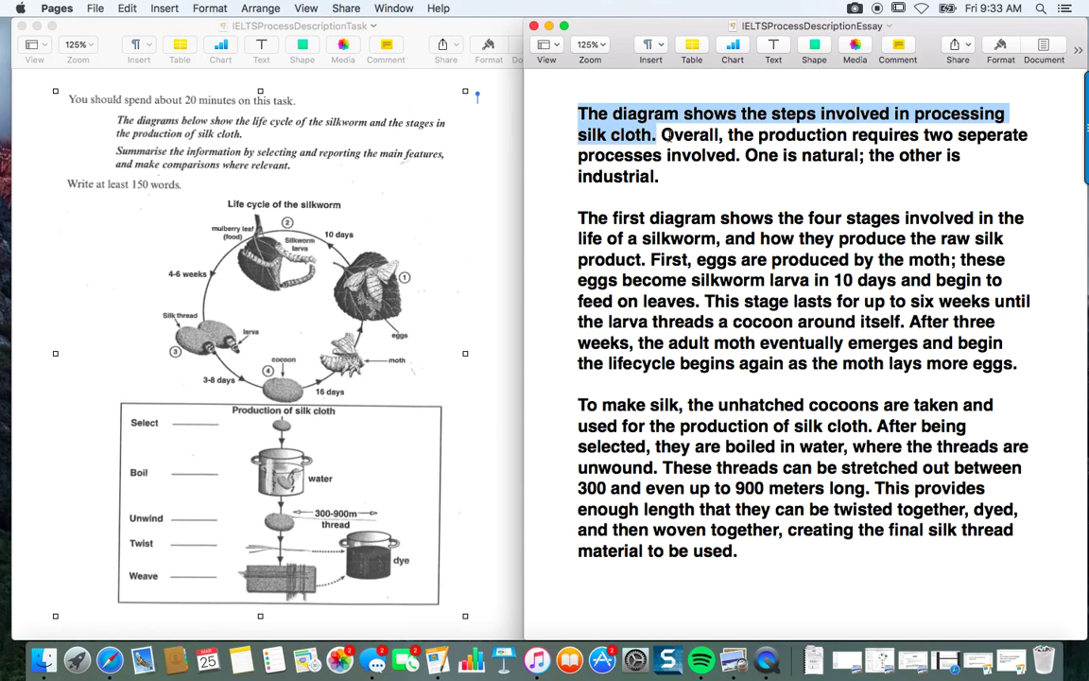
click(648, 114)
drag(613, 113, 680, 112)
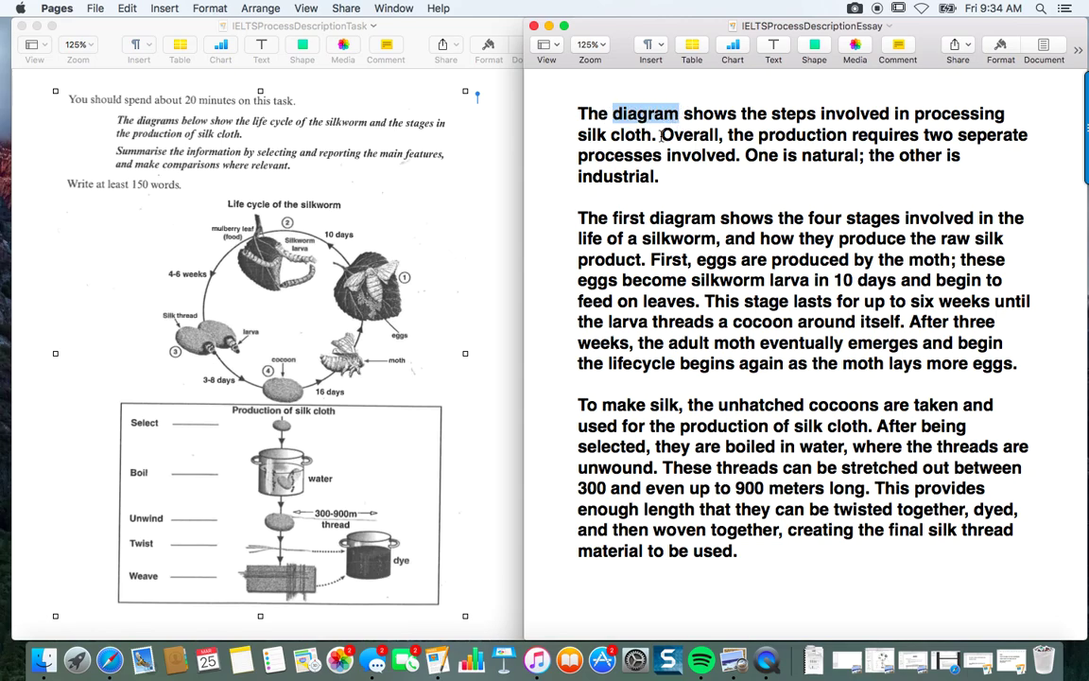
triple_click(583, 113)
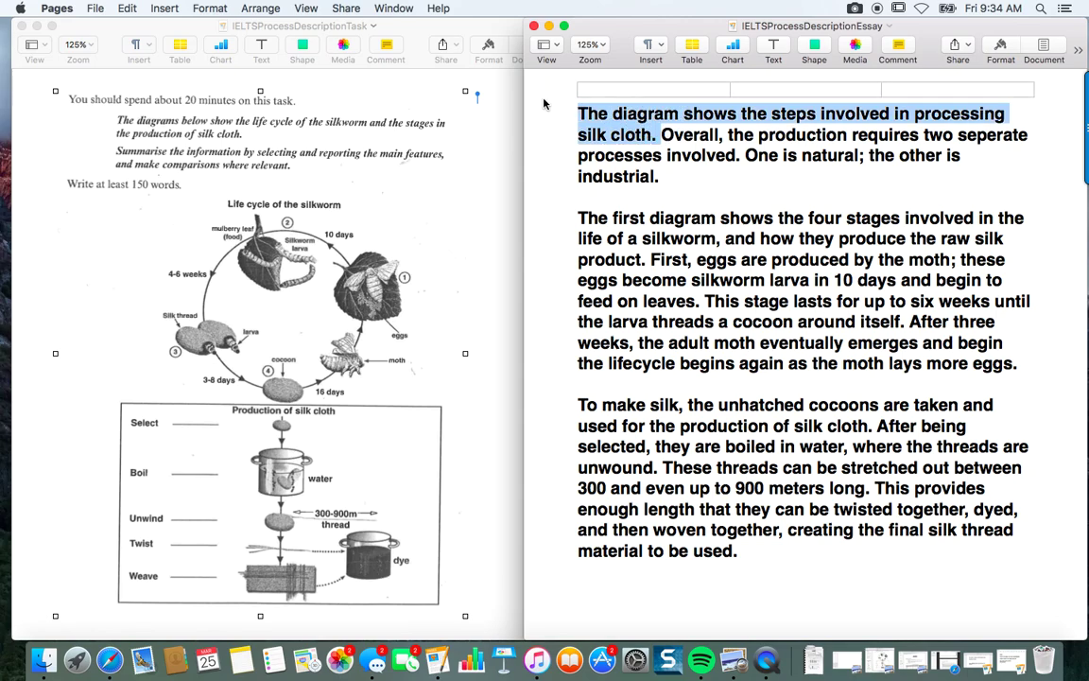
double_click(690, 134)
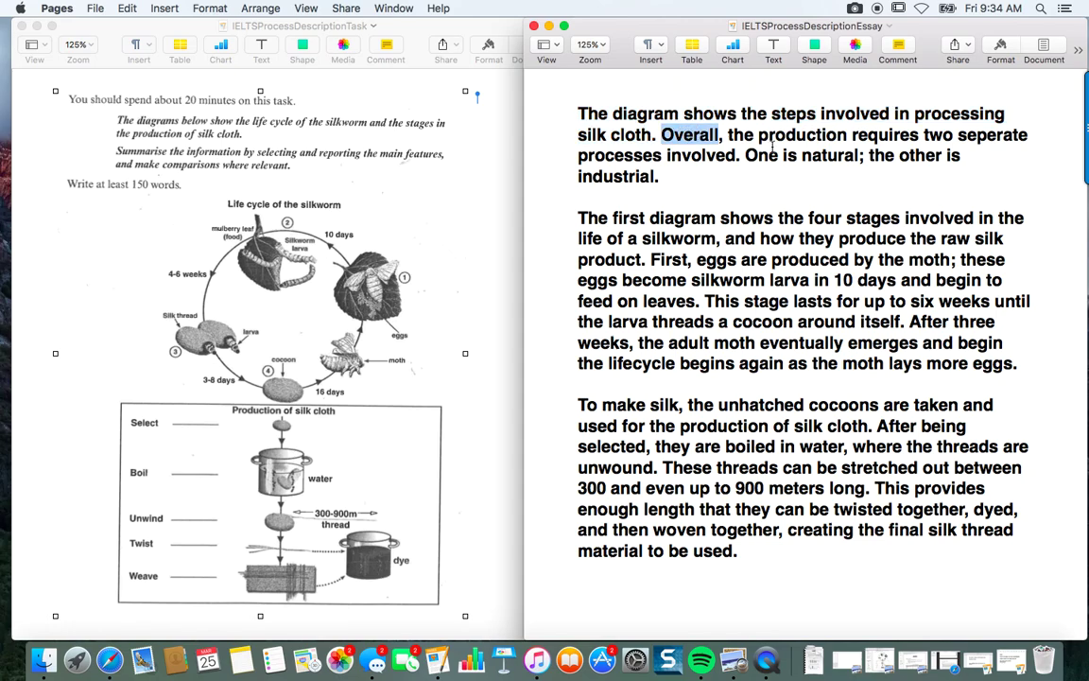
click(728, 134)
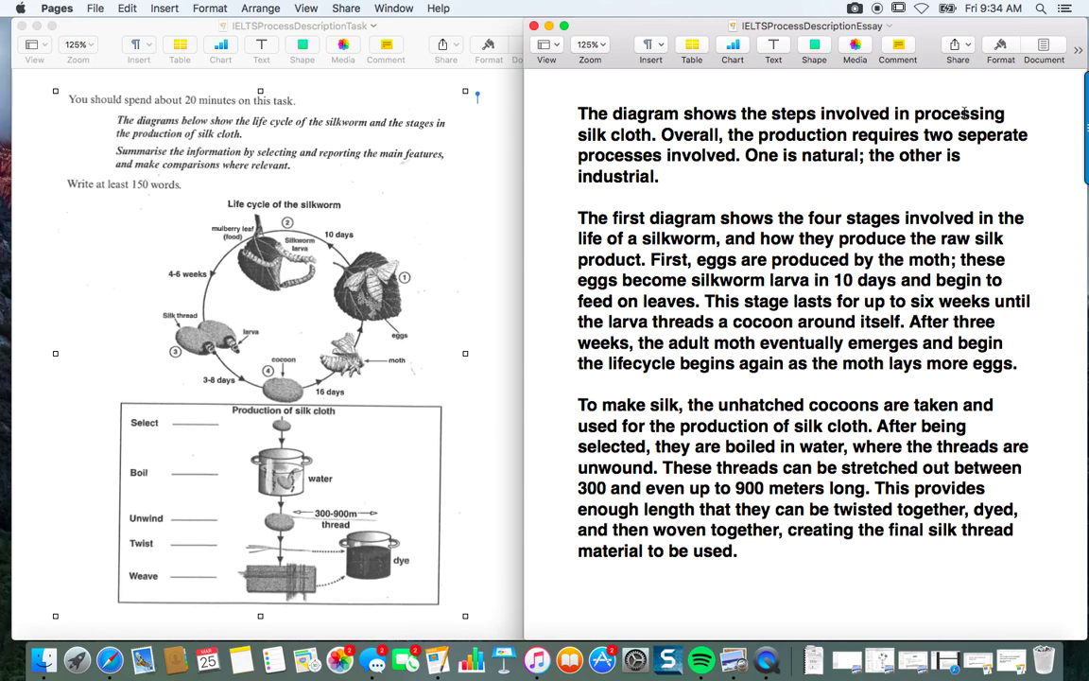
Highlight the introduction paragraph, comparing "processing silk cloth" with its paraphrase "the production" in the overview
triple_click(868, 113)
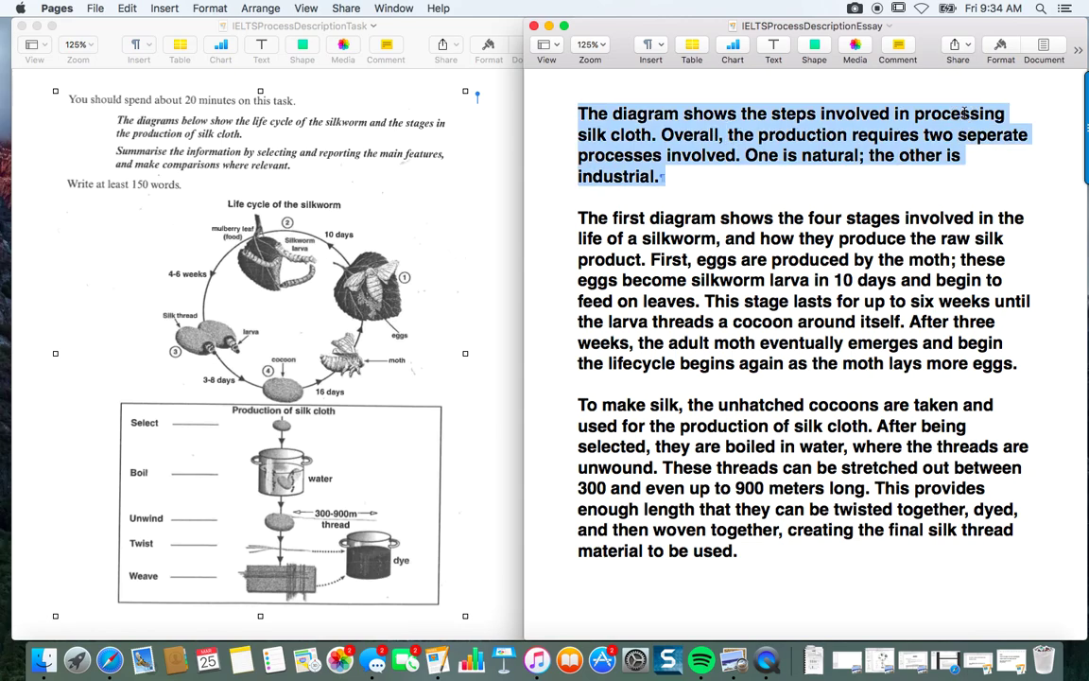
click(928, 114)
drag(927, 113, 655, 134)
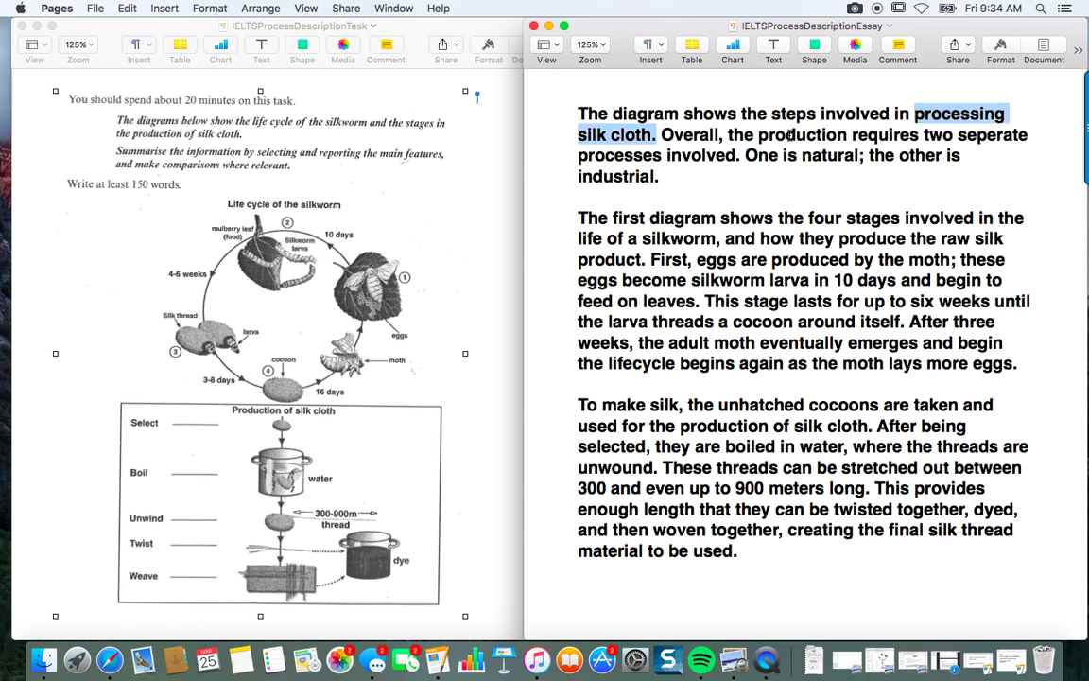
click(790, 135)
drag(729, 135, 849, 135)
drag(646, 137, 915, 114)
drag(725, 137, 809, 135)
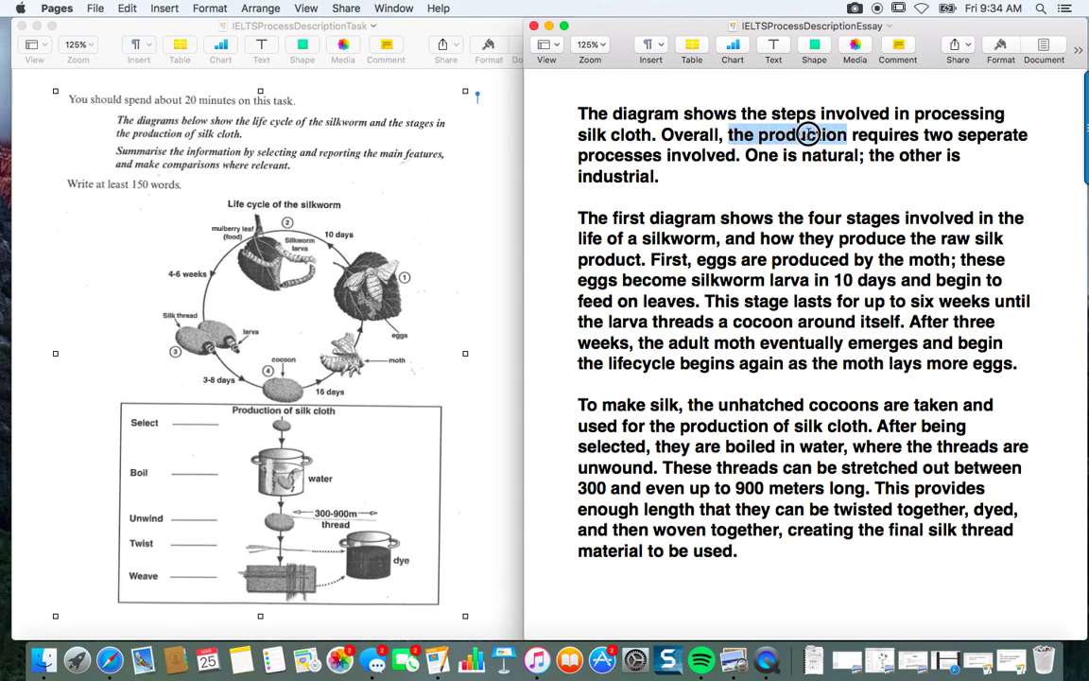
Delete the word "involved" after "two seperate processes" in the introduction
double_click(695, 157)
key(BackSpace)
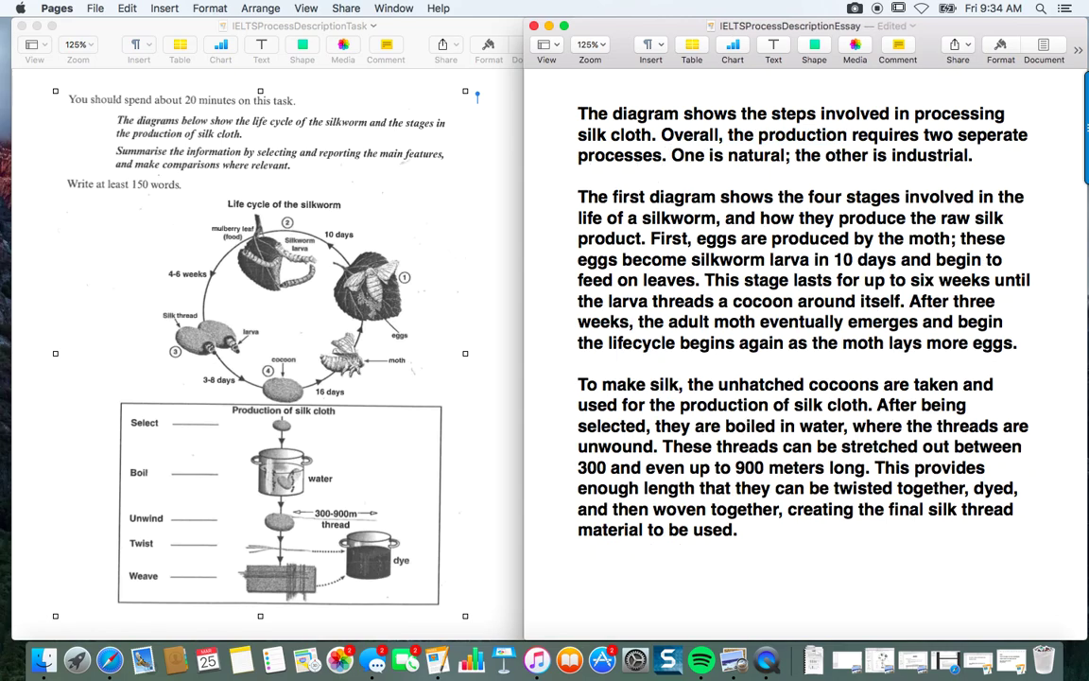
Highlight parts of the sentence "One is natural; the other is industrial", including its semicolon and "the other is"
drag(671, 155, 972, 159)
click(795, 155)
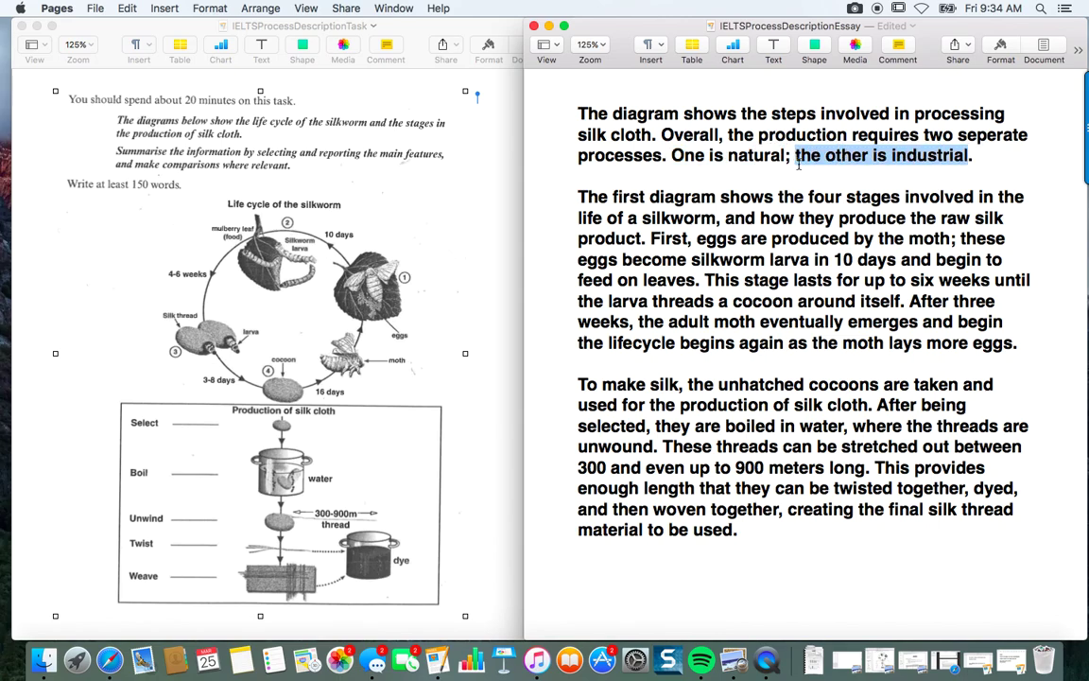
drag(788, 155, 784, 156)
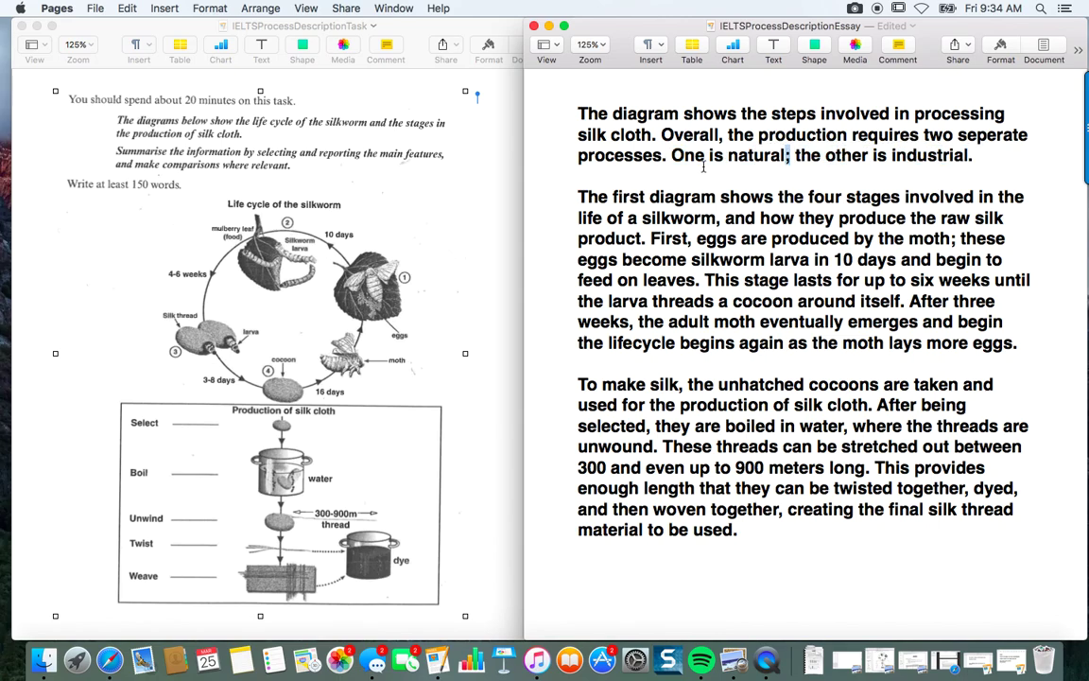
drag(685, 156, 724, 155)
drag(796, 156, 892, 156)
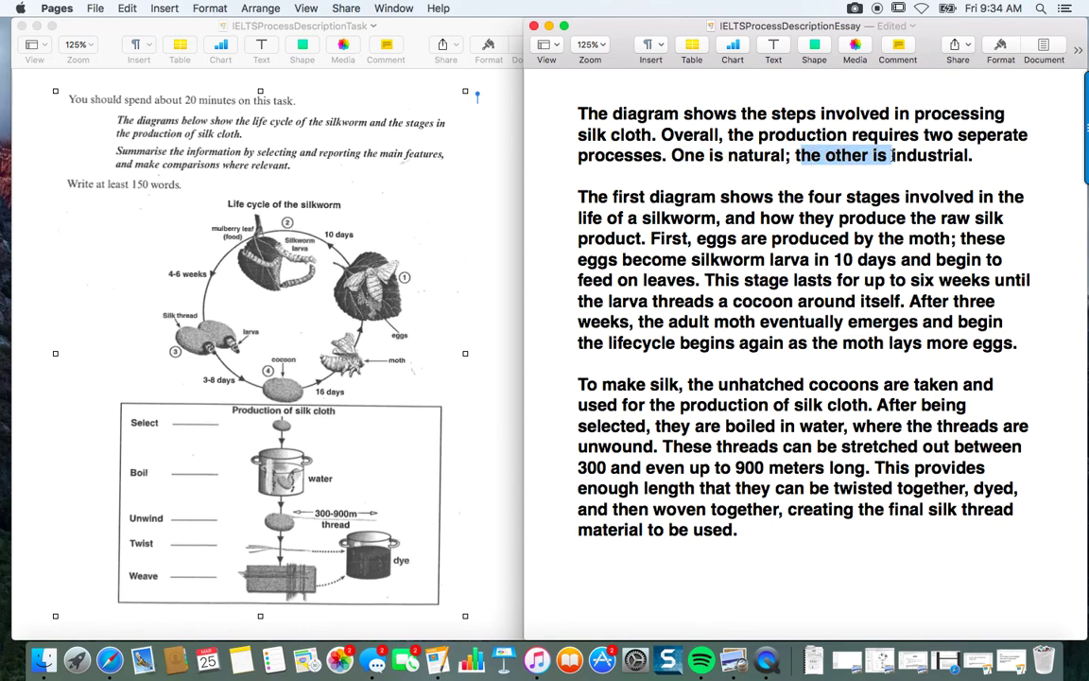
Remove the word "is" before "industrial" so the introduction's last clause reads "the other industrial"
click(891, 156)
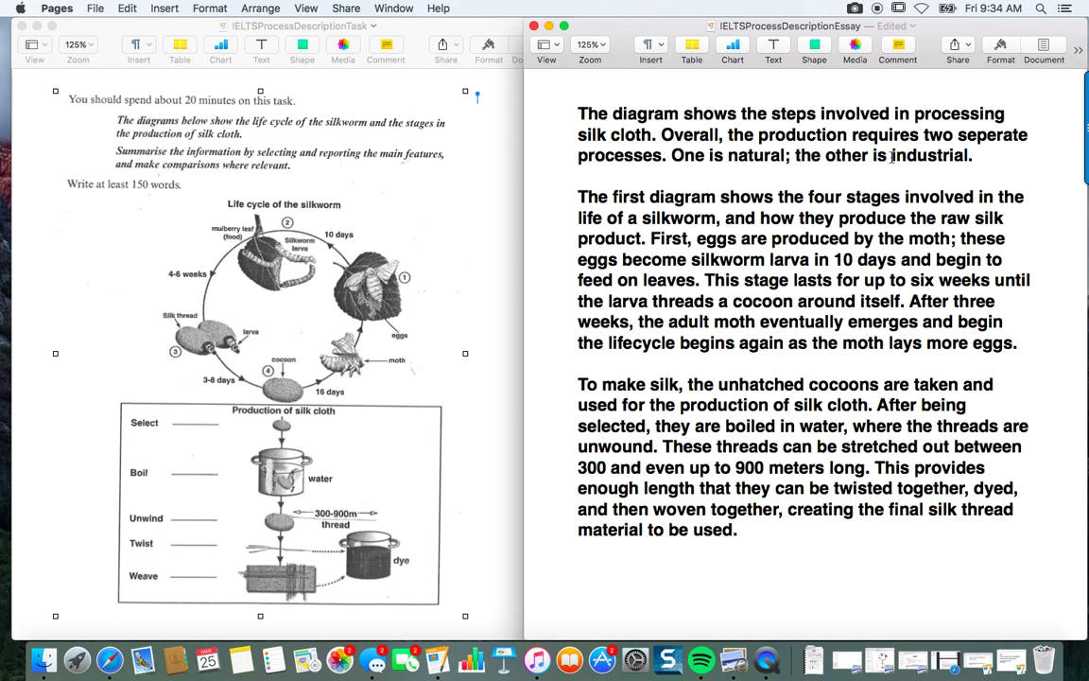
key(BackSpace)
key(BackSpace)
key(BackSpace)
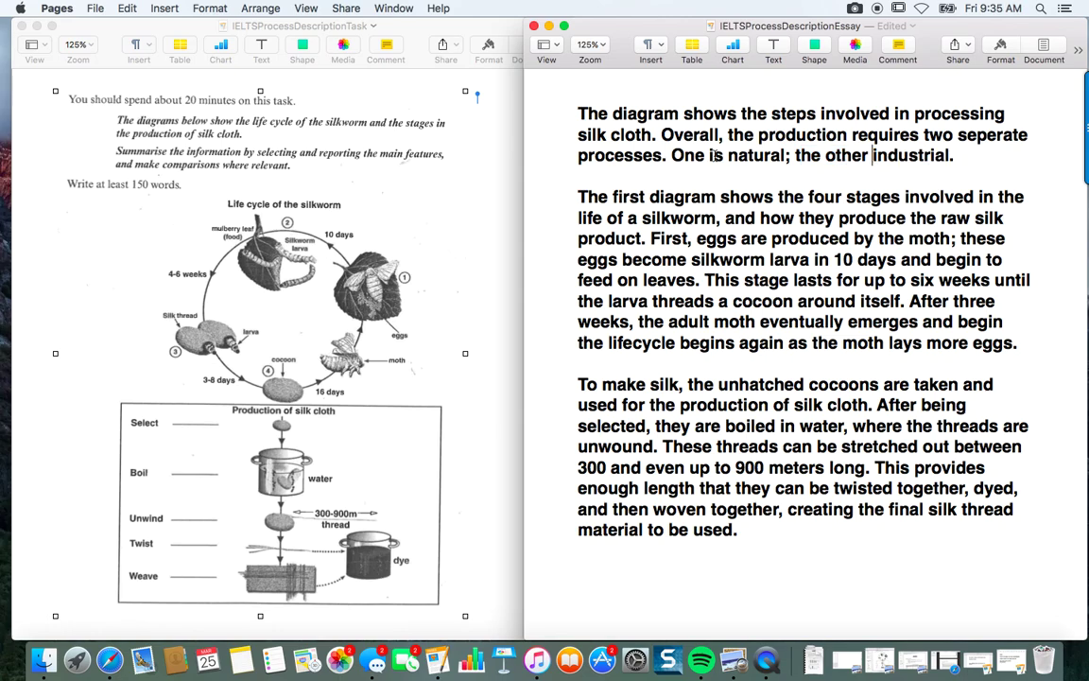
Highlight the "is" in "One is natural" and the gap between "other" and "industrial"
double_click(716, 155)
click(870, 155)
scroll(840, 152, up, 2)
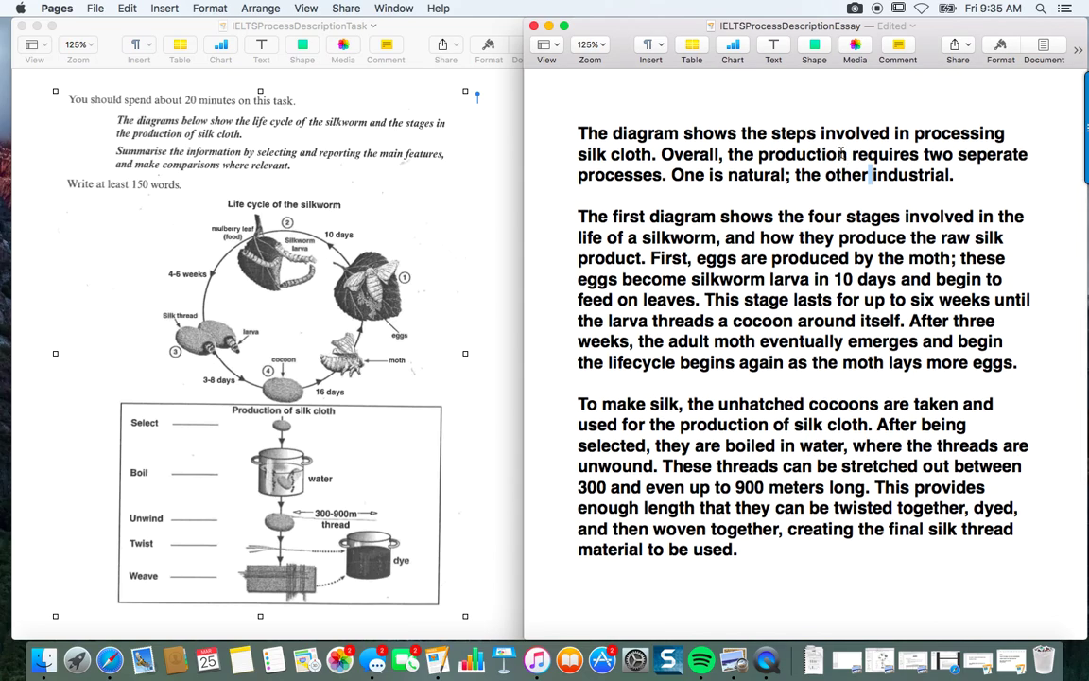
scroll(840, 152, down, 1)
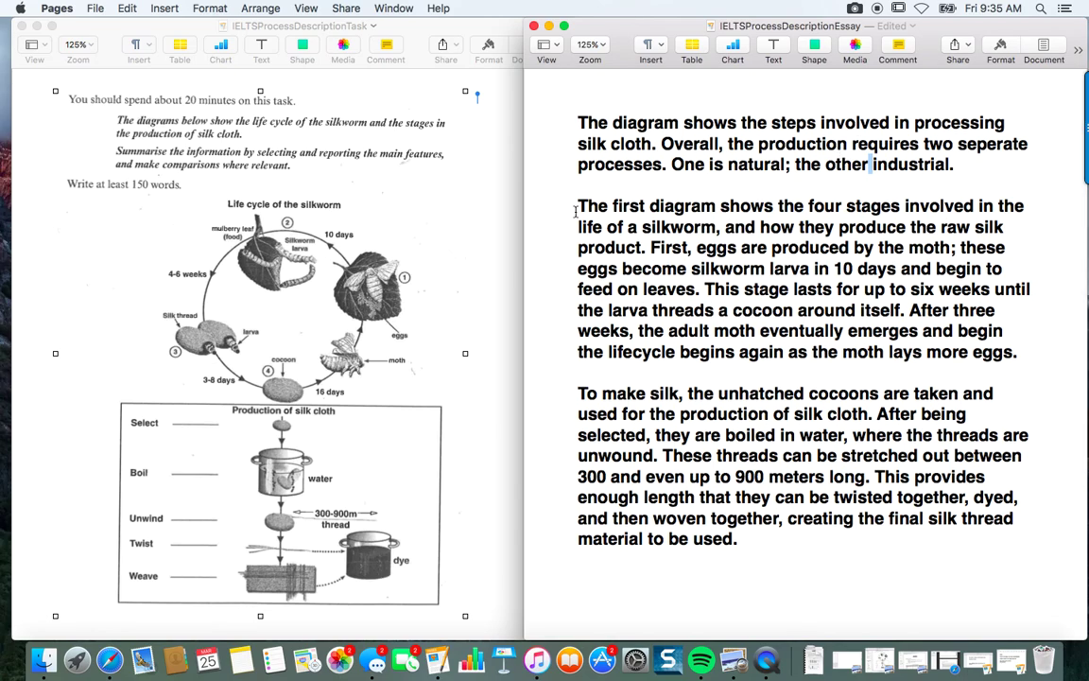
Highlight "The first diagram", the word "first" and the ending of "shows" at the start of the second paragraph
drag(577, 206, 732, 205)
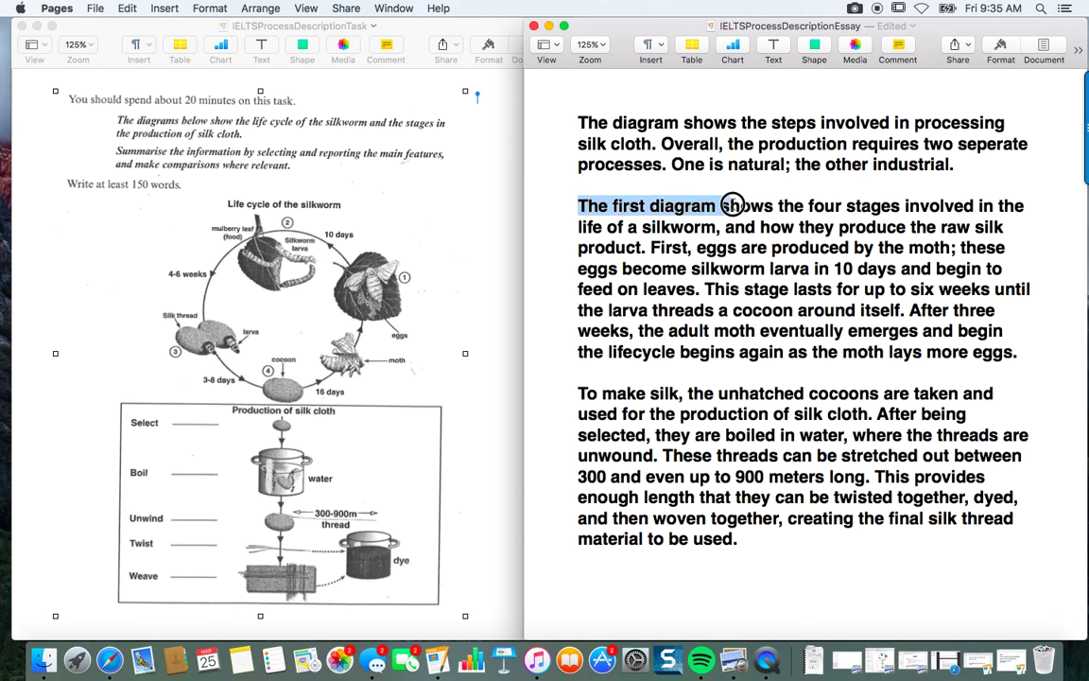
double_click(628, 207)
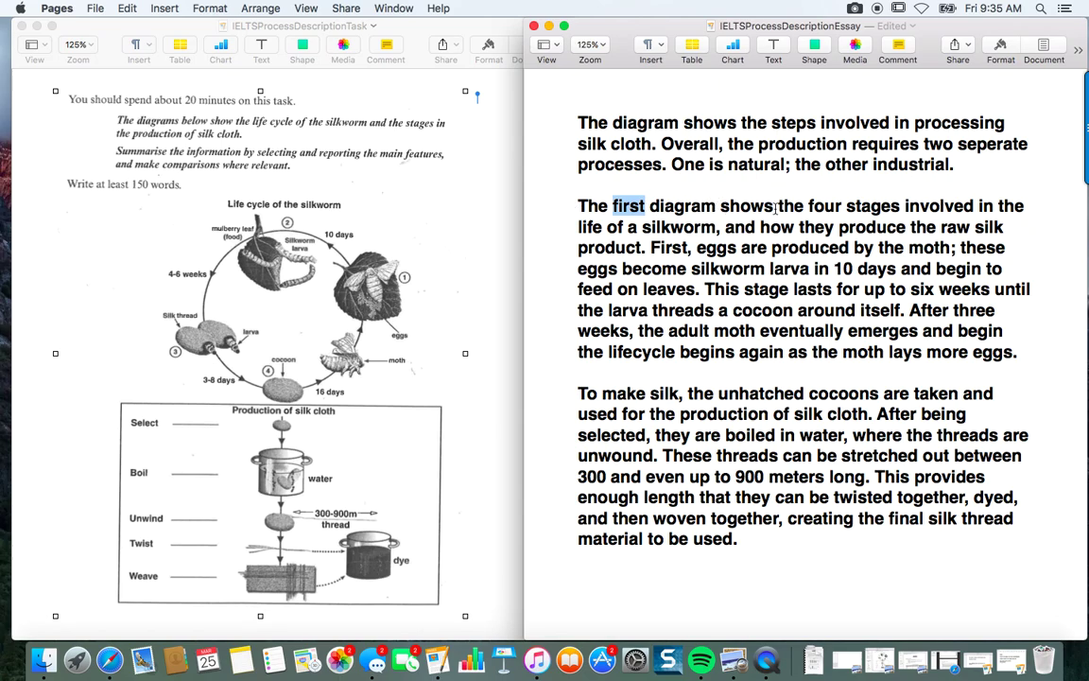
drag(763, 206, 774, 206)
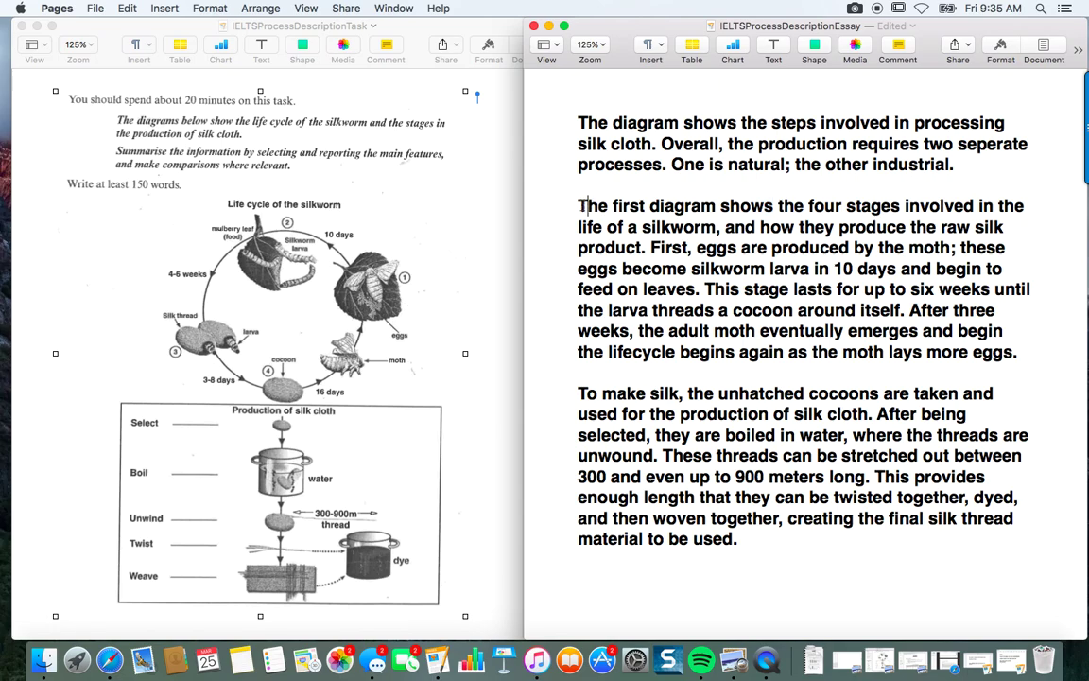
Highlight the second paragraph's topic sentence up to "raw silk product", and the whole paragraph it introduces
drag(578, 205, 647, 247)
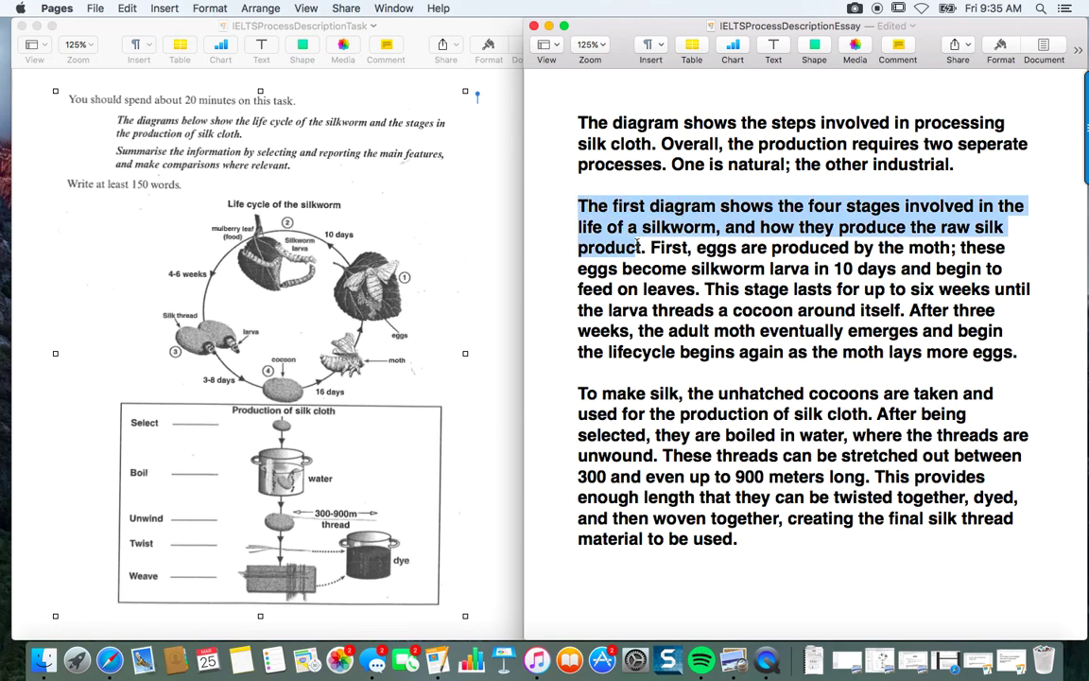
click(652, 247)
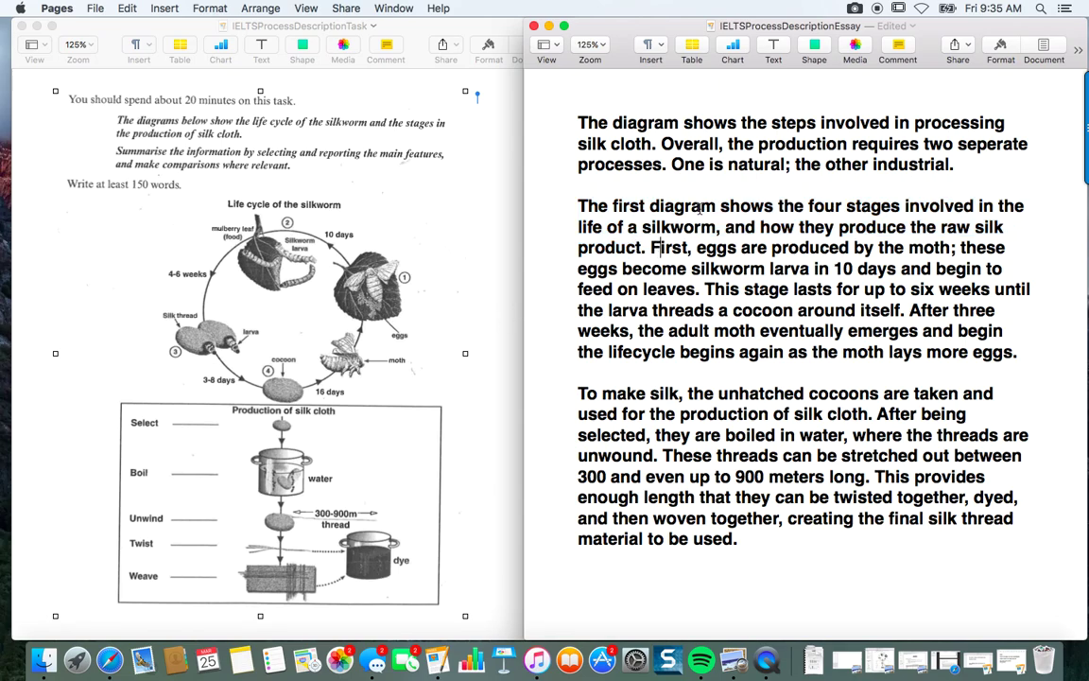
drag(578, 206, 1021, 351)
key(Right)
click(648, 248)
drag(647, 248, 571, 214)
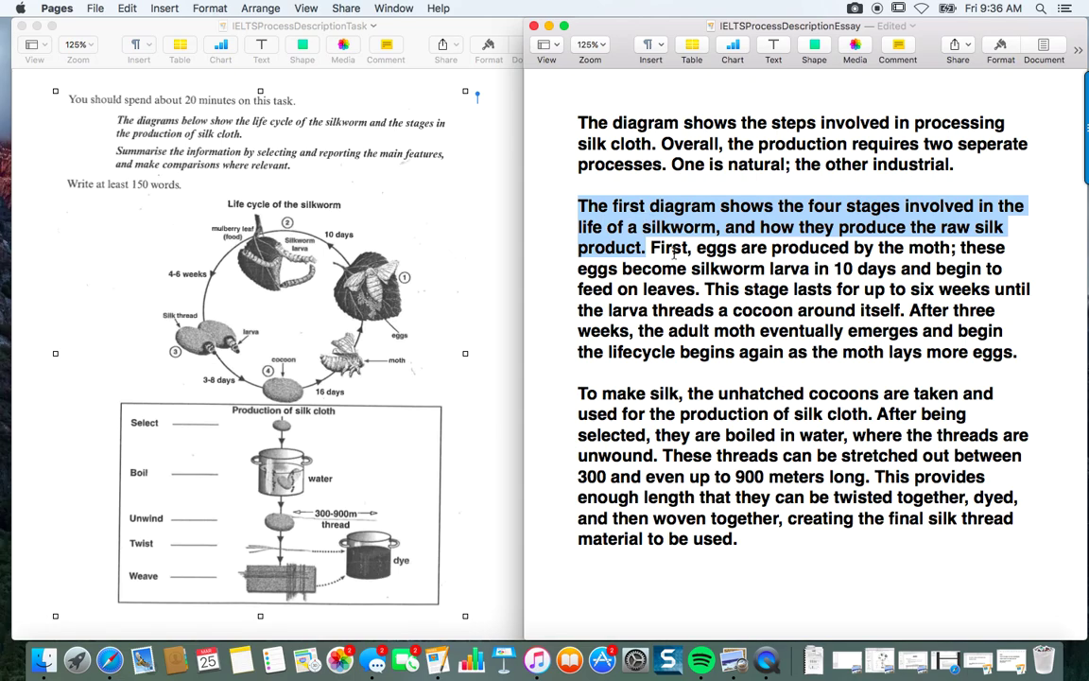
Highlight "The first diagram shows", the sequence word "First" and the passive clause "eggs are produced by the moth"
click(586, 227)
drag(649, 248, 959, 246)
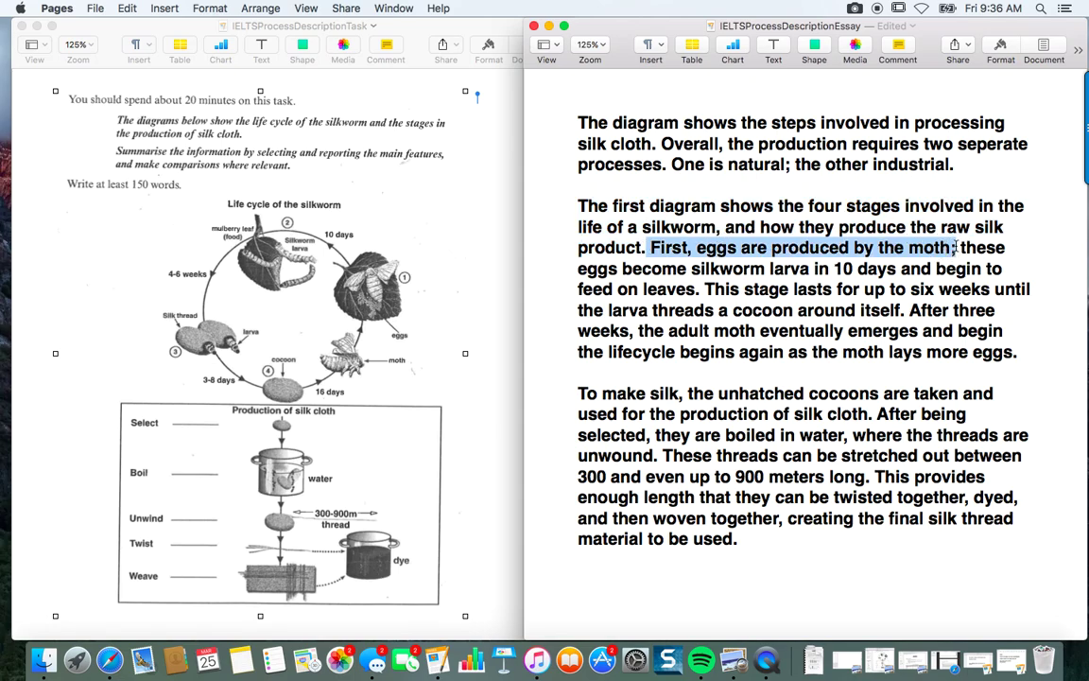
click(570, 204)
drag(570, 204, 780, 206)
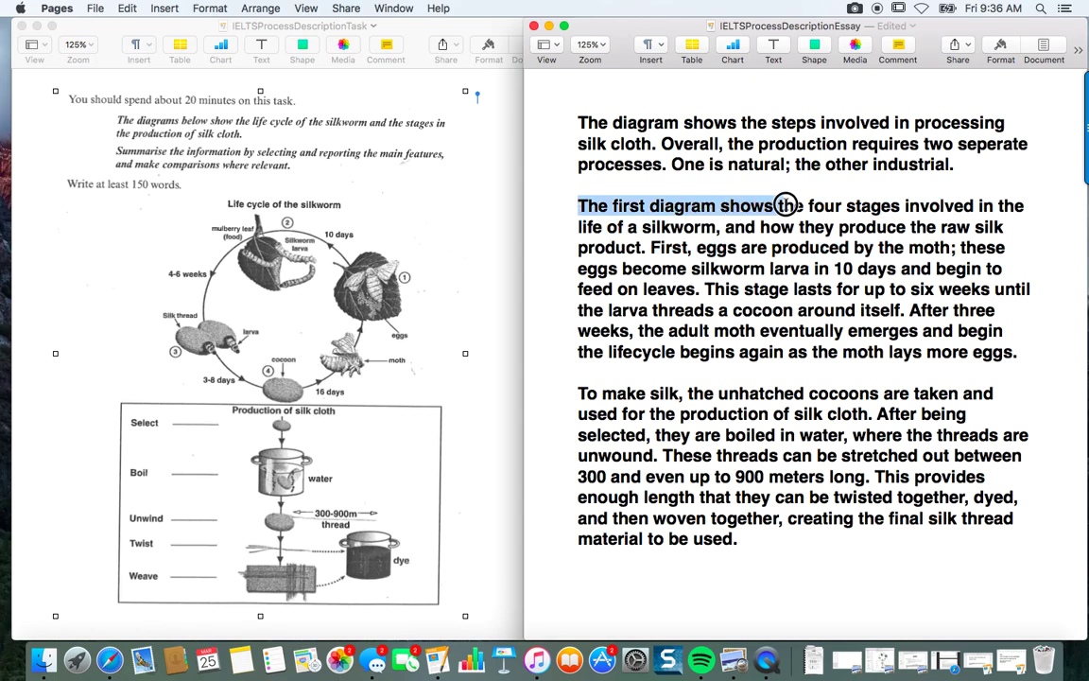
double_click(664, 247)
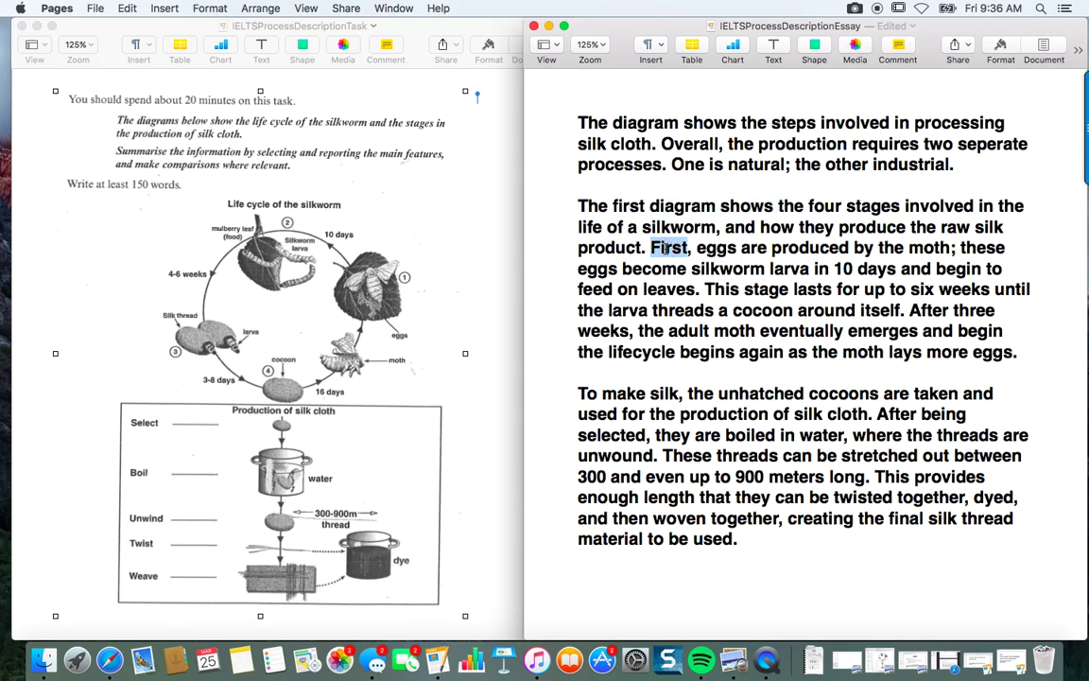
drag(697, 248, 952, 247)
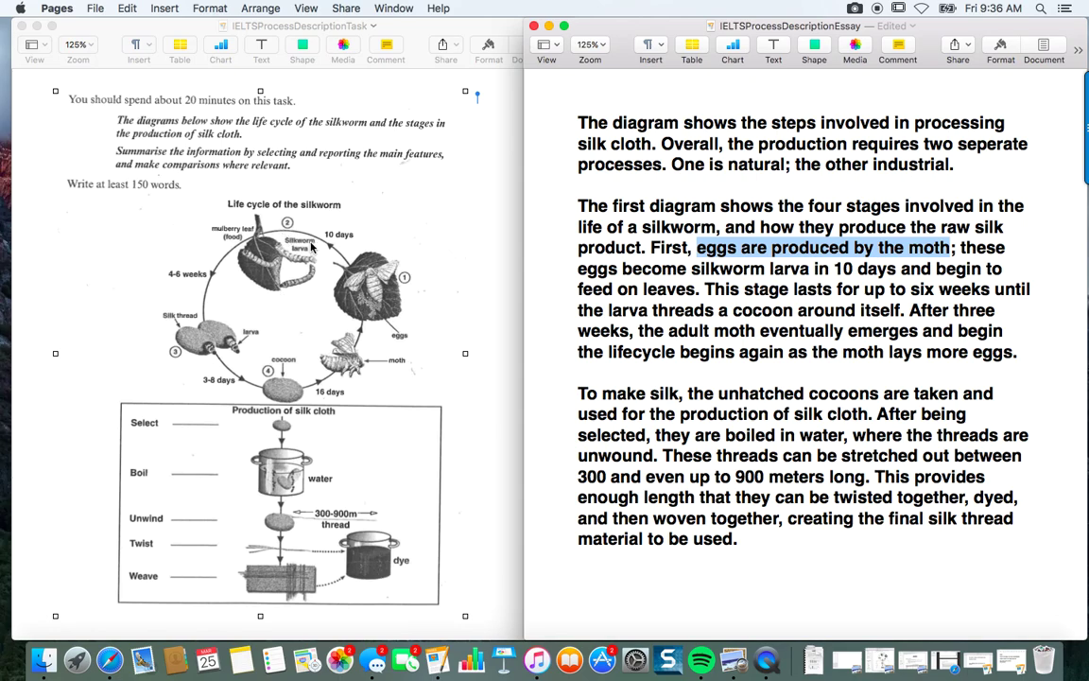
Highlight the word "these" after "by the moth" and mark the semicolon before it
double_click(961, 248)
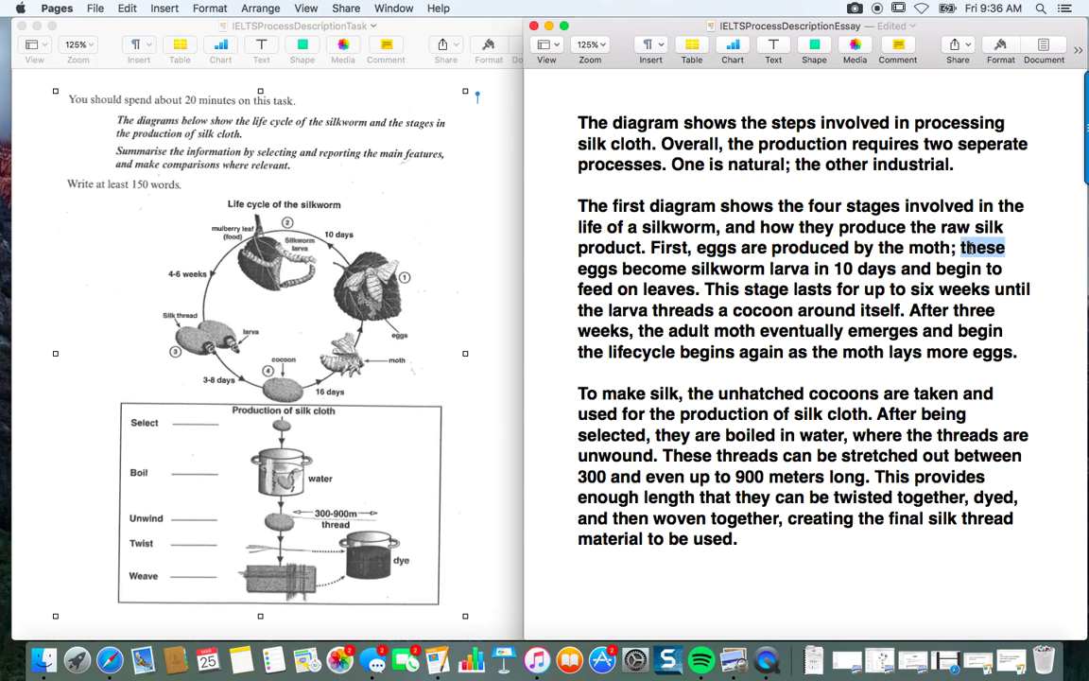
click(960, 248)
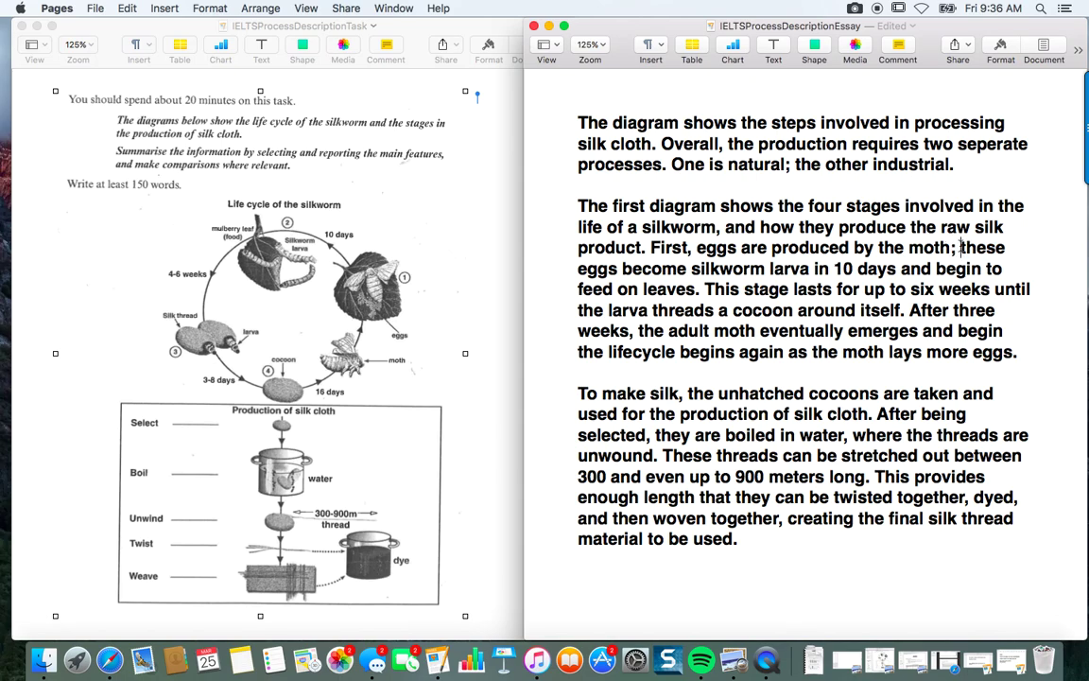
mouse_move(960, 248)
mouse_down()
mouse_move(616, 266)
mouse_move(957, 246)
mouse_up()
click(665, 245)
click(766, 268)
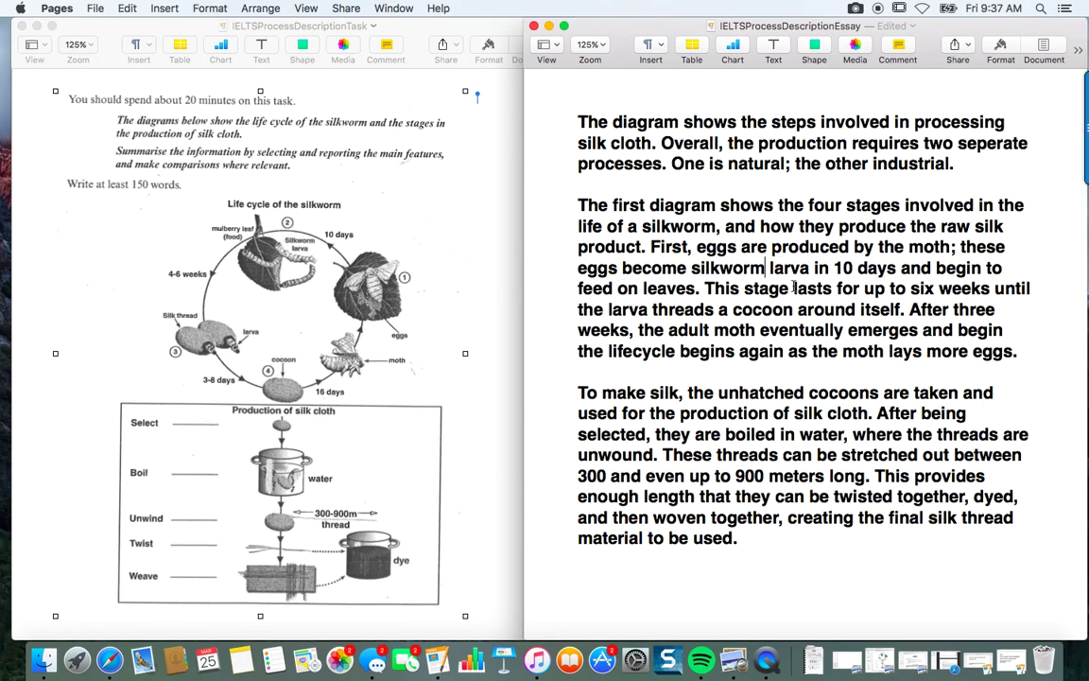
Highlight the passage from "eggs become silkworm larva in 10 days" to "This stage" in the second paragraph
drag(699, 288, 780, 289)
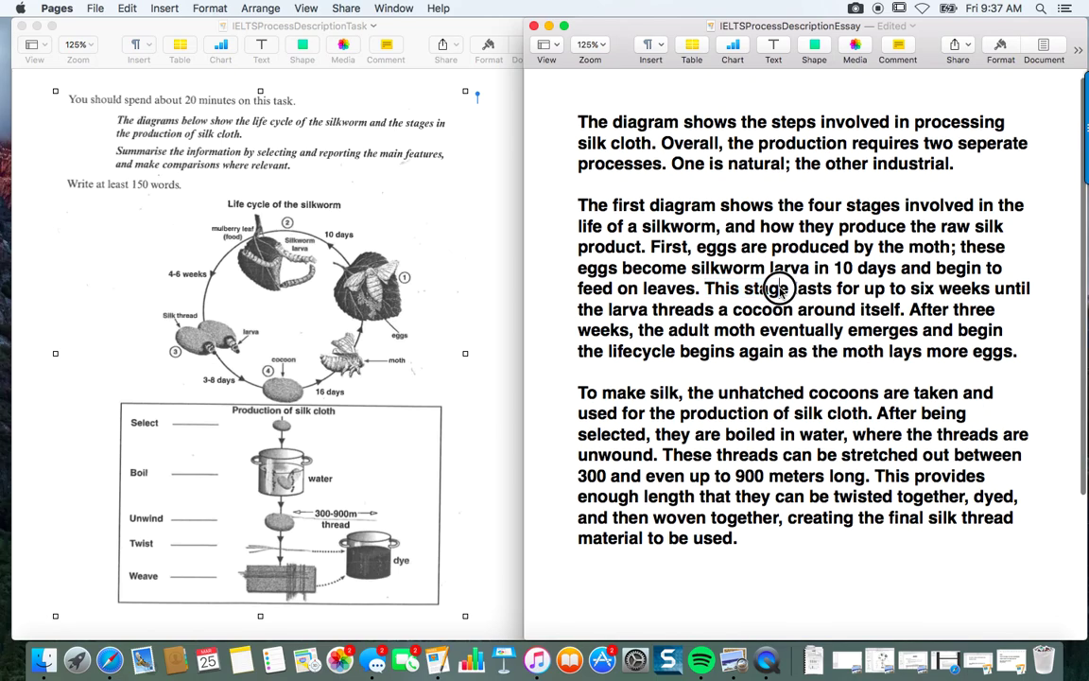
click(580, 269)
drag(578, 269, 787, 283)
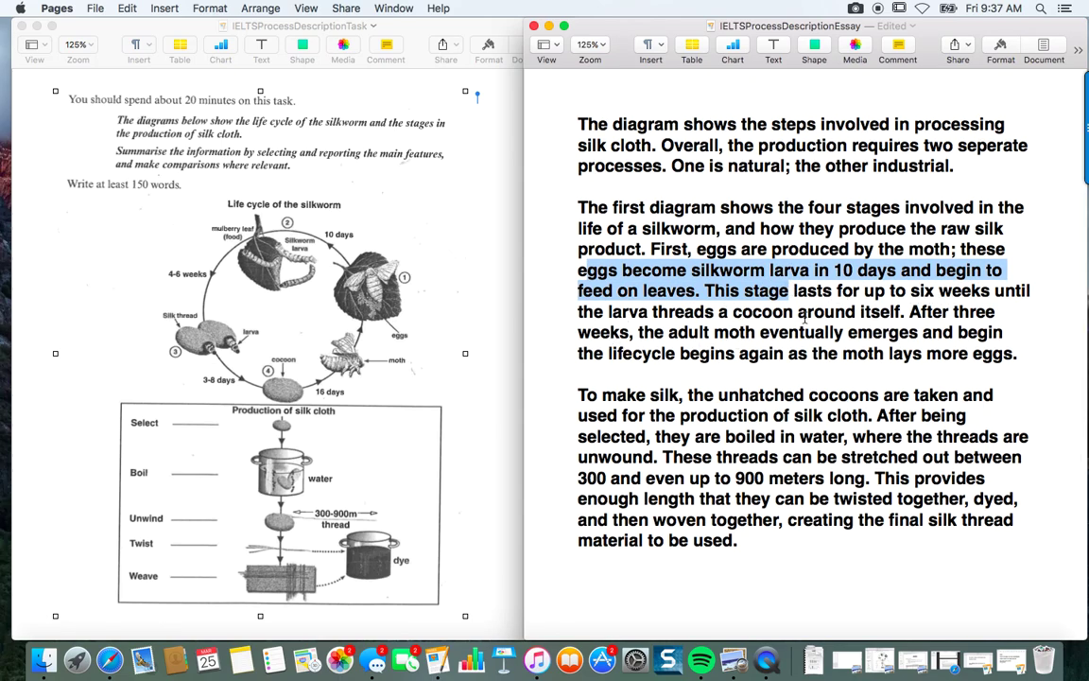
Highlight the verb "threads" and its final "s", followed by the time phrase "After three weeks,"
click(700, 319)
double_click(683, 311)
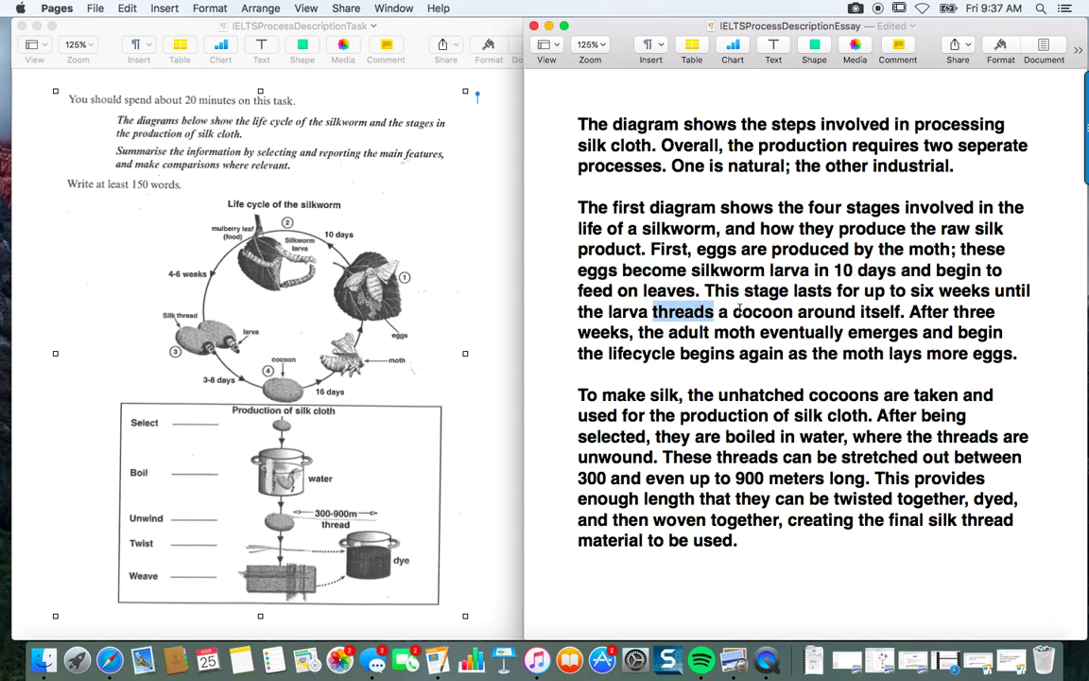
click(720, 312)
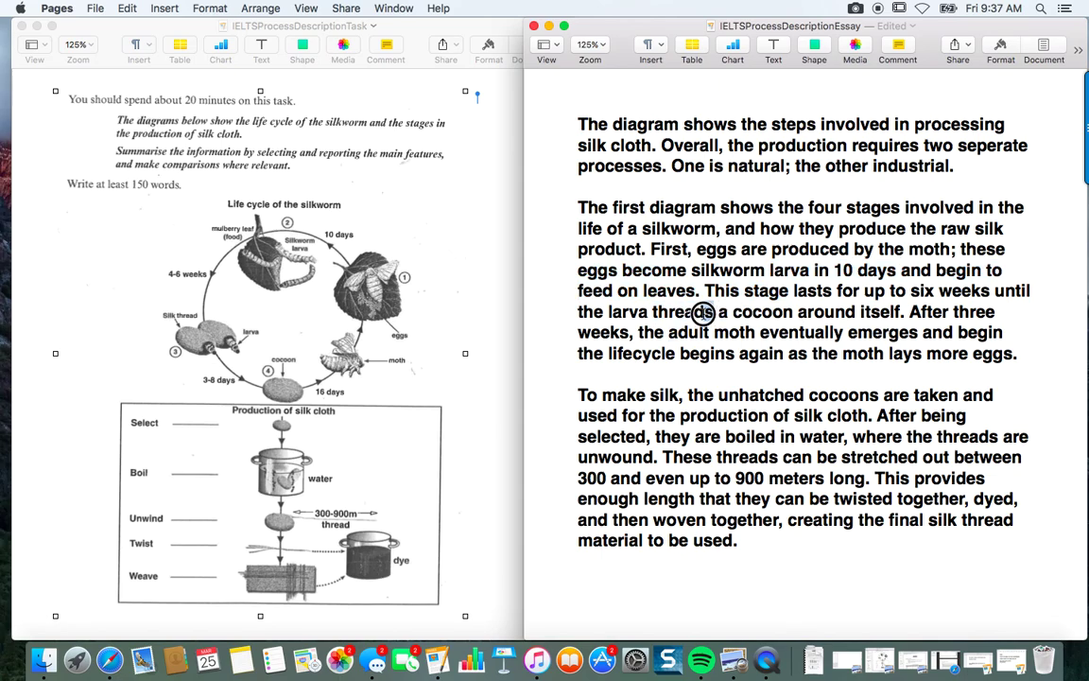
drag(702, 312, 716, 312)
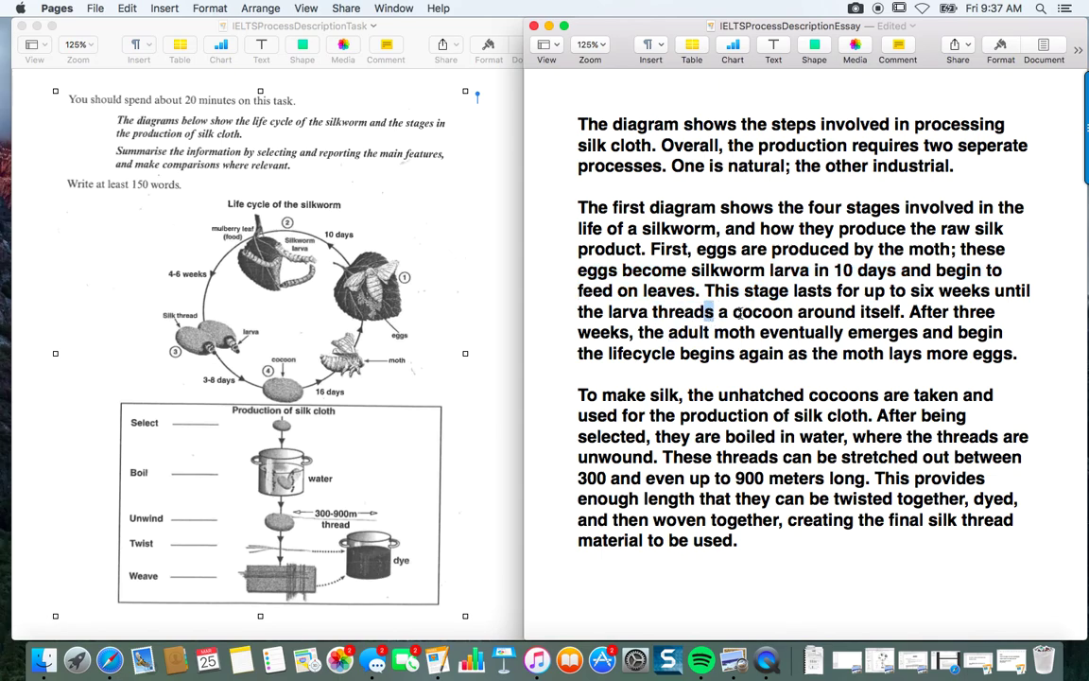
click(909, 312)
drag(911, 312, 635, 332)
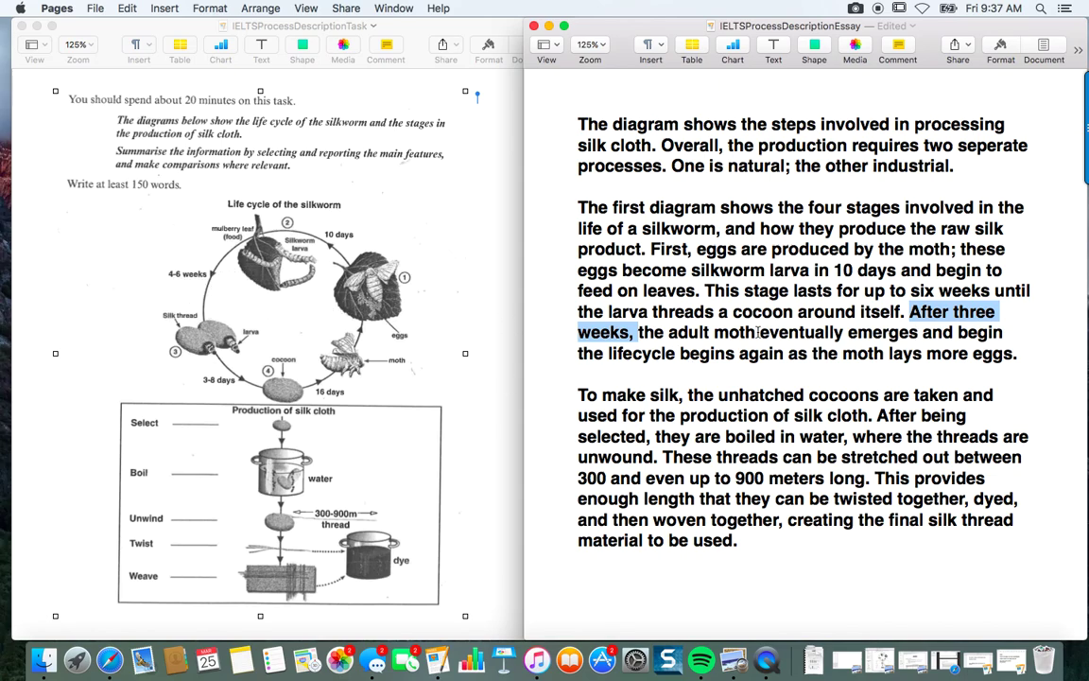
Highlight "the adult moth eventually emerges", delete the surplus word "begin" before "the lifecycle", and mark the ending of "begins"
click(639, 332)
drag(638, 332, 878, 332)
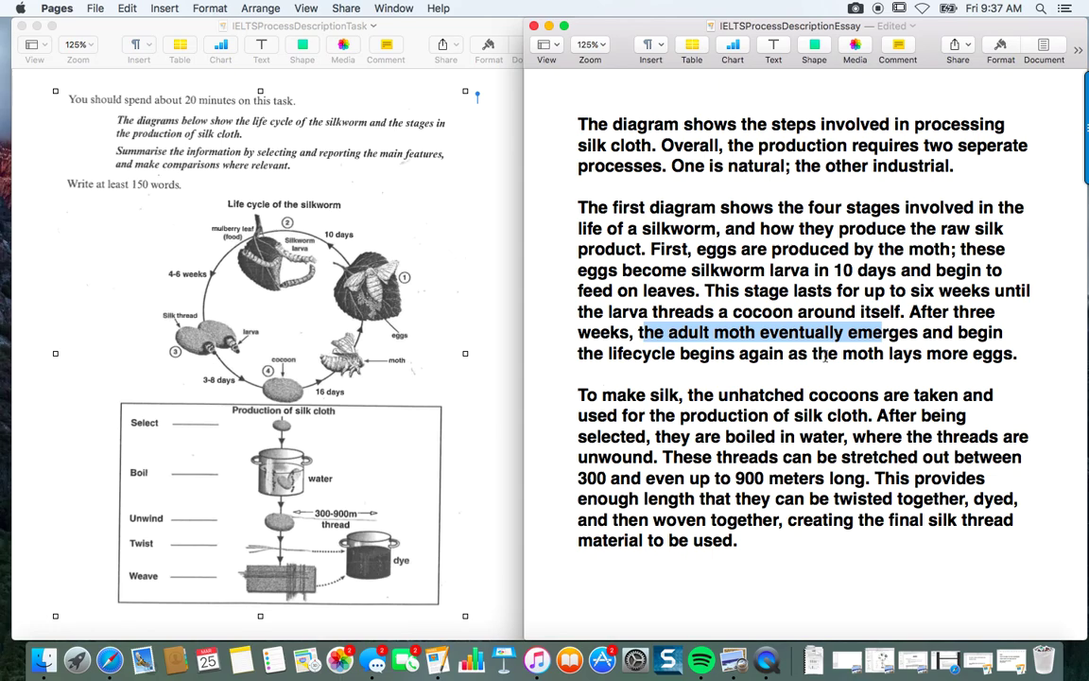
click(1007, 332)
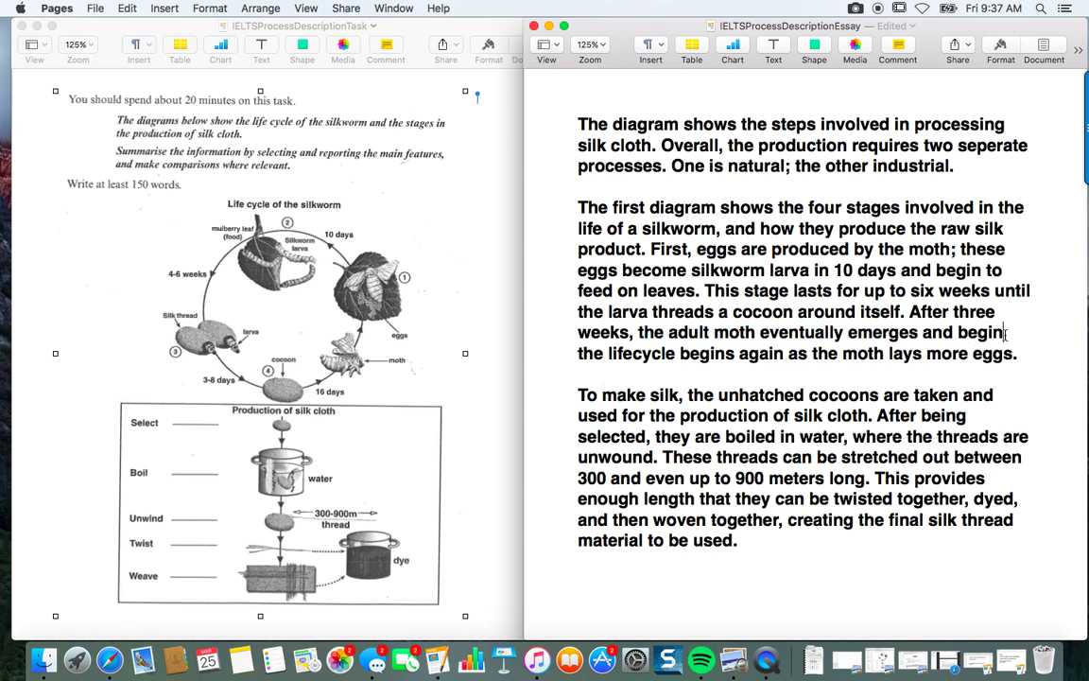
text(s)
key(alt+shift+Left)
key(BackSpace)
drag(684, 352, 706, 352)
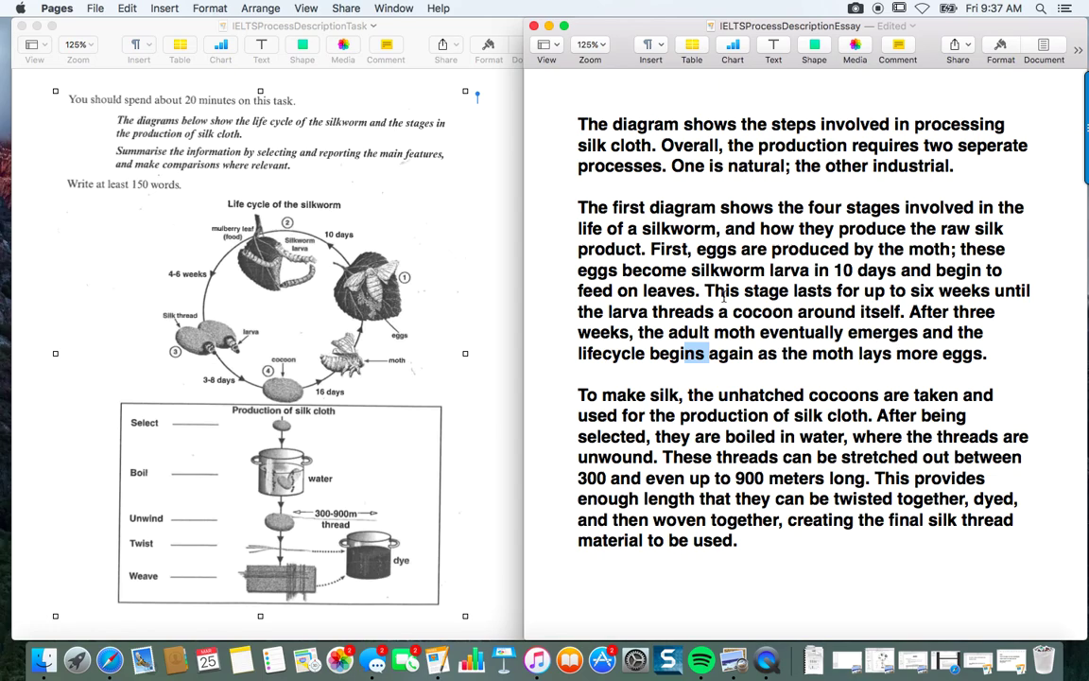
click(723, 298)
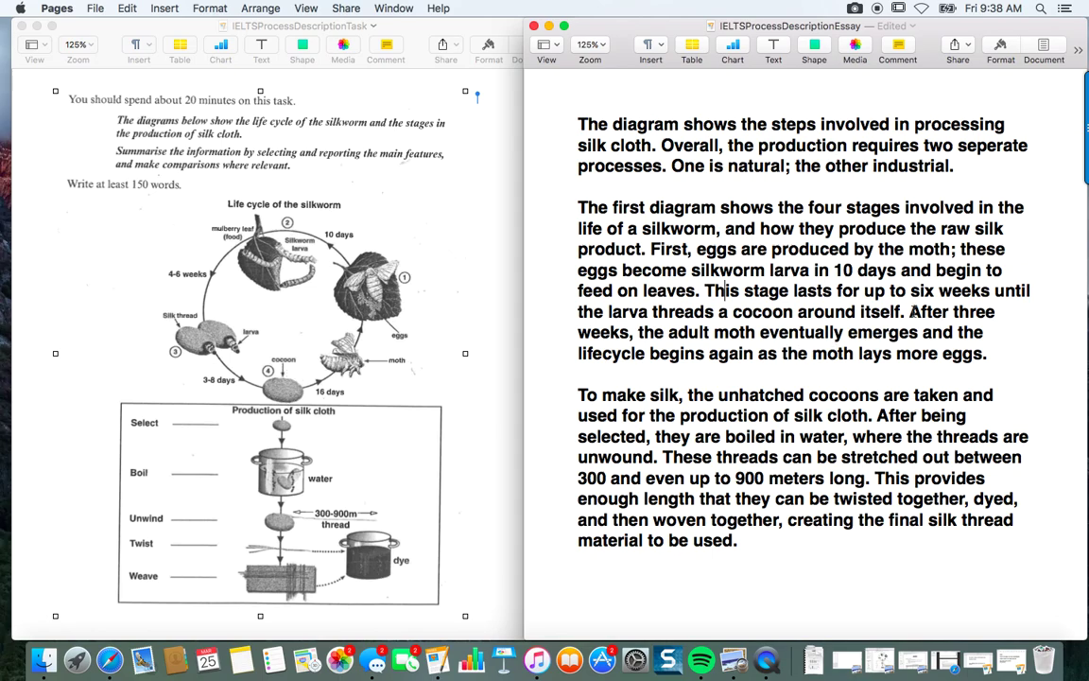
Highlight the sequencing phrases "First", "This stage" and "After three weeks" in the second paragraph
drag(909, 311, 609, 332)
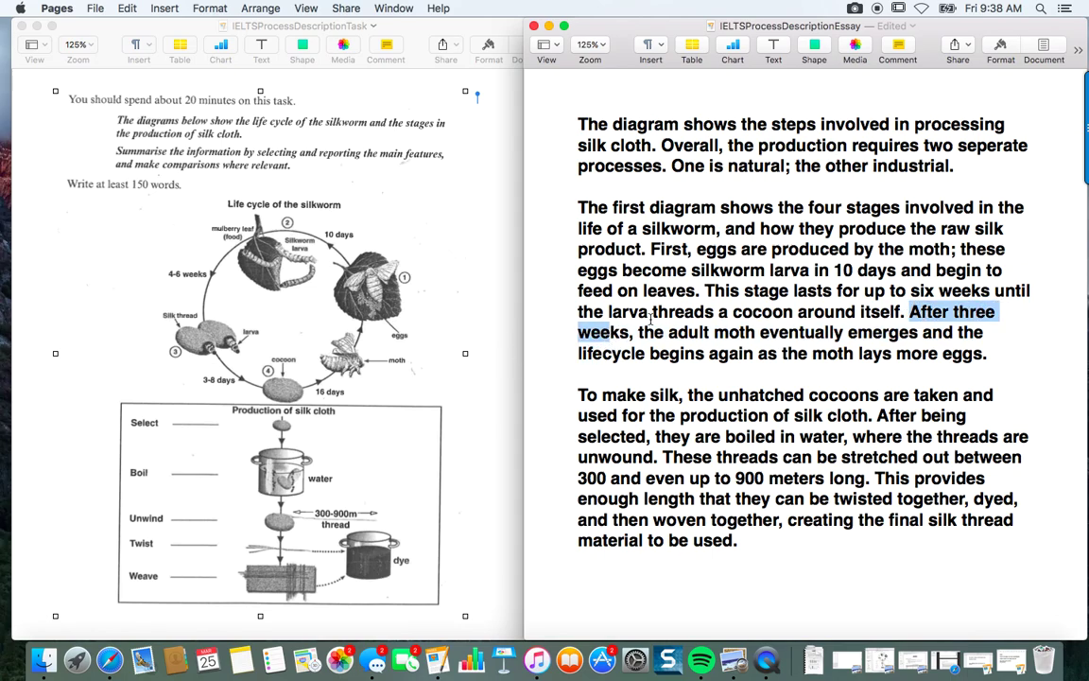
drag(704, 290, 789, 291)
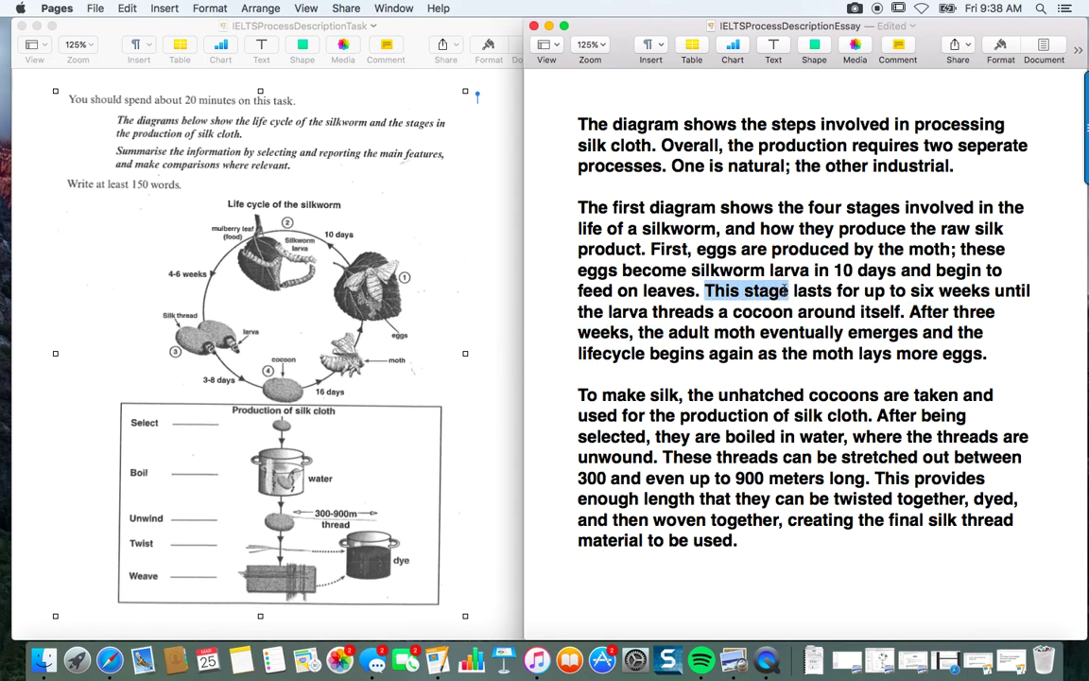
double_click(670, 250)
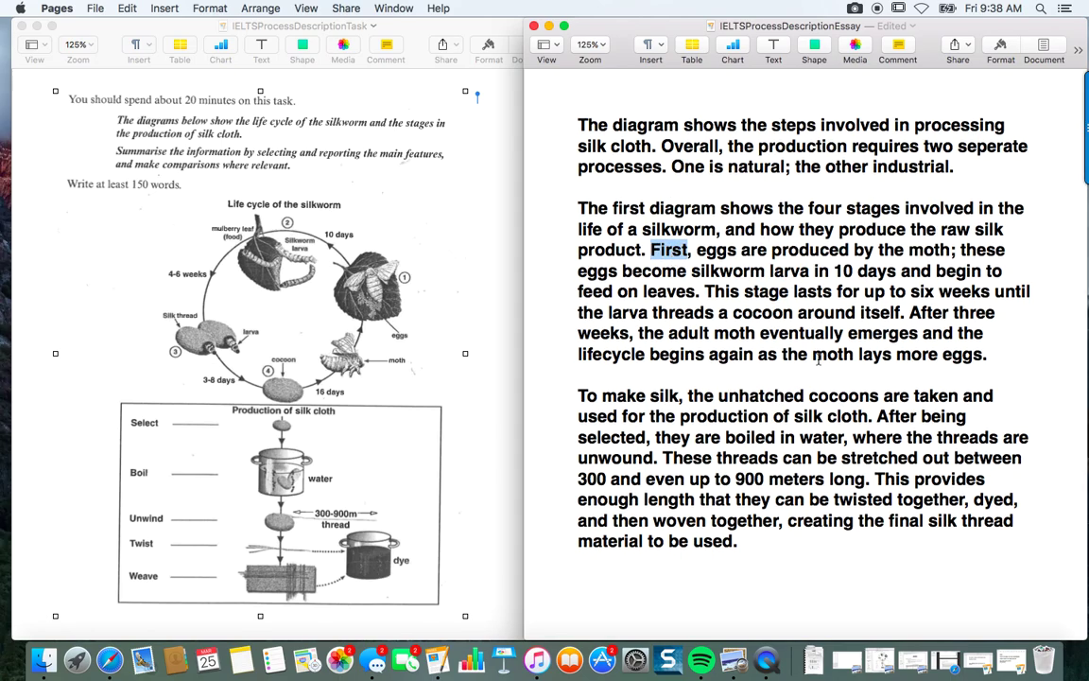
drag(705, 293, 789, 292)
drag(909, 313, 631, 333)
scroll(631, 333, down, 1)
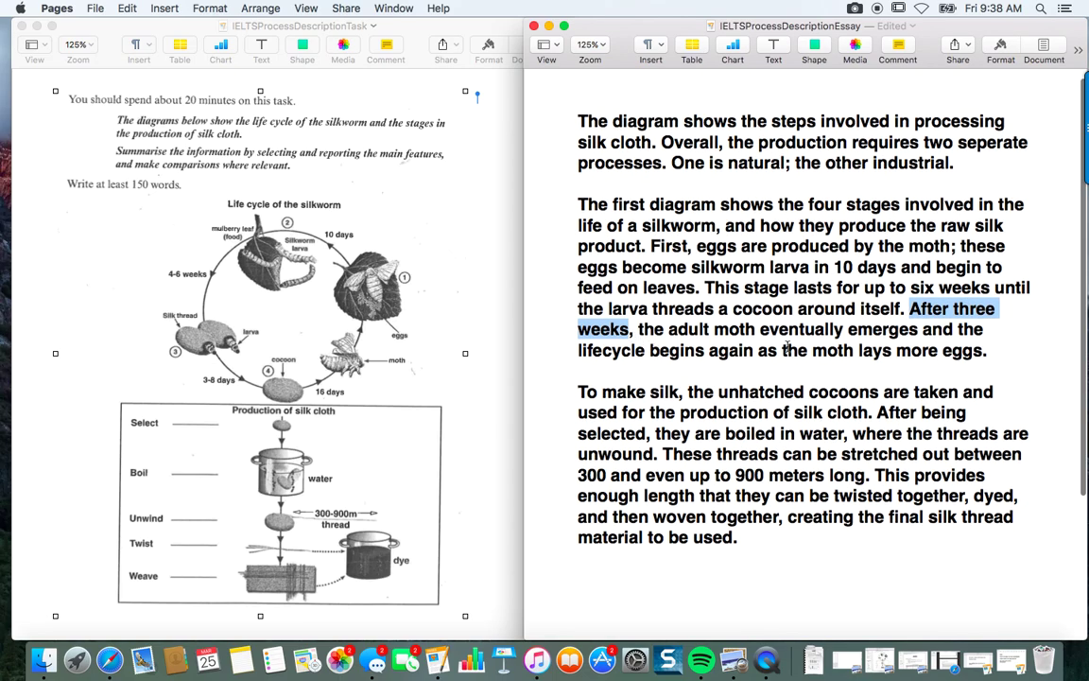
Highlight the opening "To make silk," of the third paragraph and the whole first sentence of the second paragraph
click(581, 393)
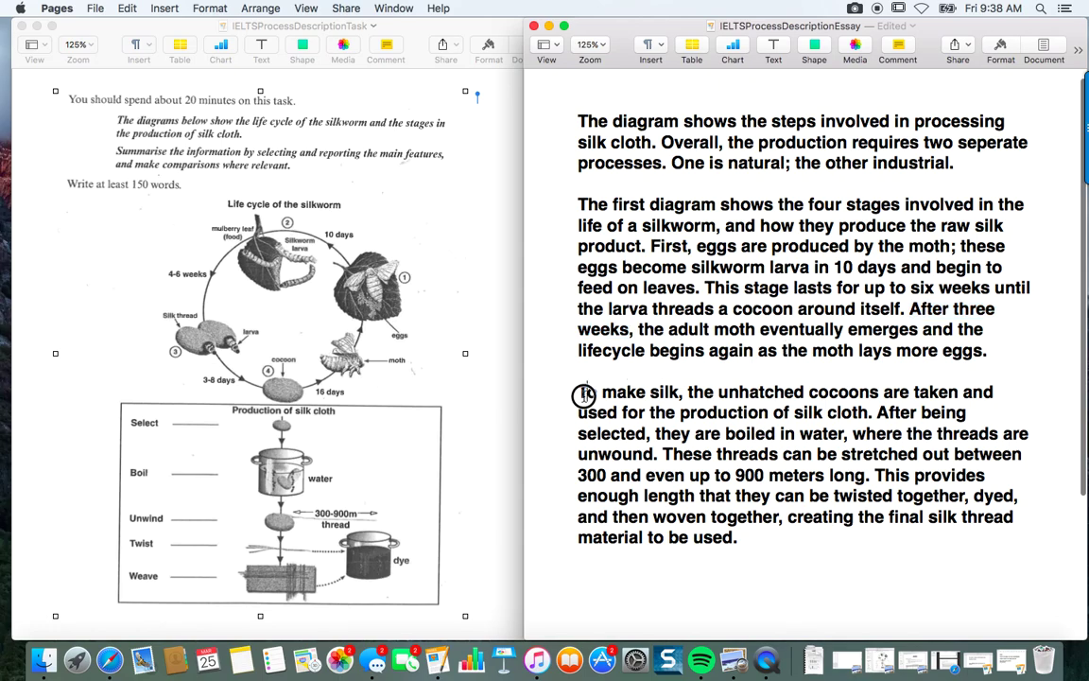
drag(579, 393, 684, 395)
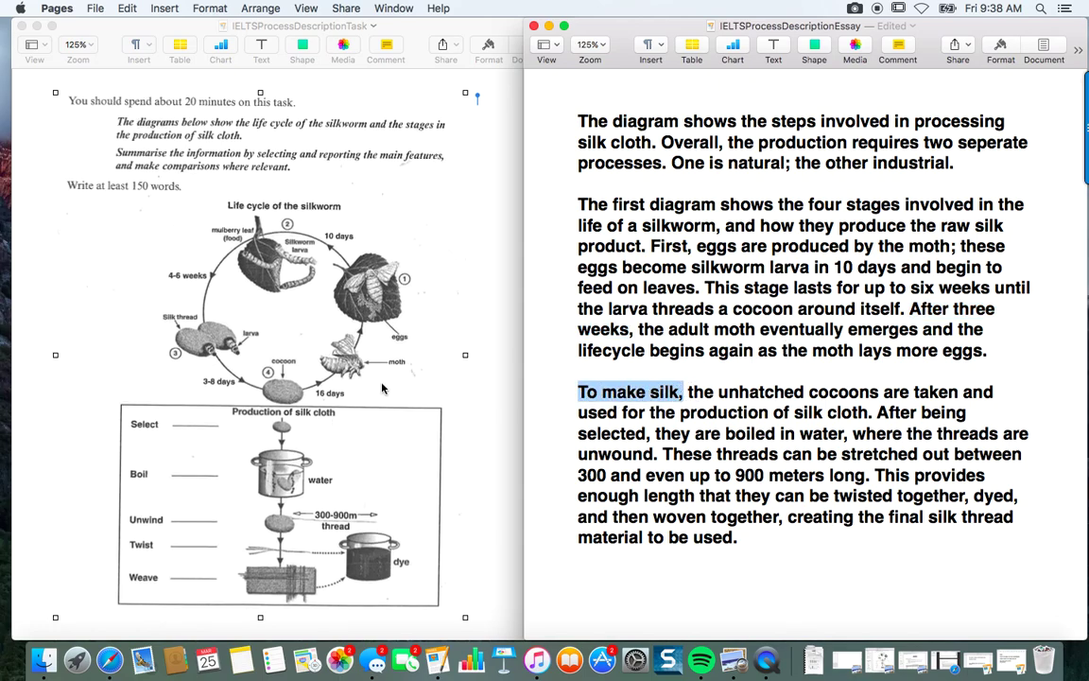
scroll(709, 391, up, 1)
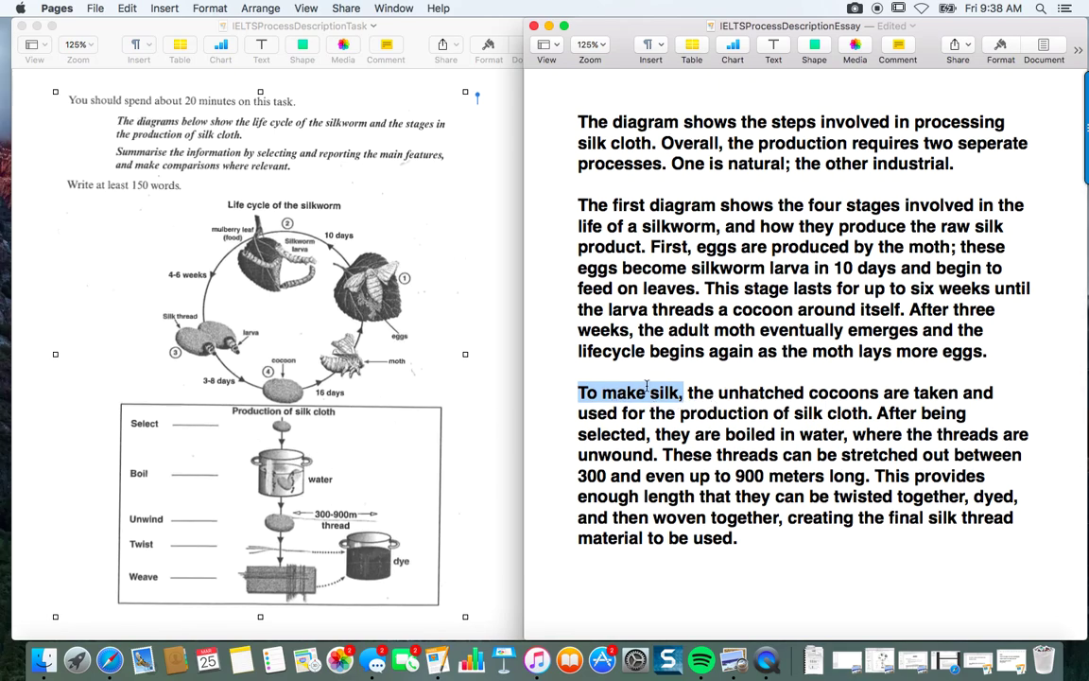
click(571, 401)
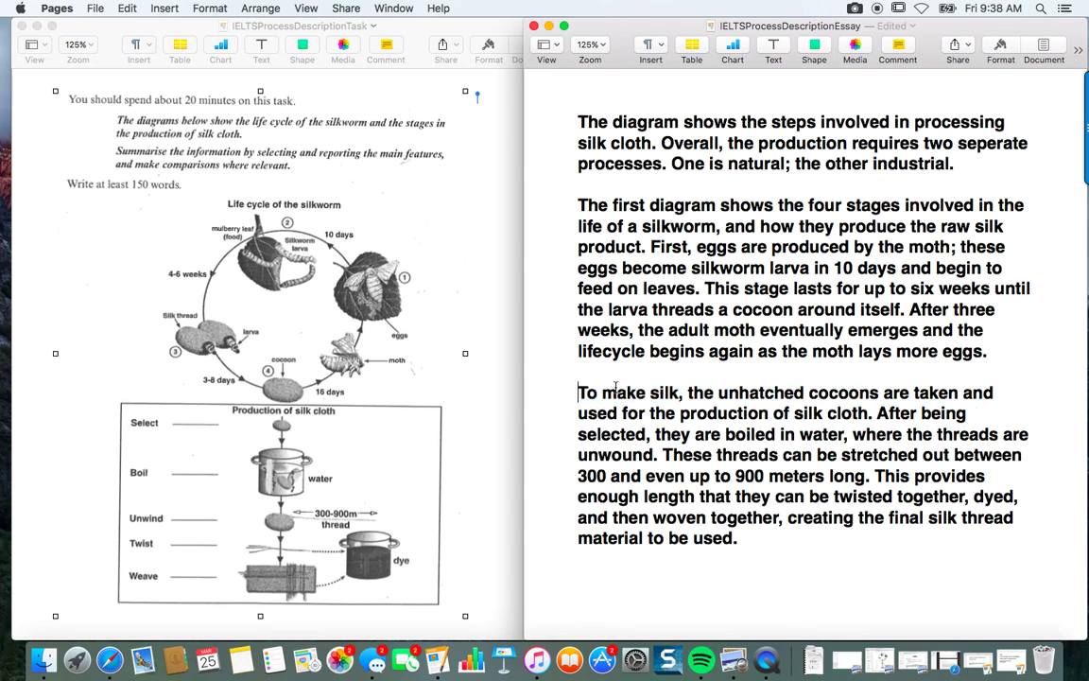
drag(577, 205, 645, 247)
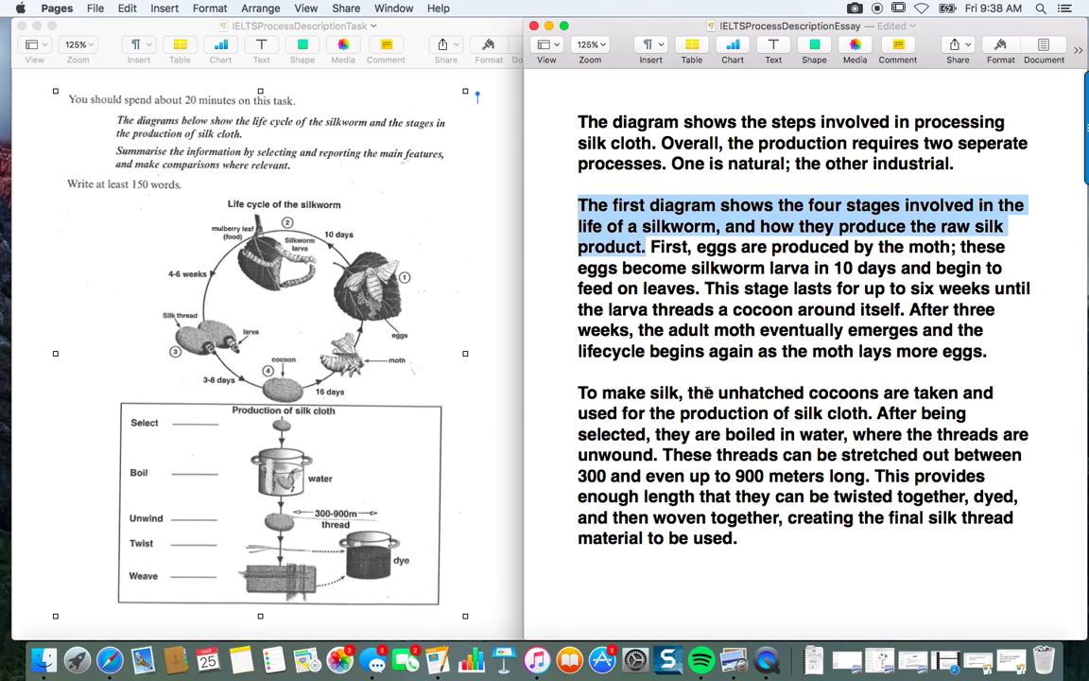
Highlight the word "unhatched" and the clause "the unhatched cocoons are taken and used for the production of silk cloth."
drag(688, 395, 839, 392)
double_click(746, 393)
drag(739, 393, 809, 393)
click(747, 393)
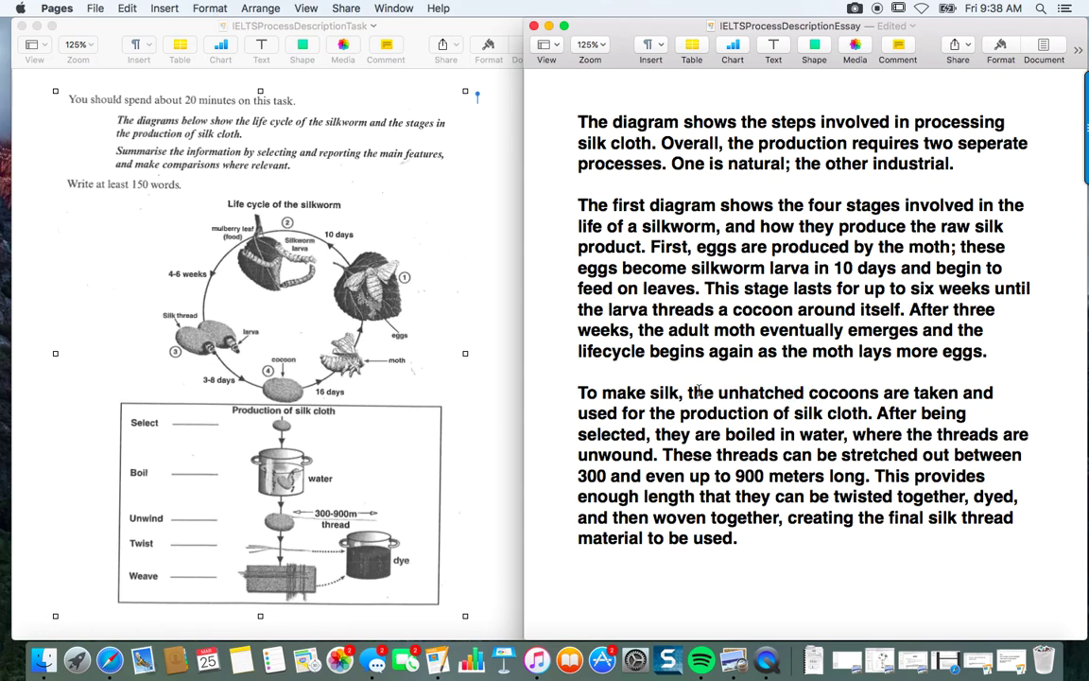
mouse_move(689, 393)
mouse_down()
mouse_move(655, 405)
mouse_move(874, 413)
mouse_up()
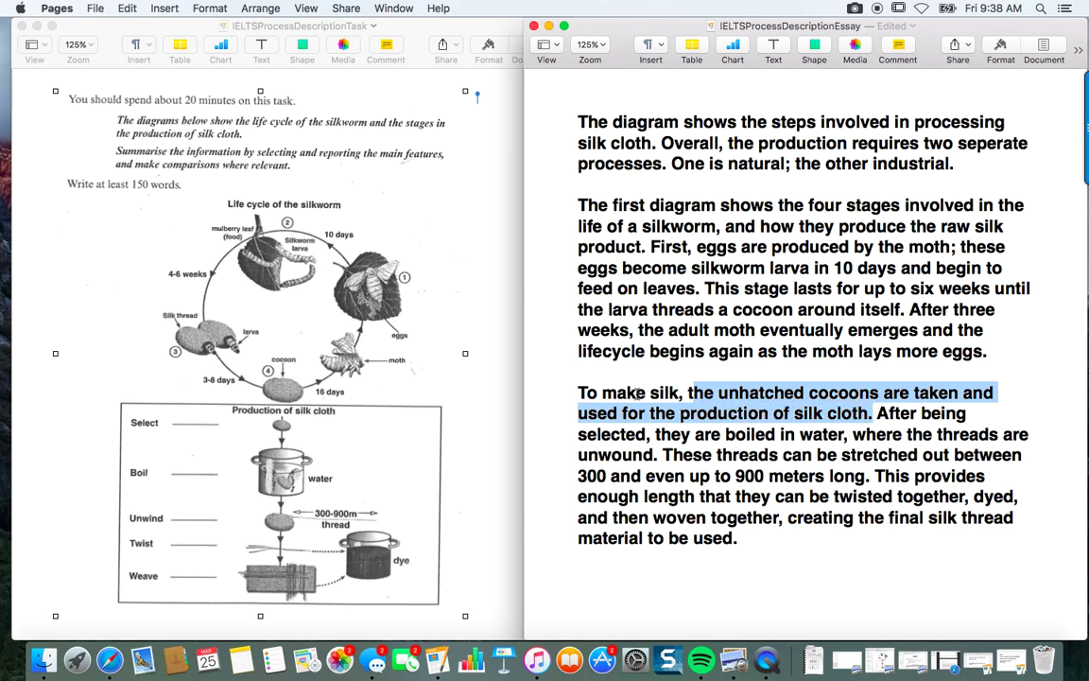
Highlight "After being selected", followed by "they are boiled in water, where the threads are unwound."
click(877, 413)
drag(877, 413, 646, 435)
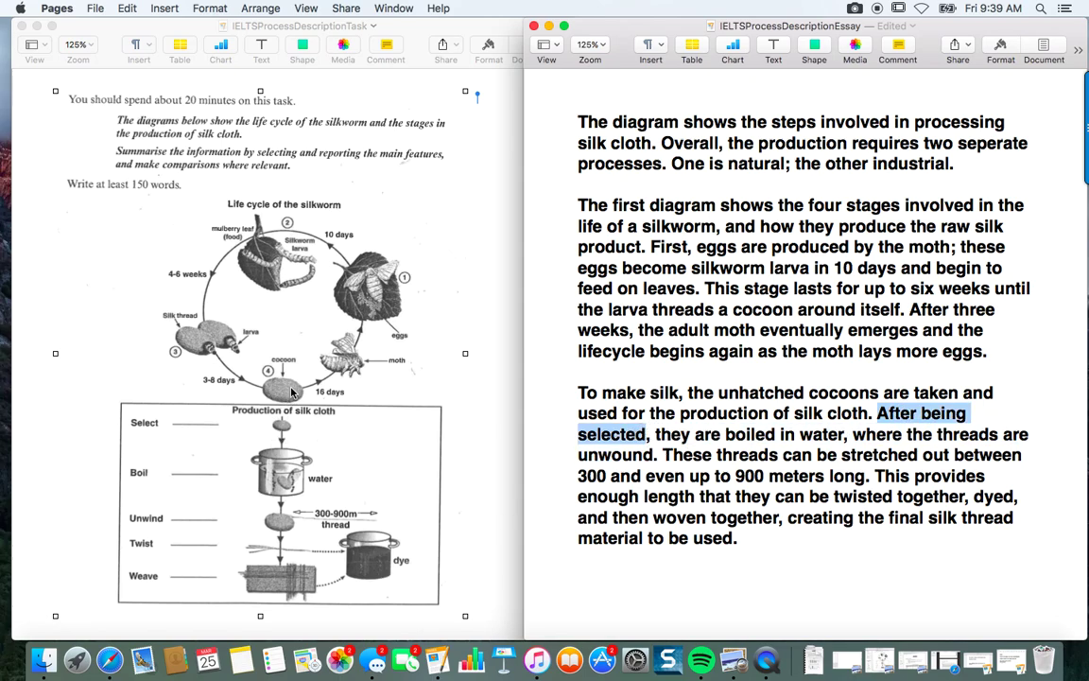
click(664, 475)
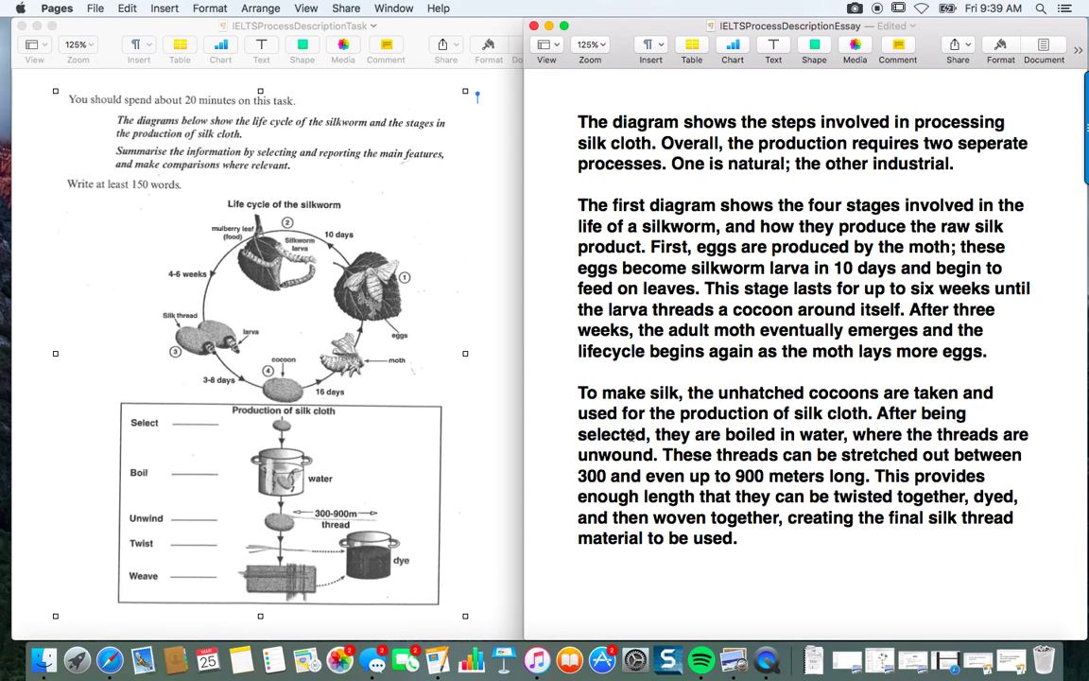
mouse_move(656, 435)
mouse_down()
mouse_move(844, 435)
mouse_move(746, 455)
mouse_move(660, 455)
mouse_up()
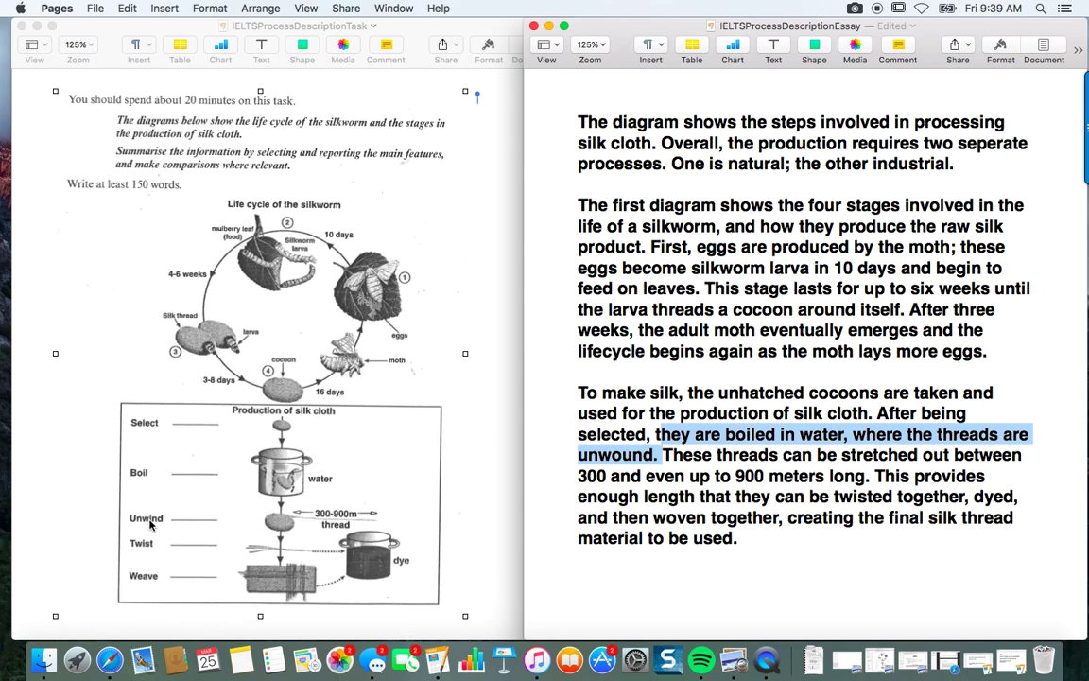
Highlight "These threads", the length phrase "300 and even up to 900 meters long." and the reference word "This"
click(822, 454)
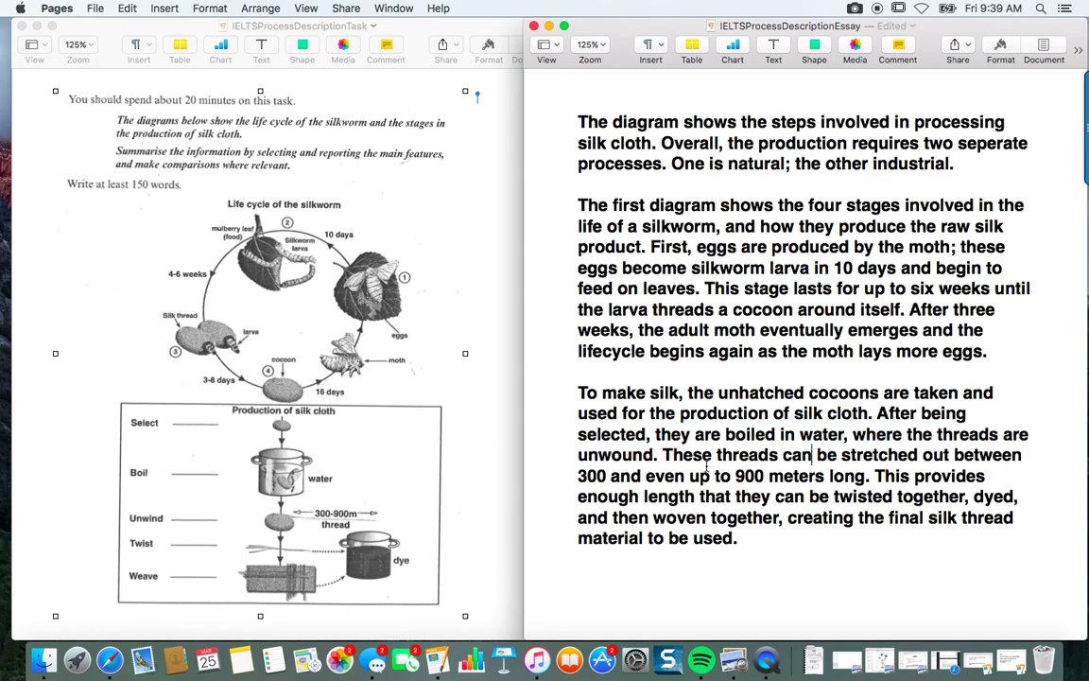
drag(661, 454, 781, 455)
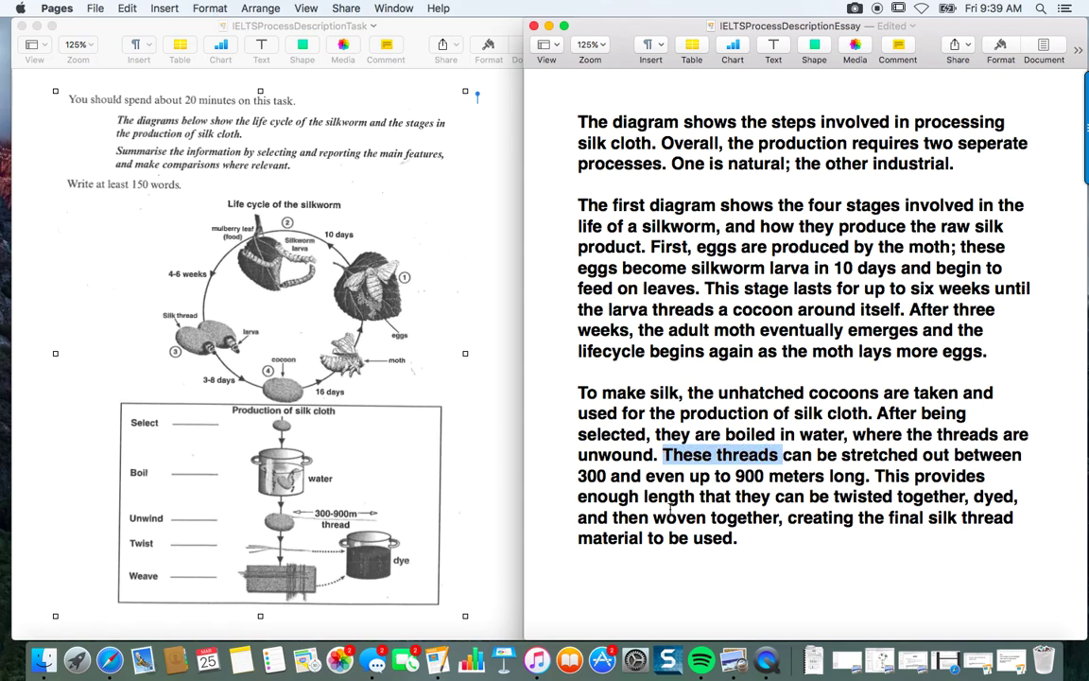
drag(577, 475, 880, 475)
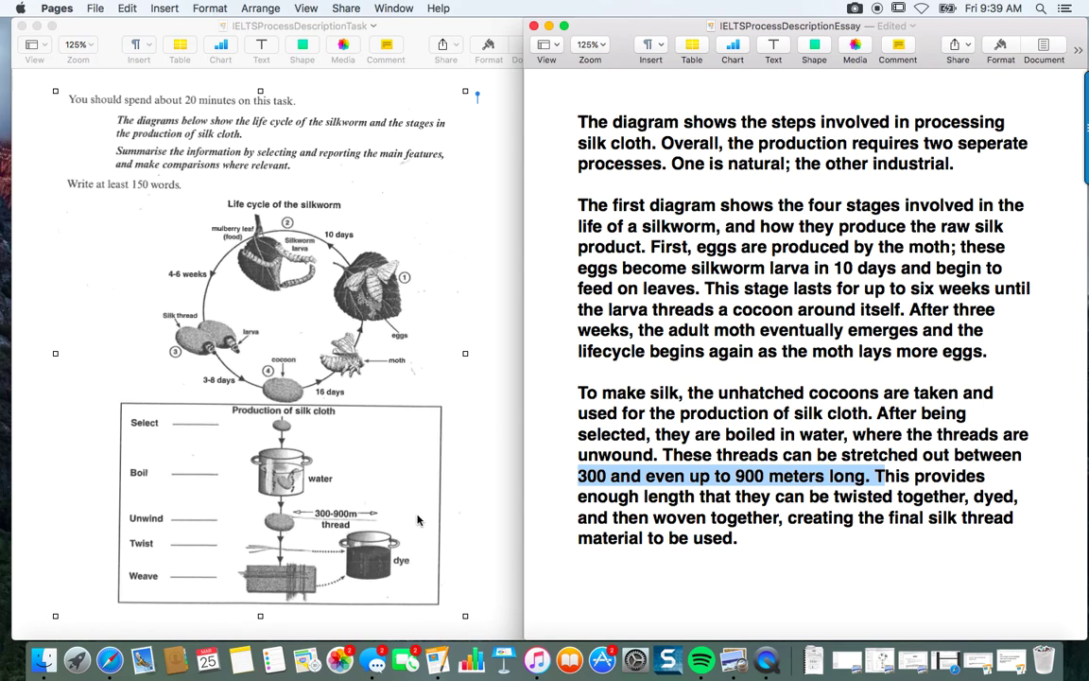
double_click(889, 477)
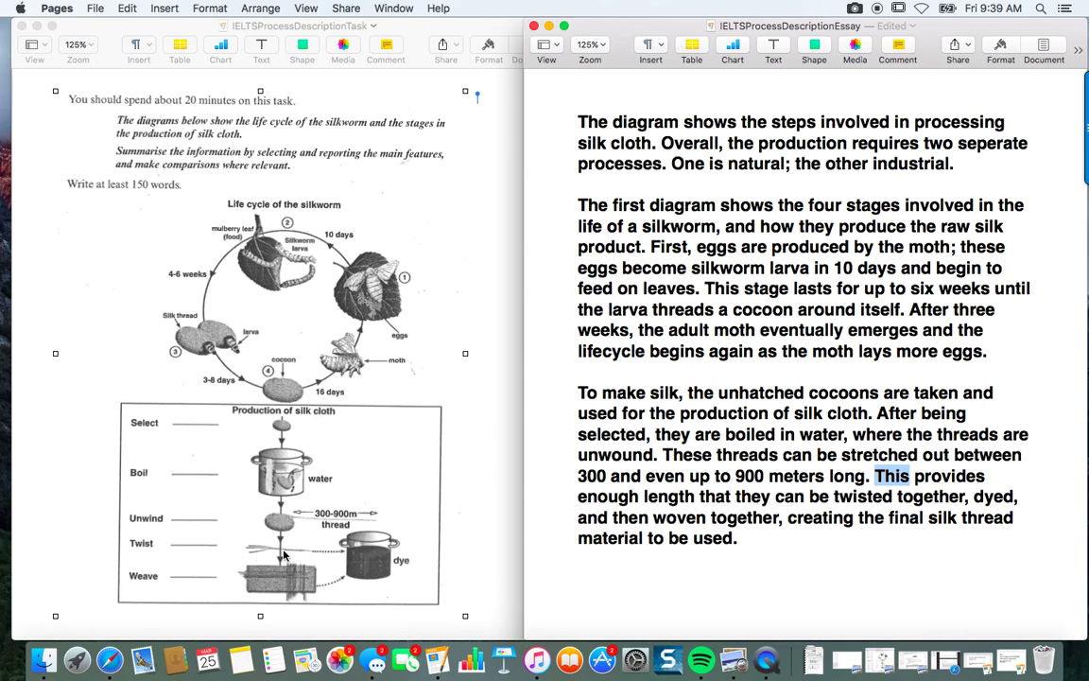
Highlight "dyed, and then woven", and mark the verbs "twisted", "dyed" and "woven" individually in the last sentence
click(926, 498)
drag(974, 498, 712, 516)
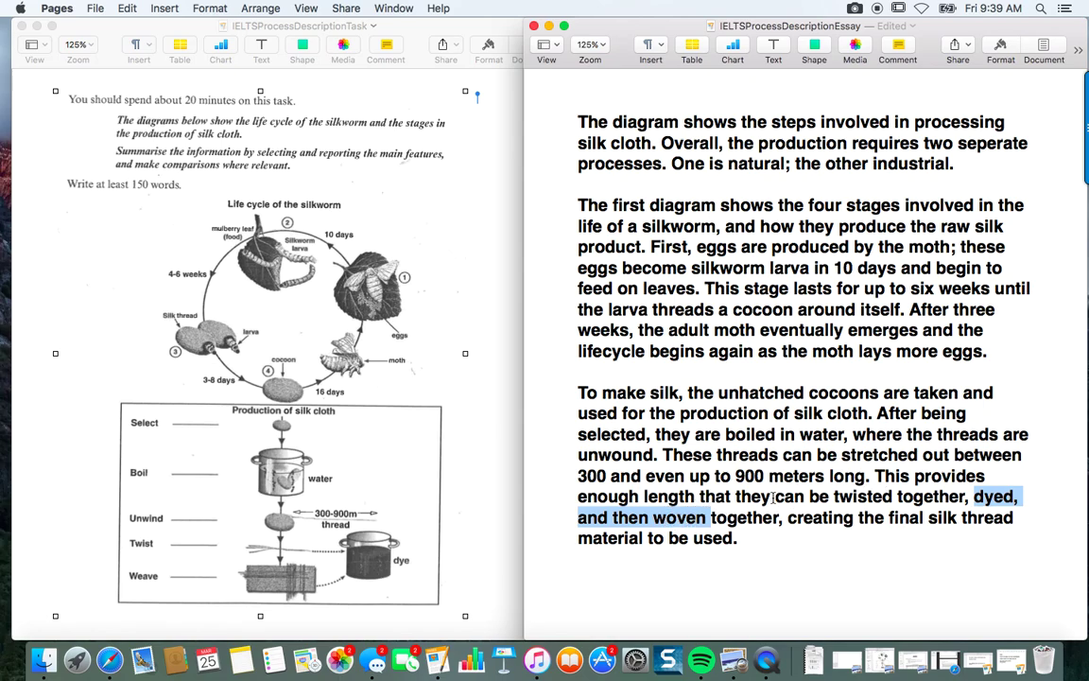
drag(742, 498, 874, 497)
double_click(867, 498)
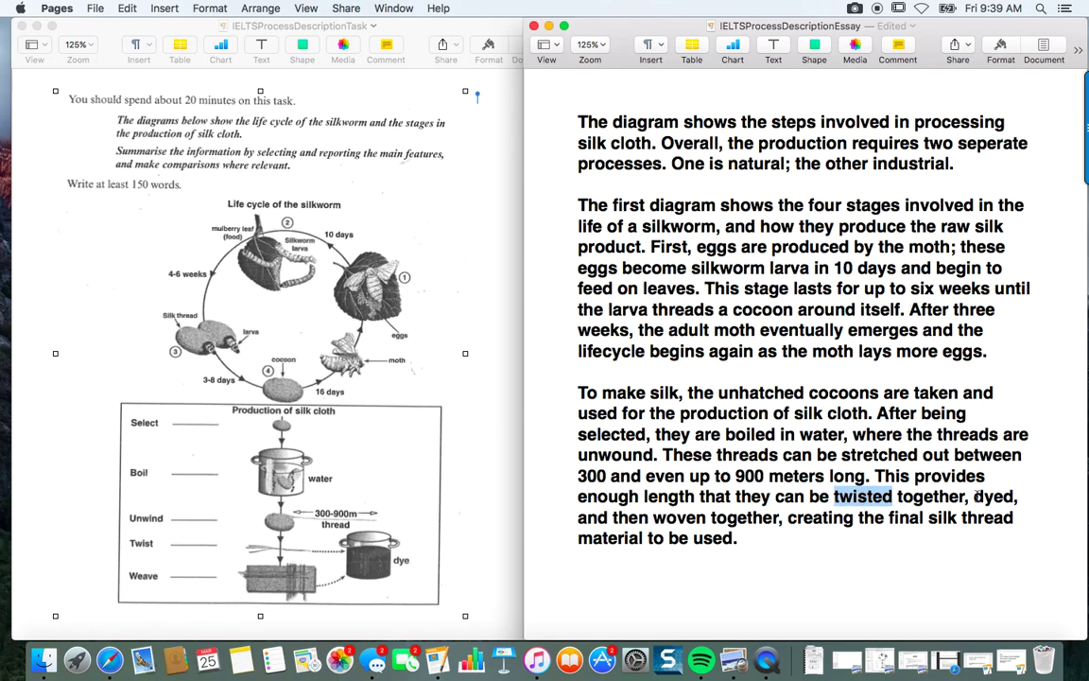
double_click(987, 497)
double_click(695, 517)
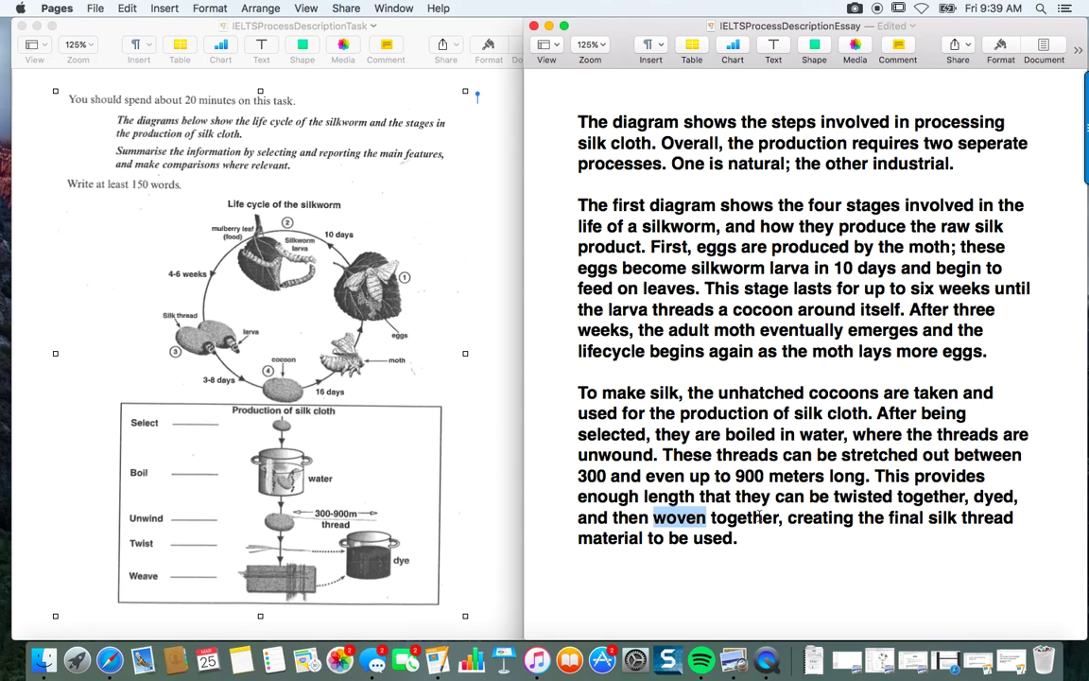
Highlight the passive verbs "twisted", "dyed" and "woven" again, followed by the closing phrase "creating the final silk thread material to be used."
triple_click(819, 497)
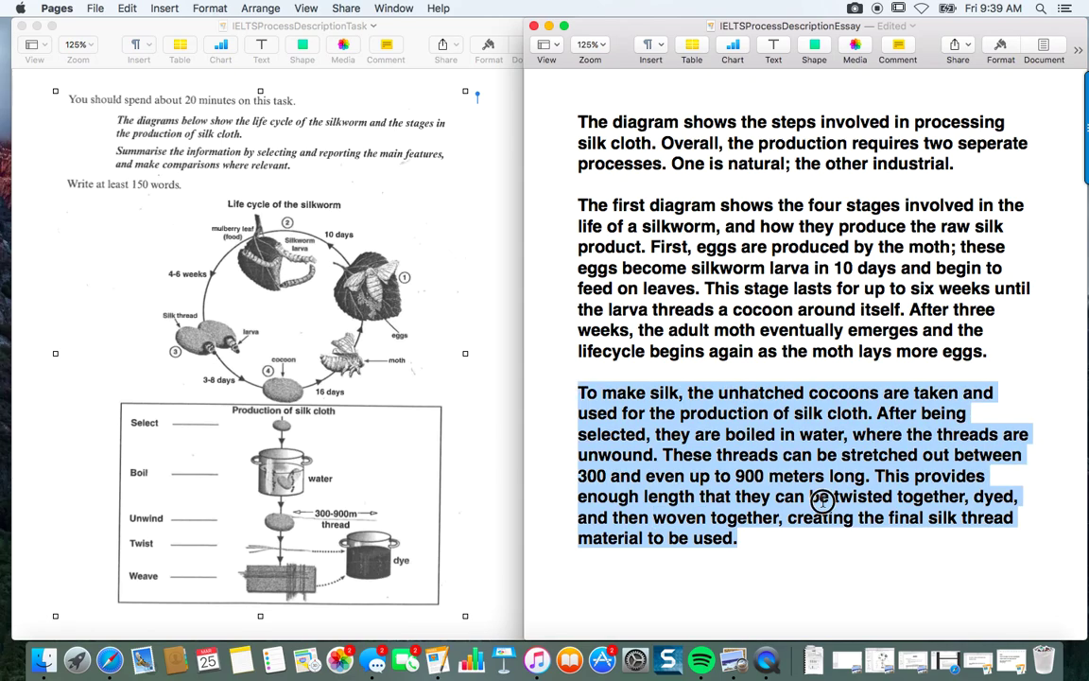
double_click(819, 498)
double_click(864, 497)
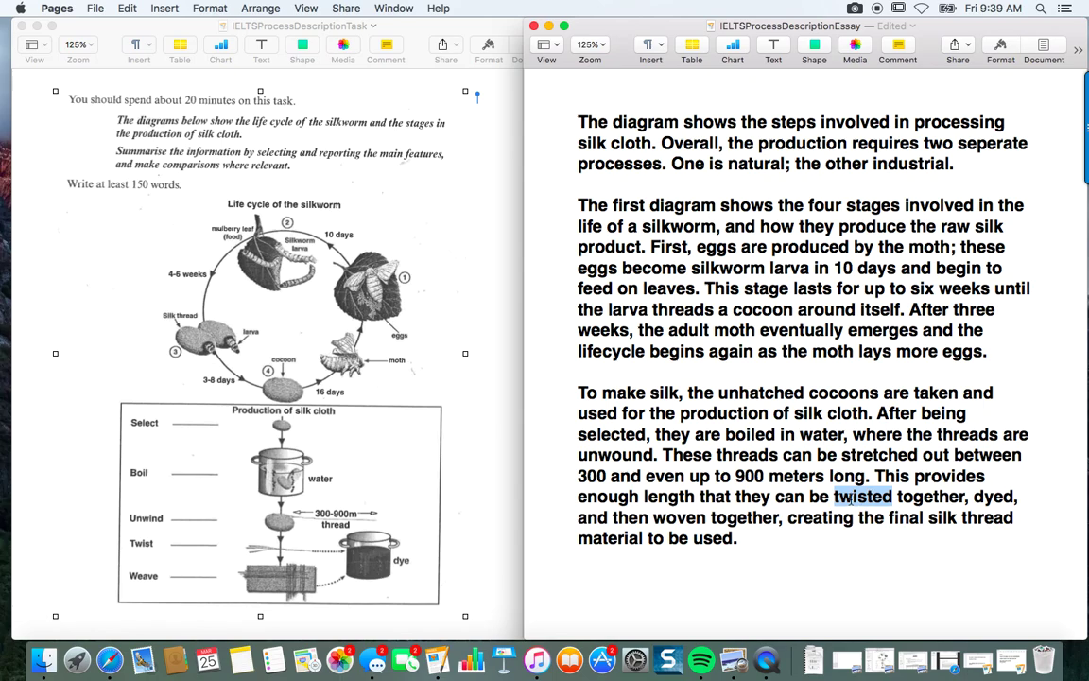
double_click(994, 496)
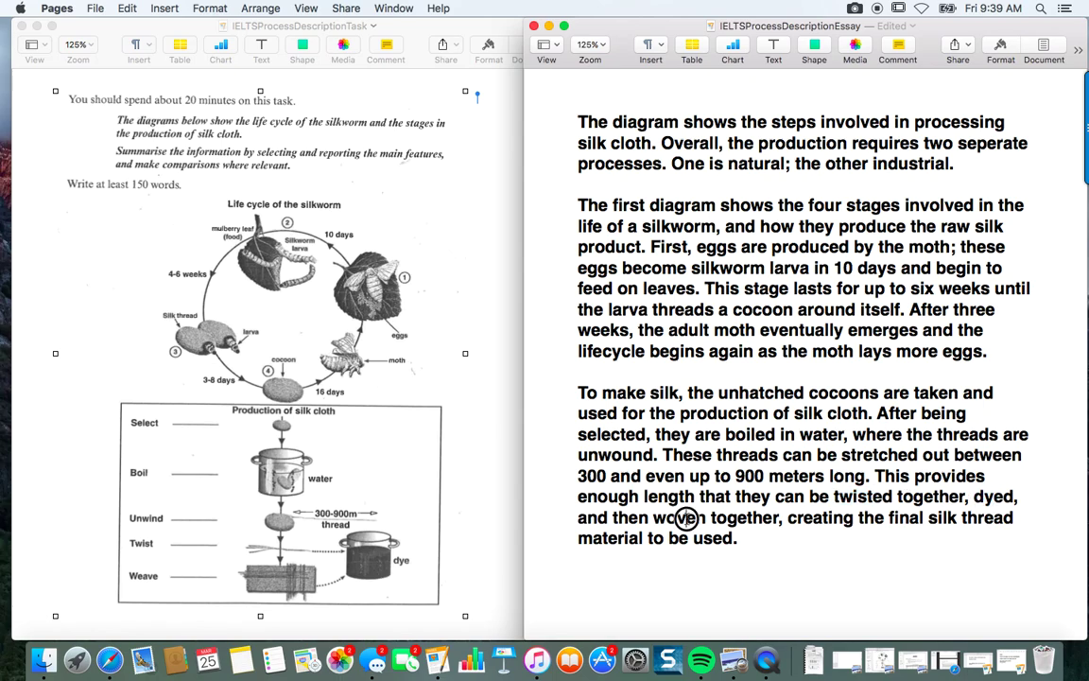
double_click(681, 517)
click(707, 508)
drag(780, 515, 782, 537)
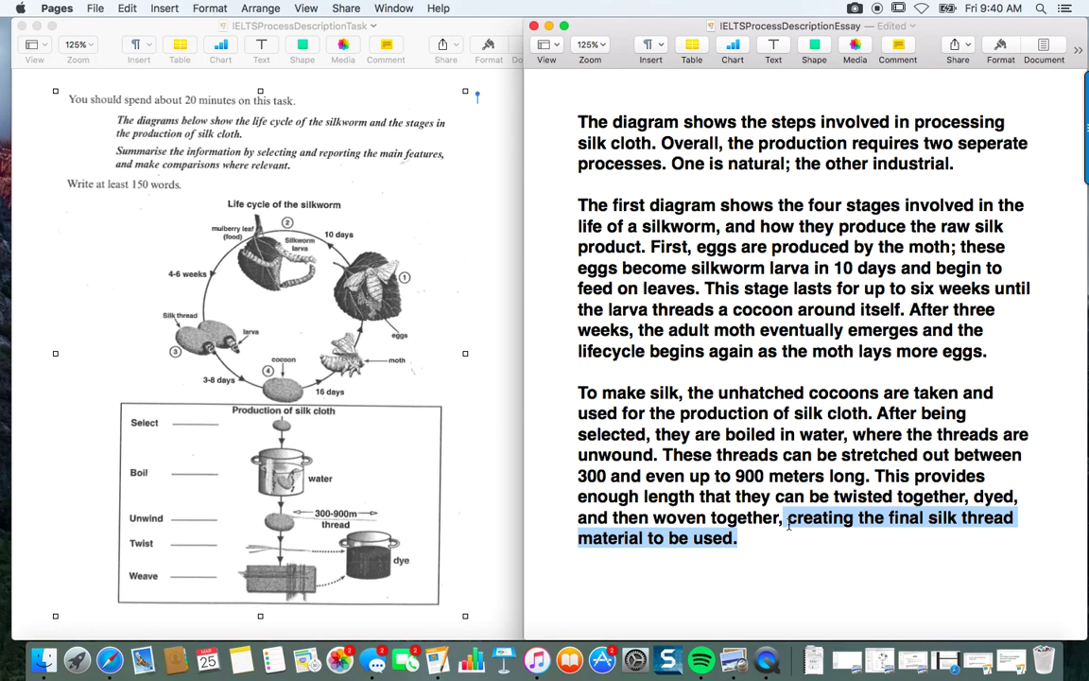
Highlight the overview sentences, the opening sentence of each body paragraph, and both body paragraphs together
scroll(775, 397, down, 1)
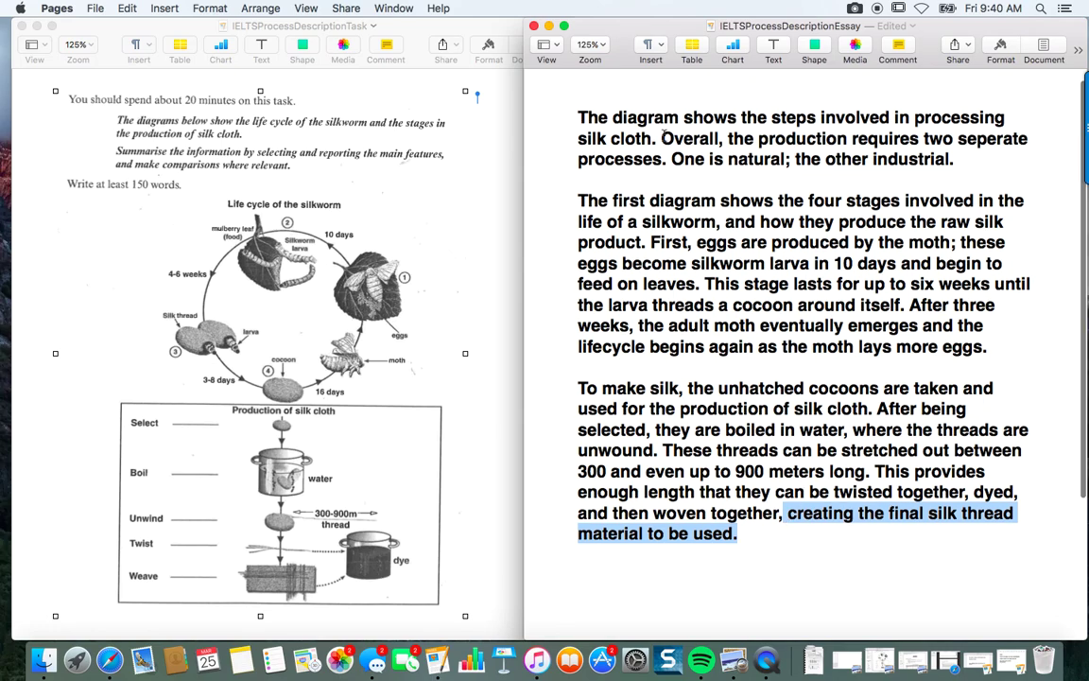
drag(661, 138, 975, 158)
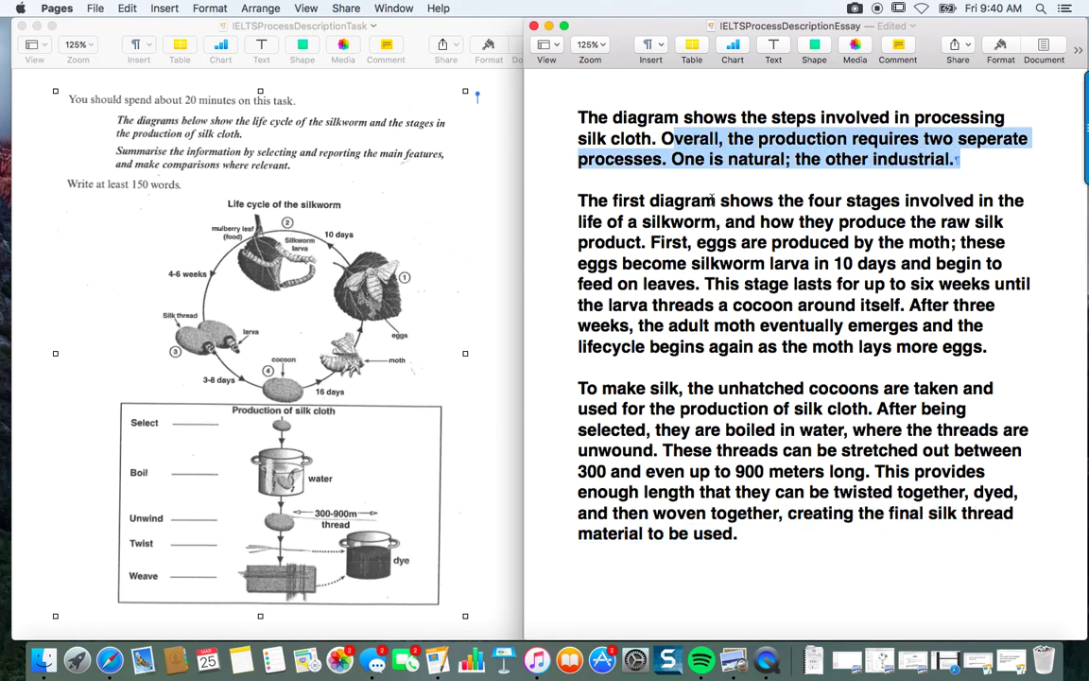
drag(577, 201, 646, 242)
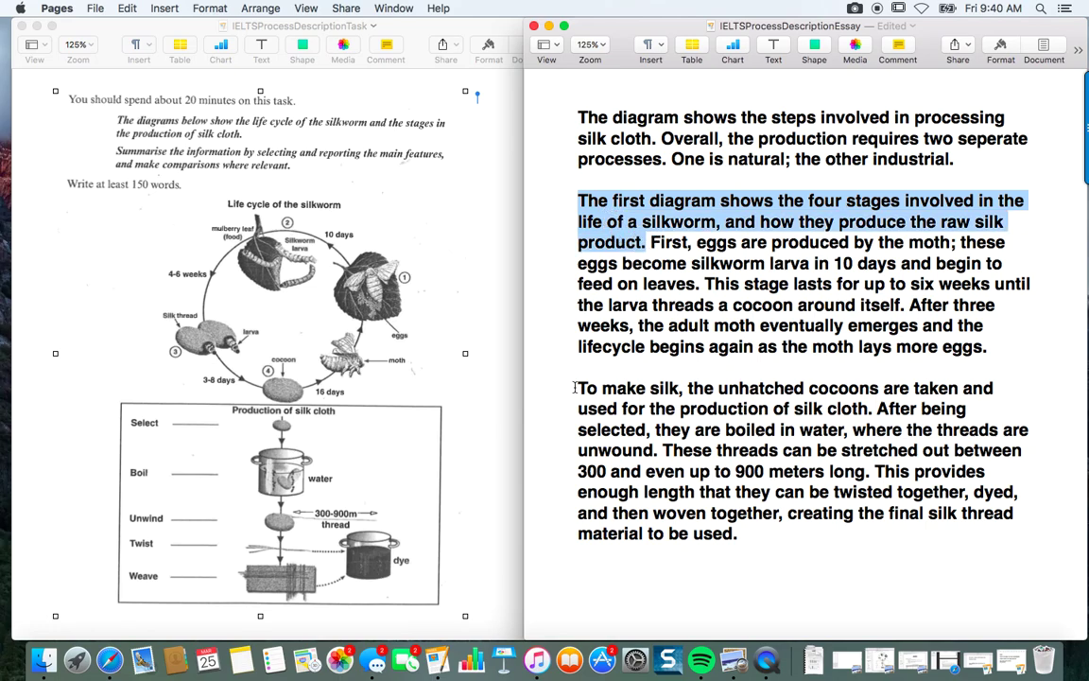
drag(573, 387, 873, 408)
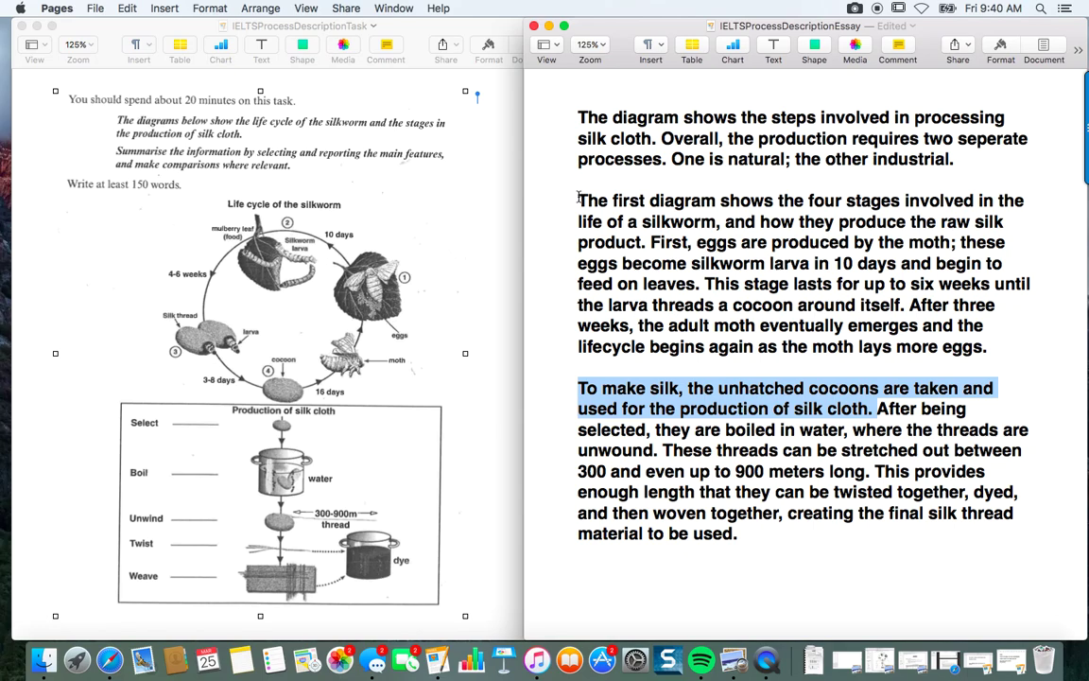
drag(578, 198, 954, 530)
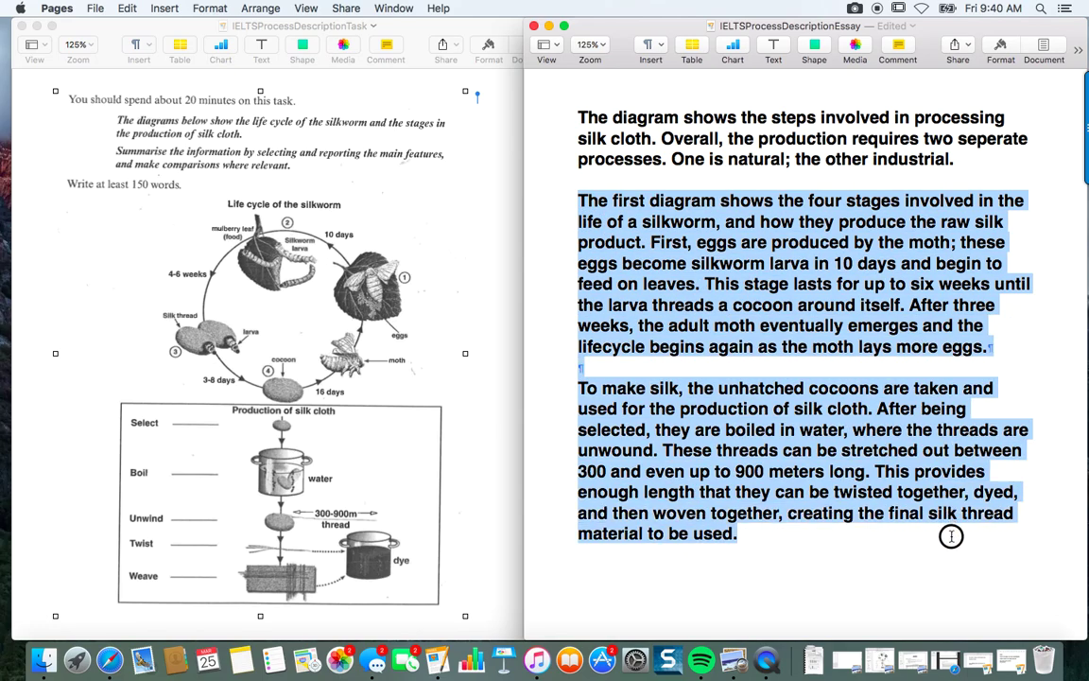
click(900, 453)
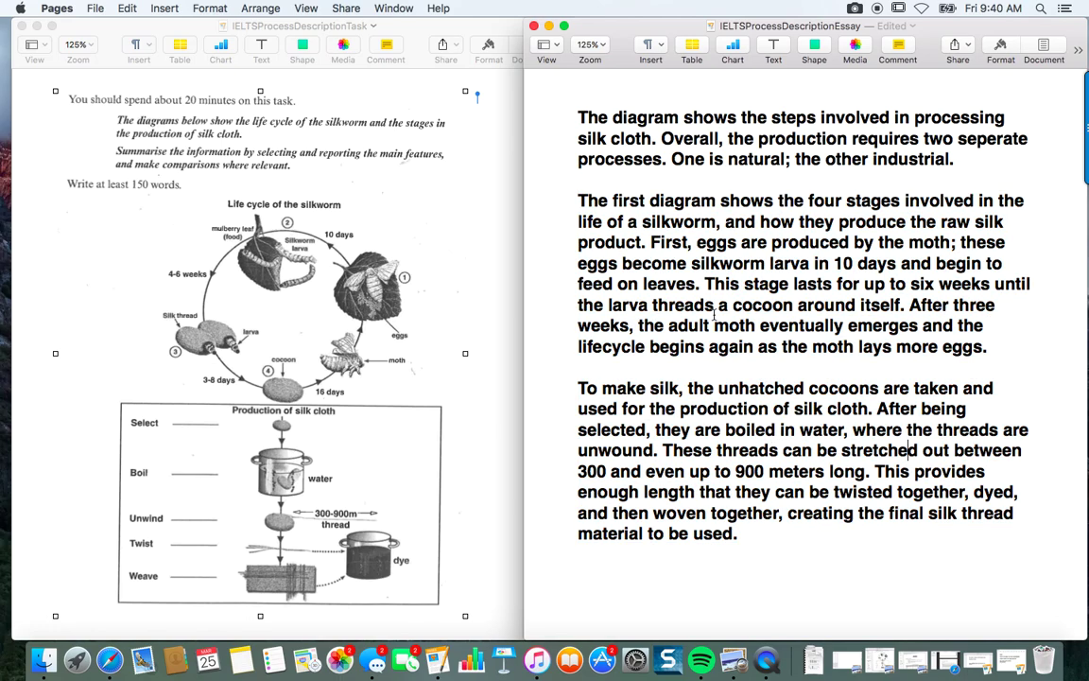
Highlight the opening sentence of the first body paragraph and bring up the "Final notes" section of the IELTSProcessDescriptionNotes document
drag(576, 198, 650, 240)
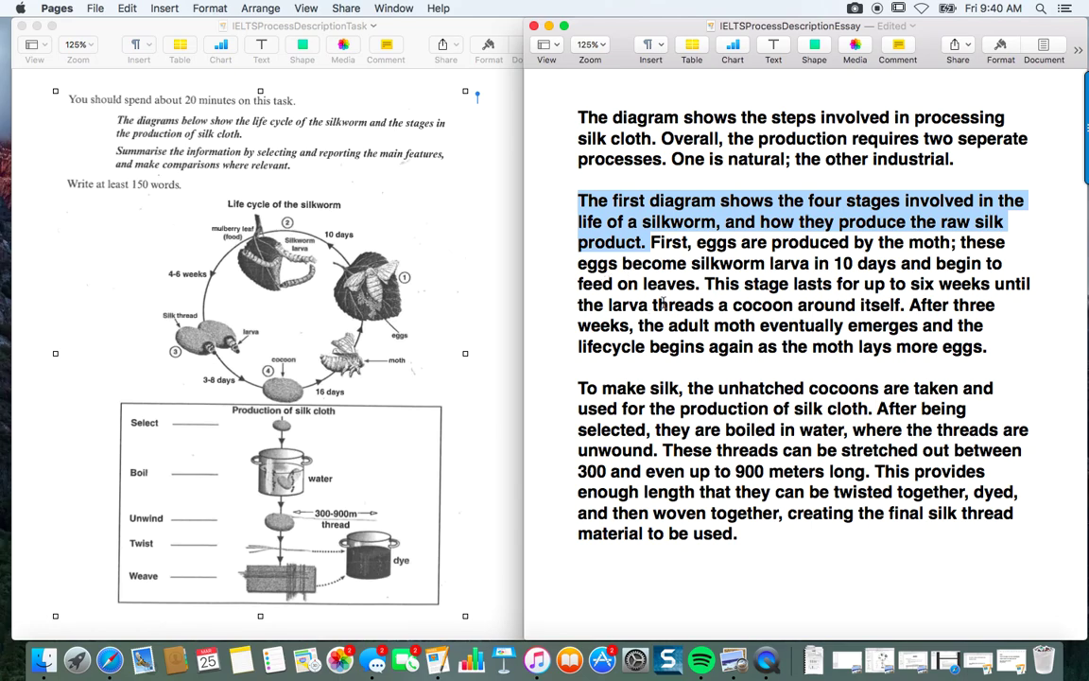
scroll(663, 302, up, 1)
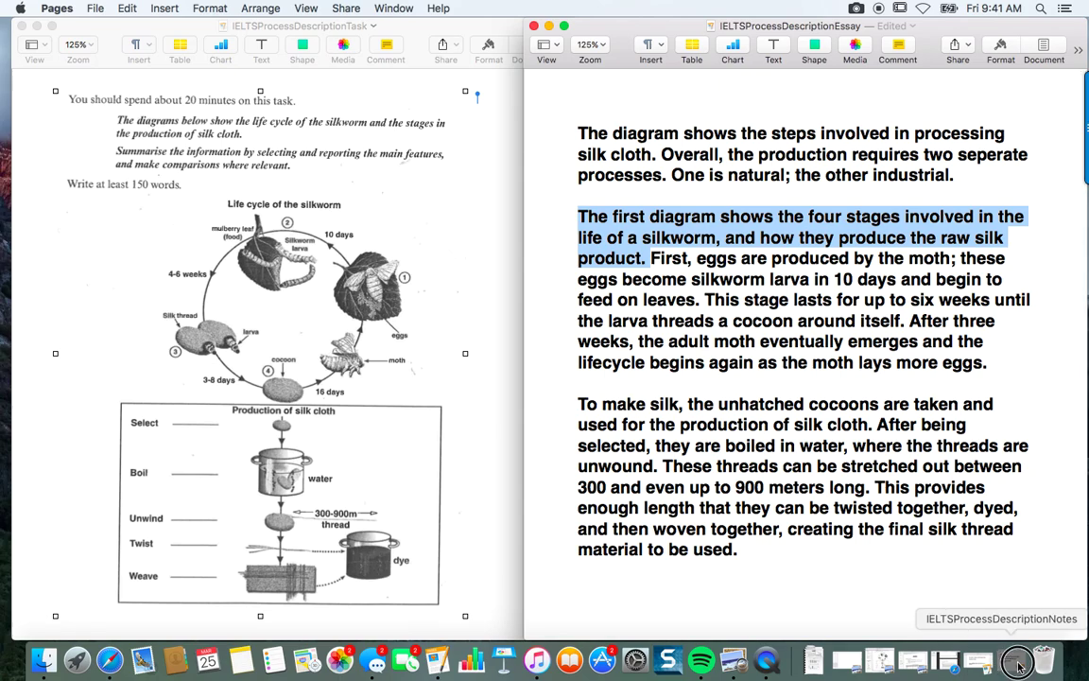
click(1018, 667)
scroll(621, 192, down, 3)
scroll(621, 192, down, 3)
scroll(621, 192, down, 3)
scroll(632, 152, up, 1)
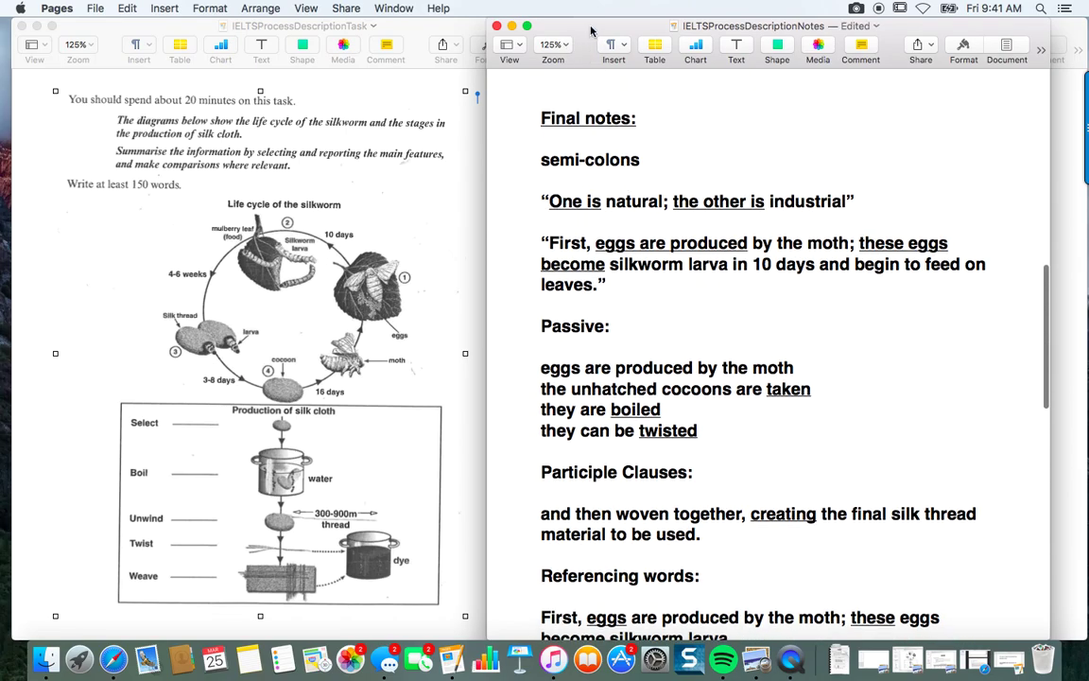
Highlight the "semi-colons" heading and the subject-verb pairs "One is" and "the other is" in the first example
drag(537, 161, 643, 161)
scroll(567, 197, down, 1)
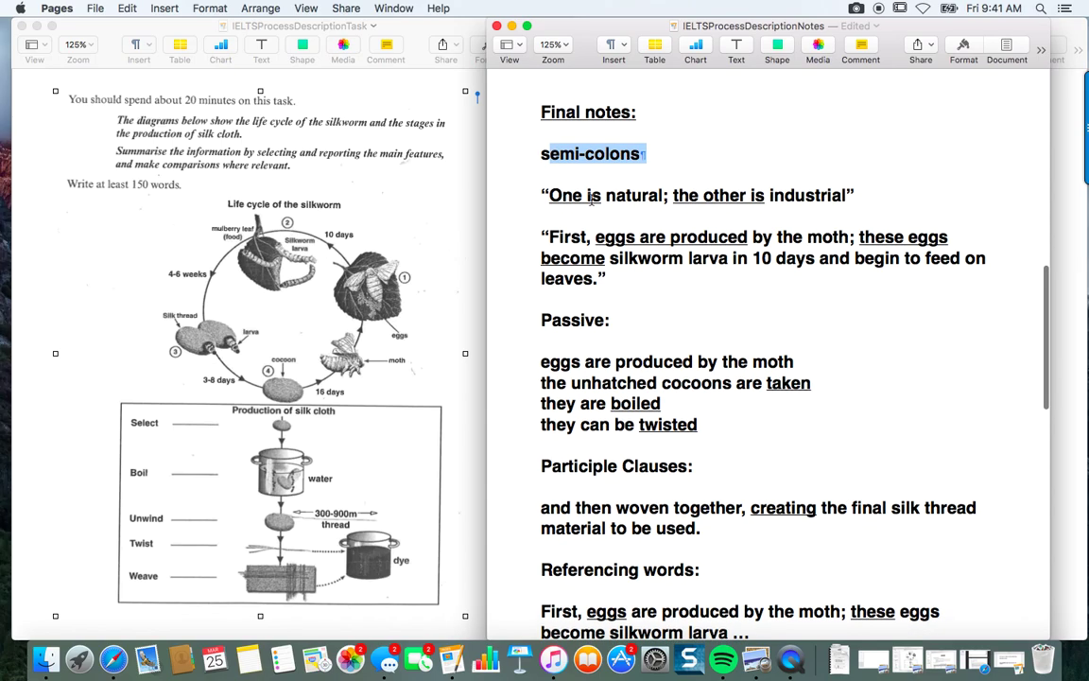
drag(550, 189, 604, 188)
click(664, 188)
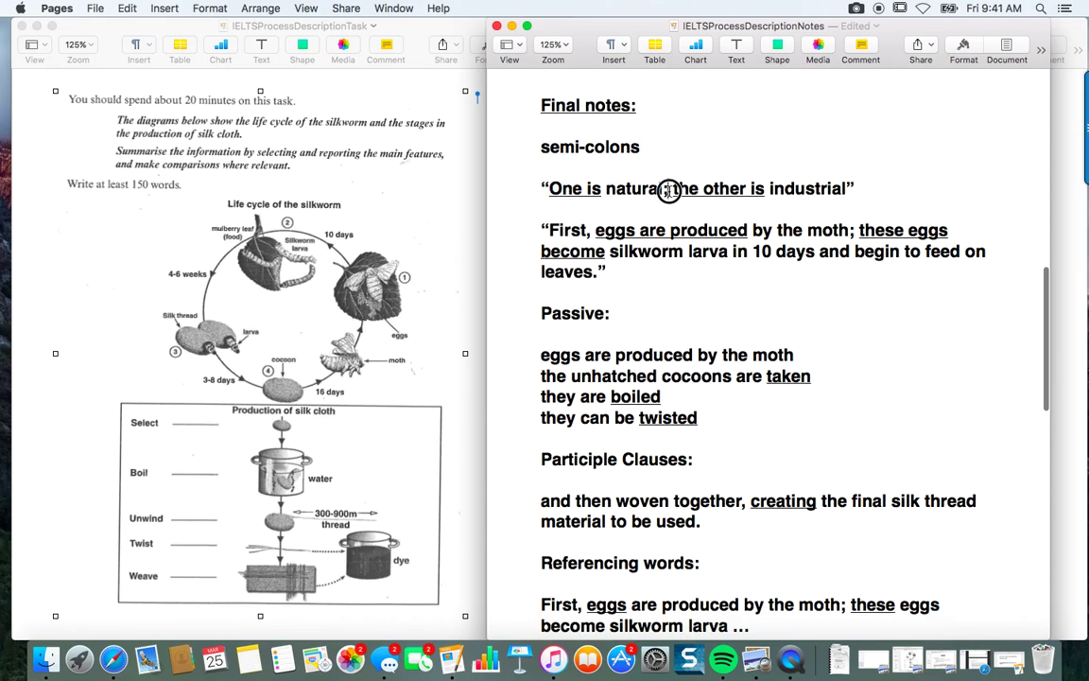
drag(673, 189, 762, 188)
key(super+u)
click(603, 188)
Highlight the clauses "One is natural" and "the other is industrial", followed by the semicolon that joins them
drag(662, 188, 547, 186)
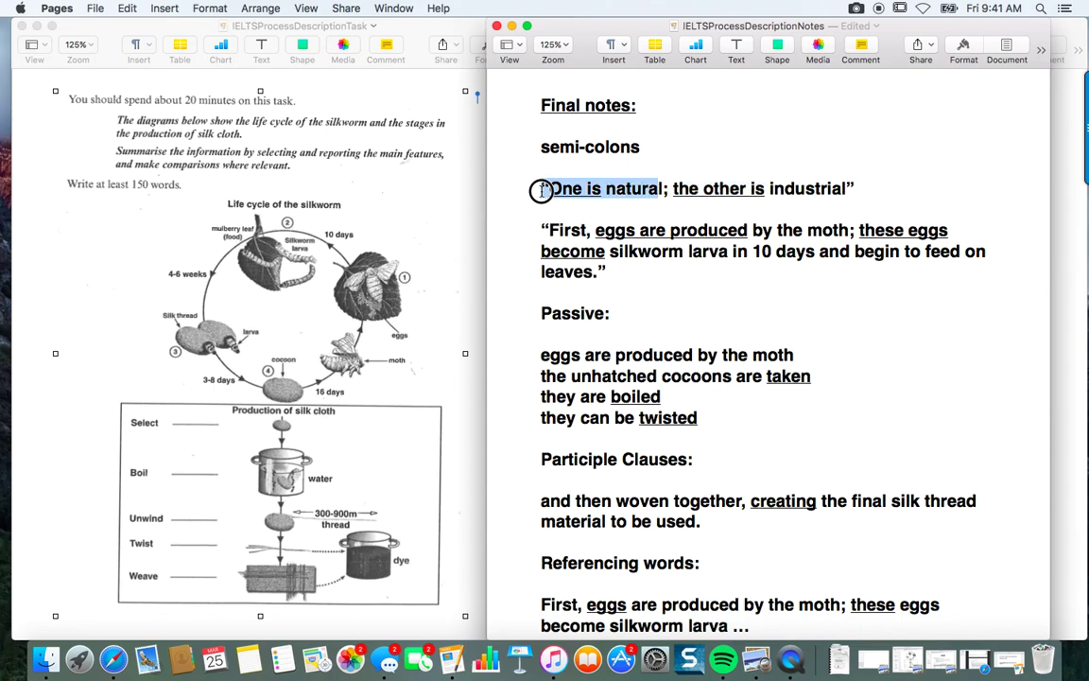
click(685, 189)
drag(685, 189, 844, 188)
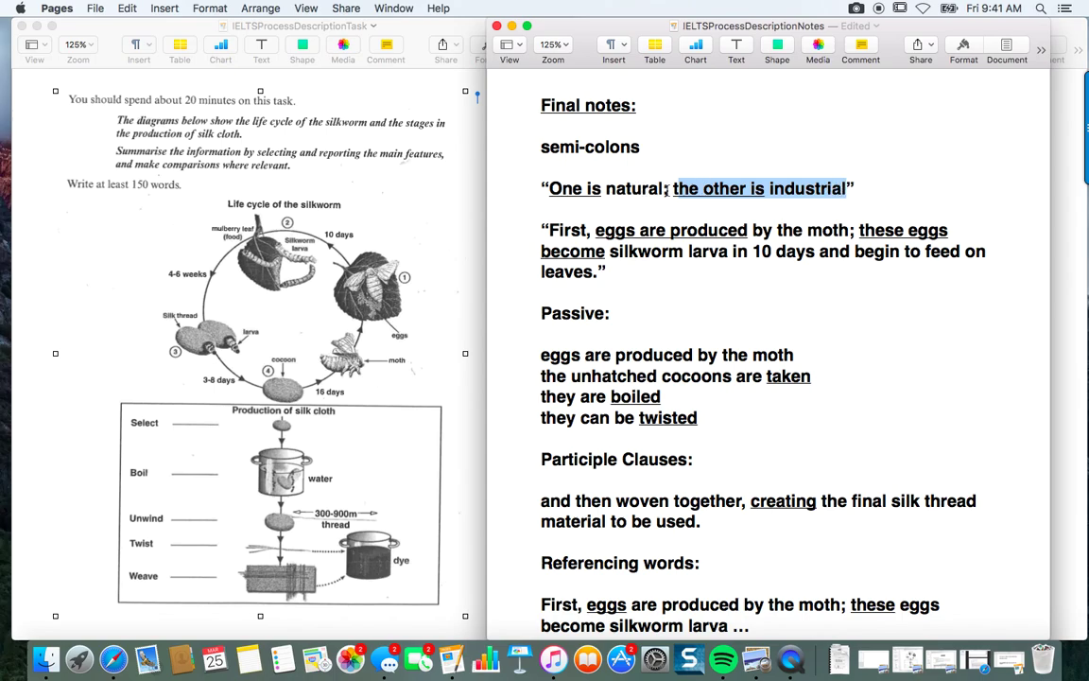
double_click(665, 189)
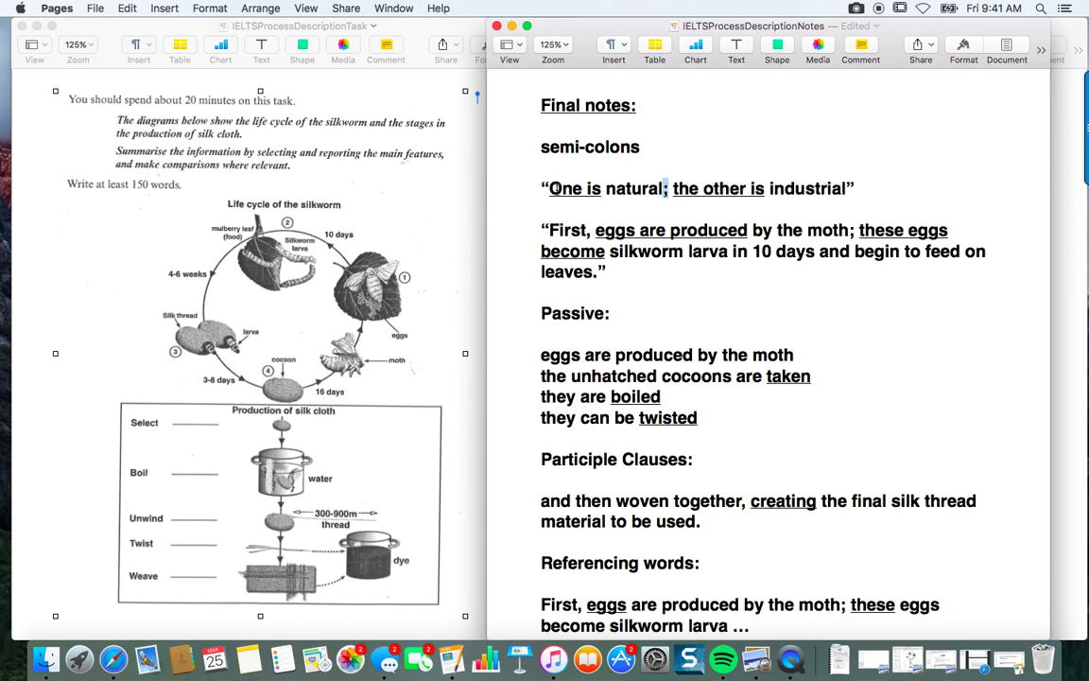
Highlight "One is" and the joining semicolon in the first semicolon example, leaving the text deselected
drag(549, 188, 601, 187)
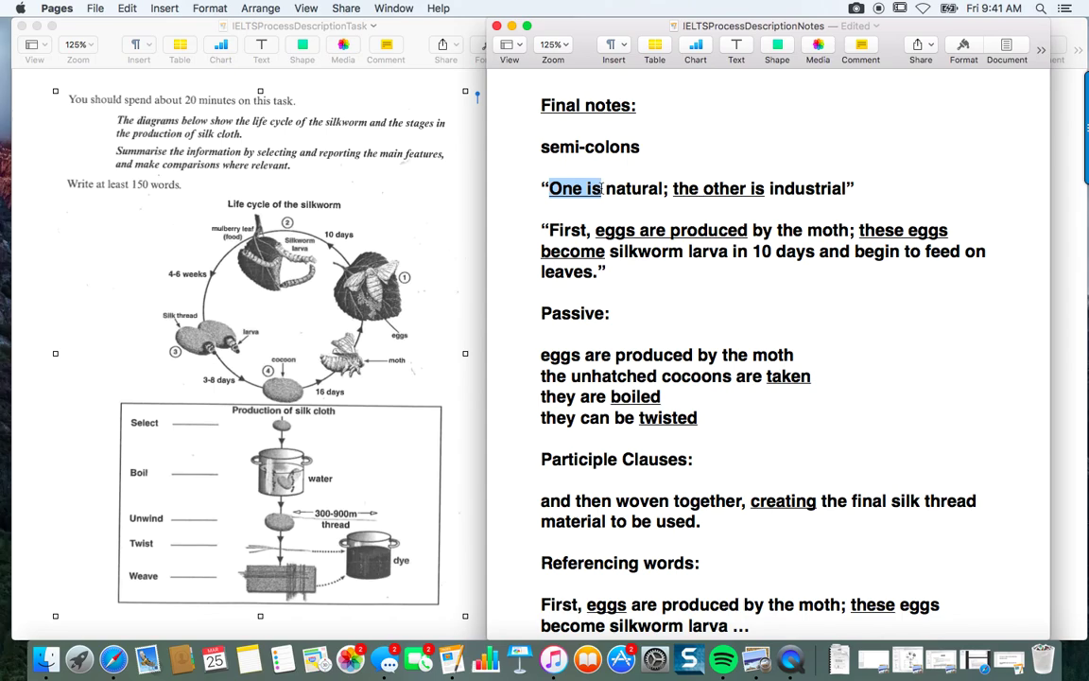
scroll(661, 192, down, 1)
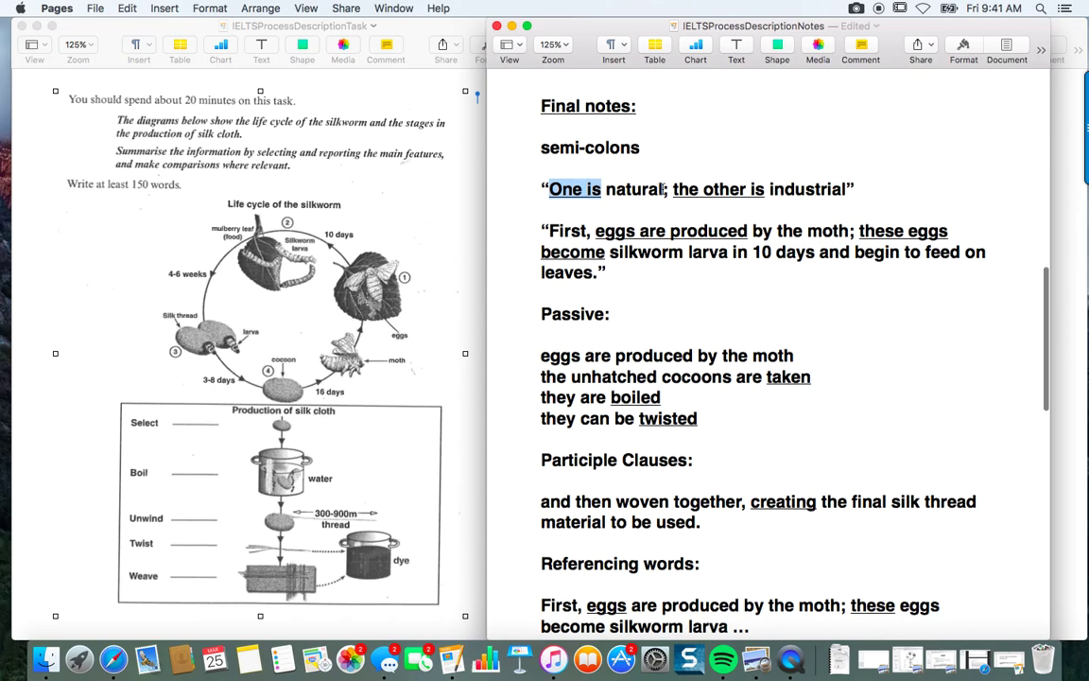
scroll(666, 189, down, 1)
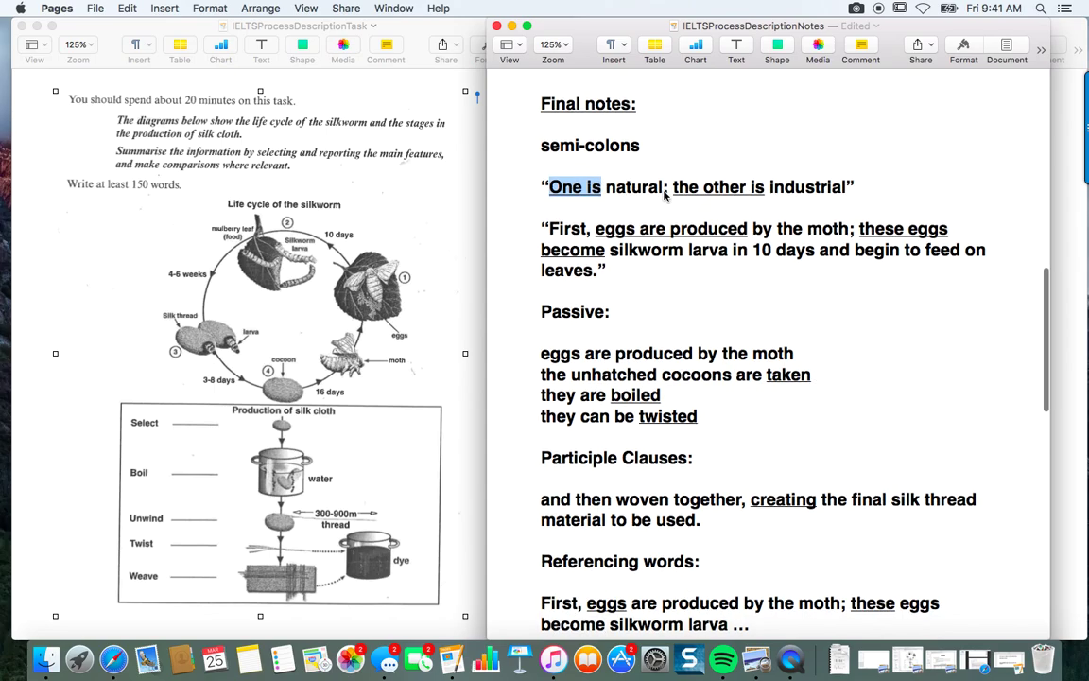
double_click(665, 188)
scroll(667, 189, up, 1)
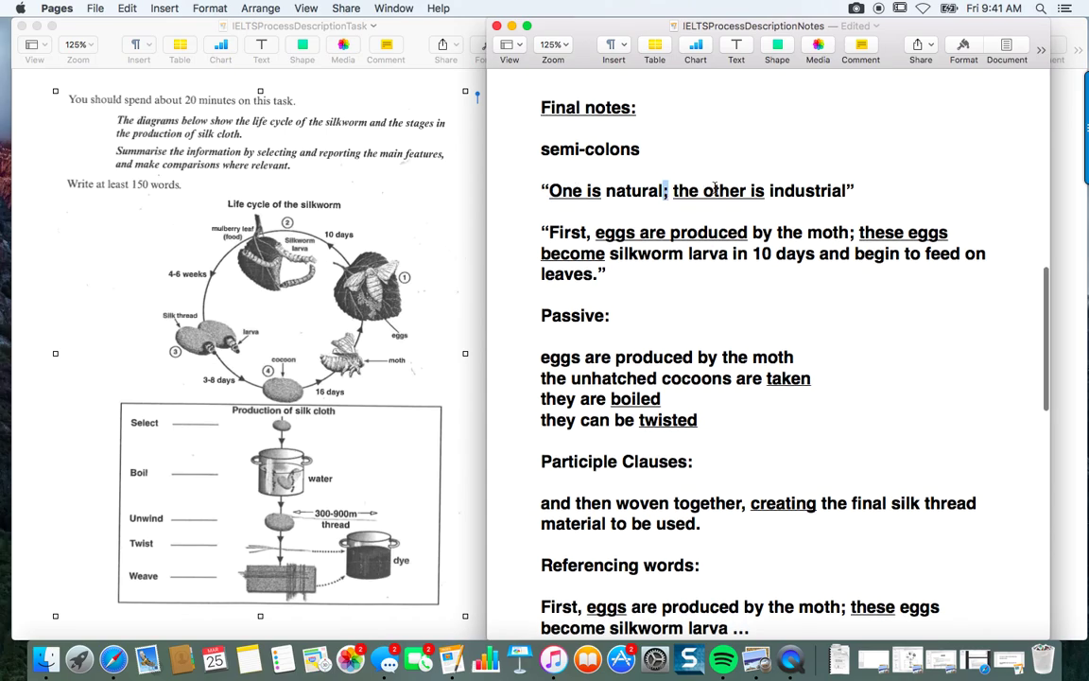
click(765, 204)
scroll(766, 199, down, 1)
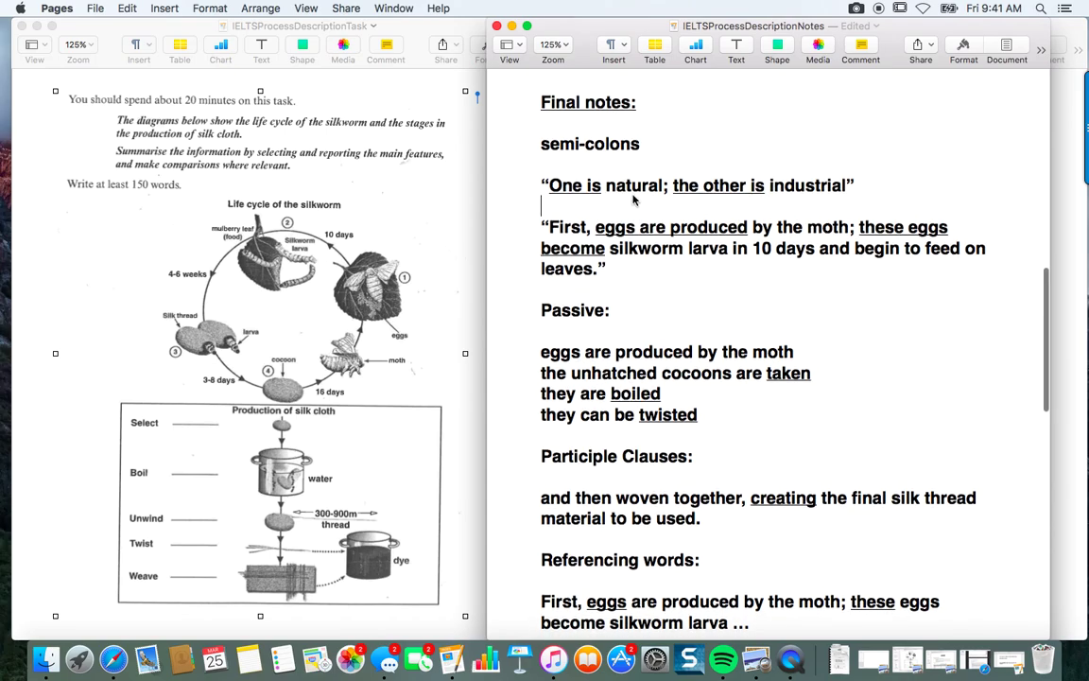
Highlight "One is" and "the other is" again, and point out the semicolon between the two clauses
drag(548, 182, 592, 187)
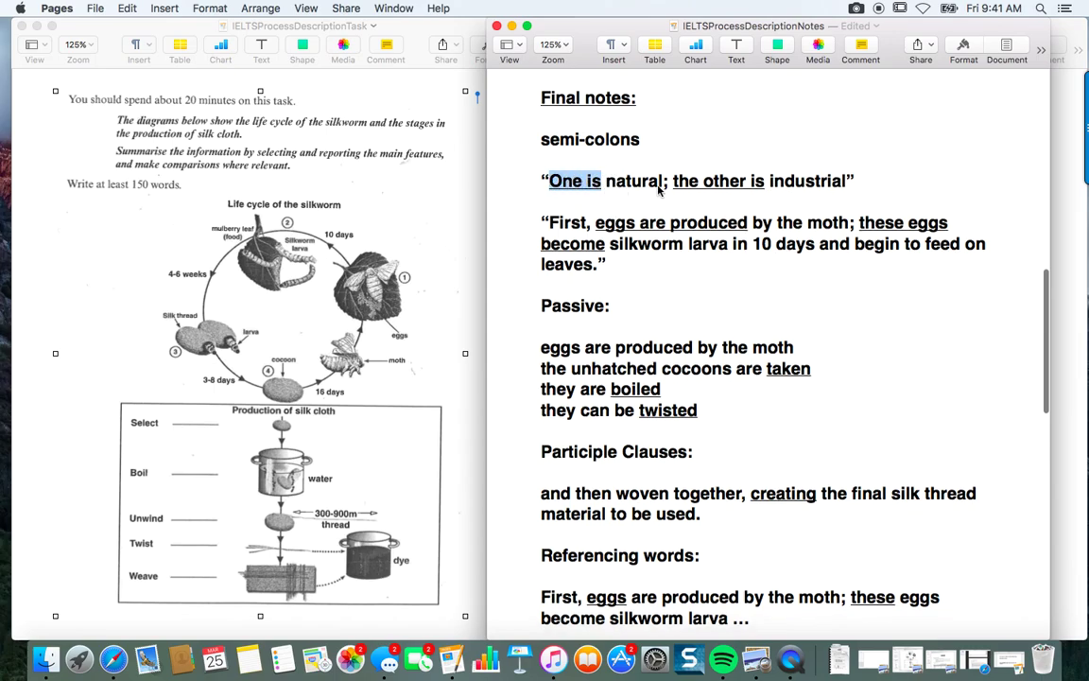
drag(673, 182, 759, 186)
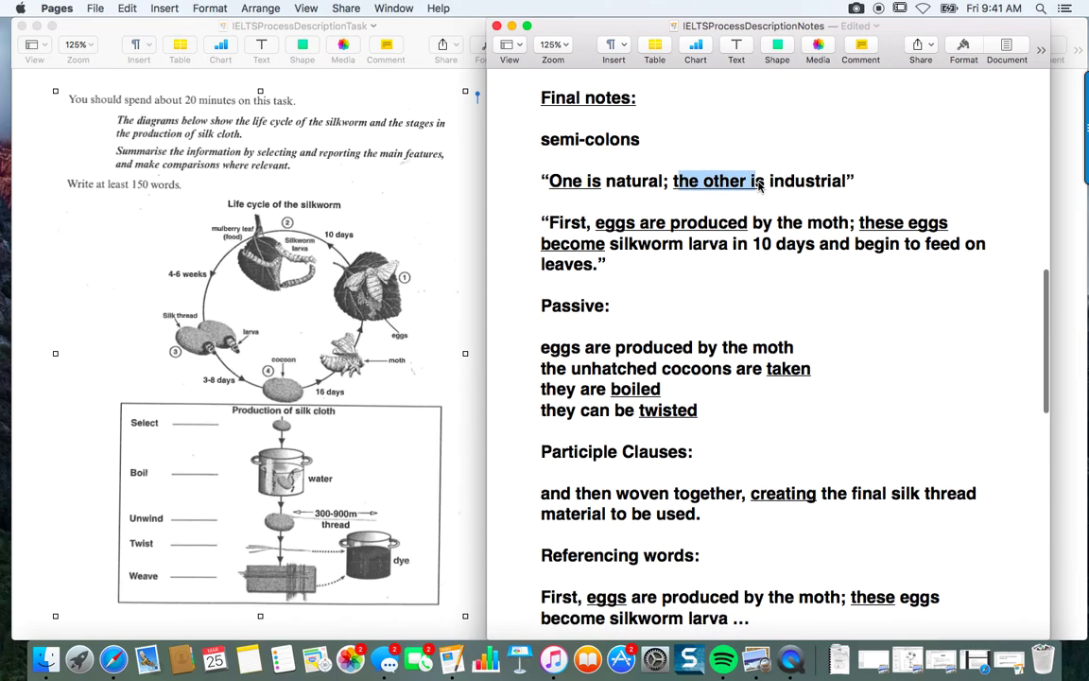
click(669, 179)
scroll(668, 180, down, 1)
double_click(666, 179)
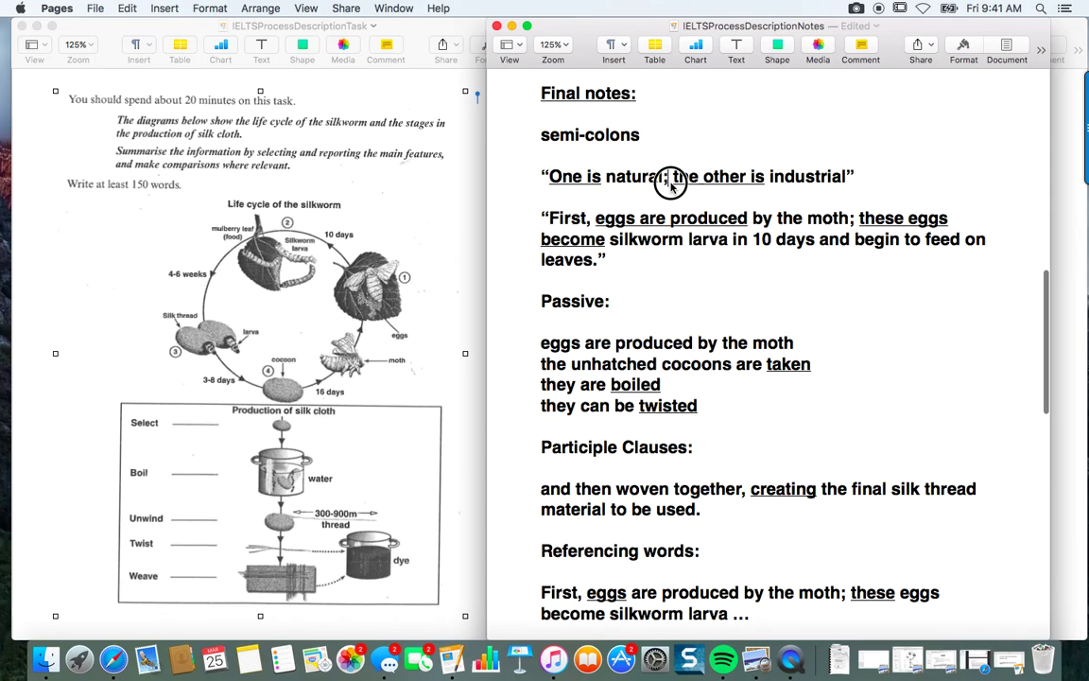
Highlight the semicolon after "moth", the first clause of the second example, and its subject and verb "eggs are produced"
double_click(851, 218)
scroll(850, 218, up, 1)
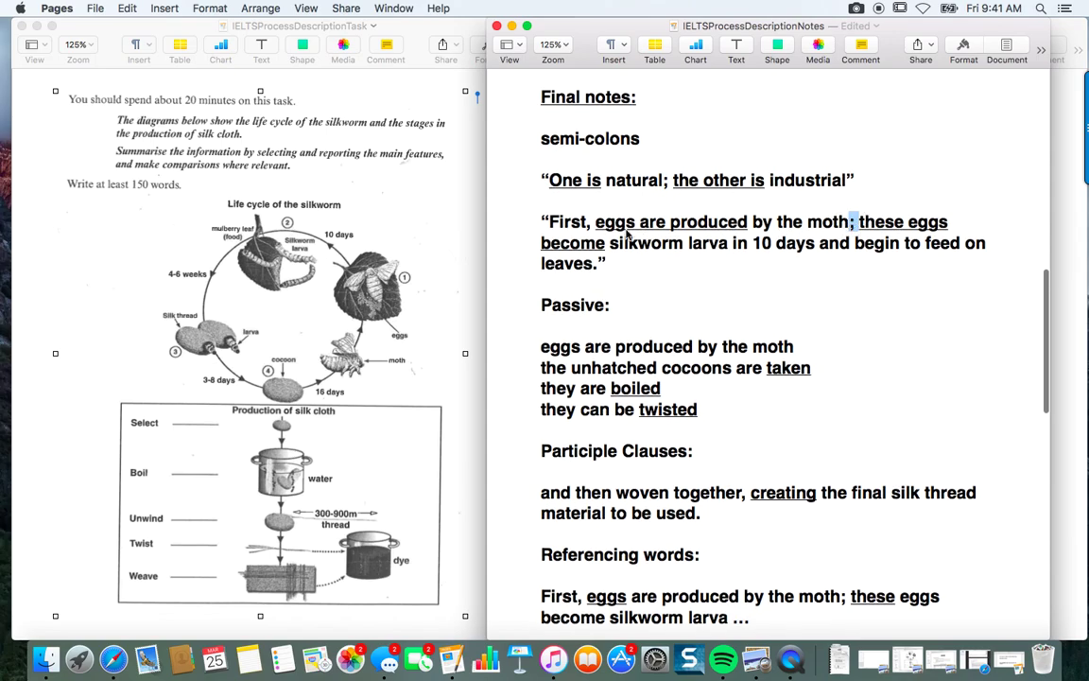
click(549, 220)
scroll(549, 219, down, 1)
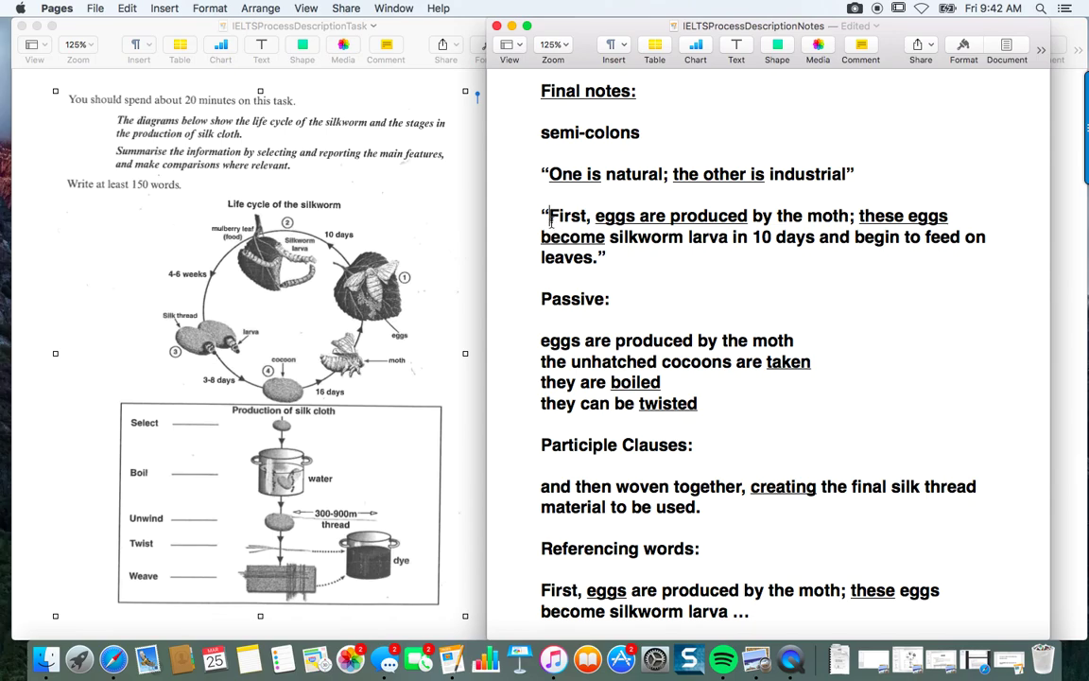
drag(550, 218, 850, 217)
drag(595, 217, 747, 217)
key(super+u)
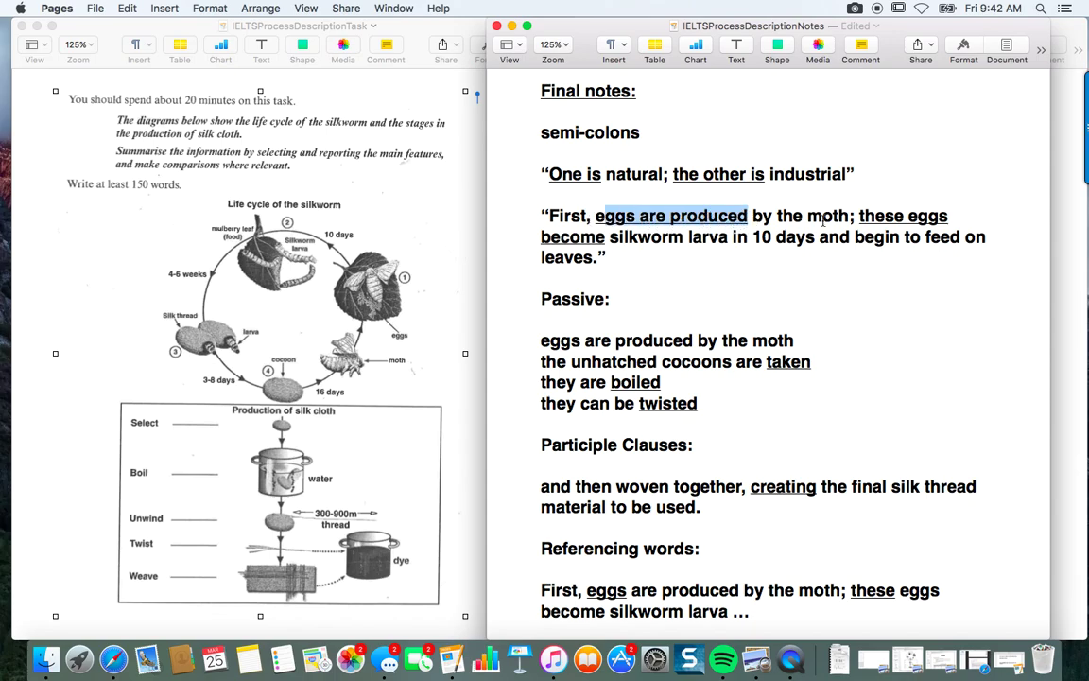
Point out the semicolon in the second example, and highlight the clause starting "these eggs become" and its verb "become"
click(841, 217)
text(;)
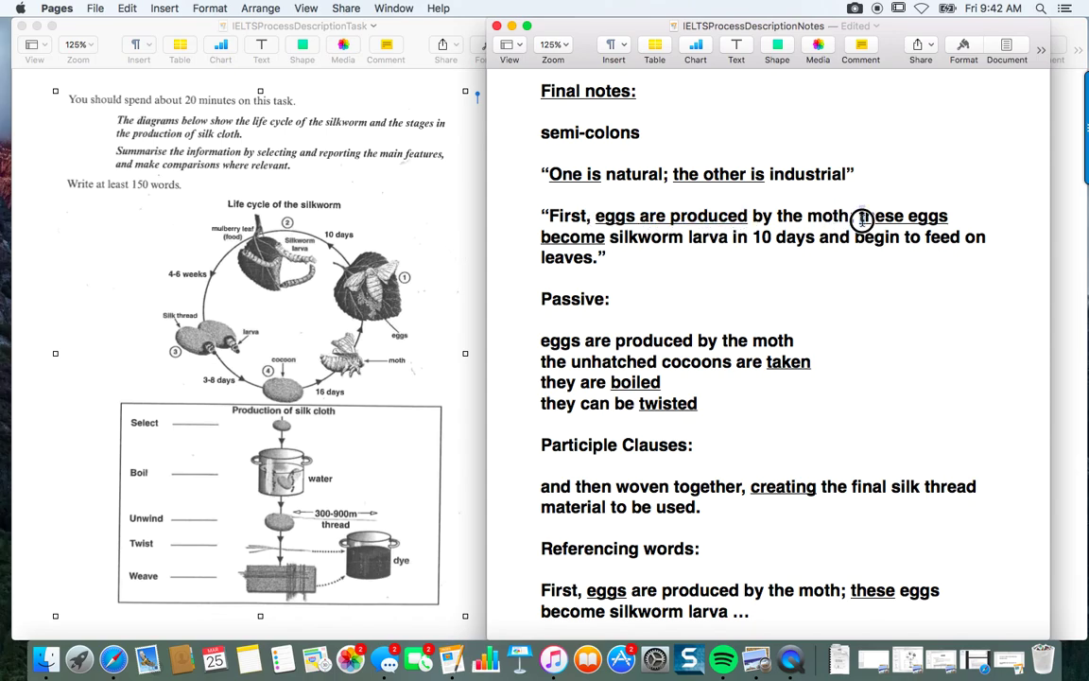
drag(858, 217, 752, 237)
double_click(578, 235)
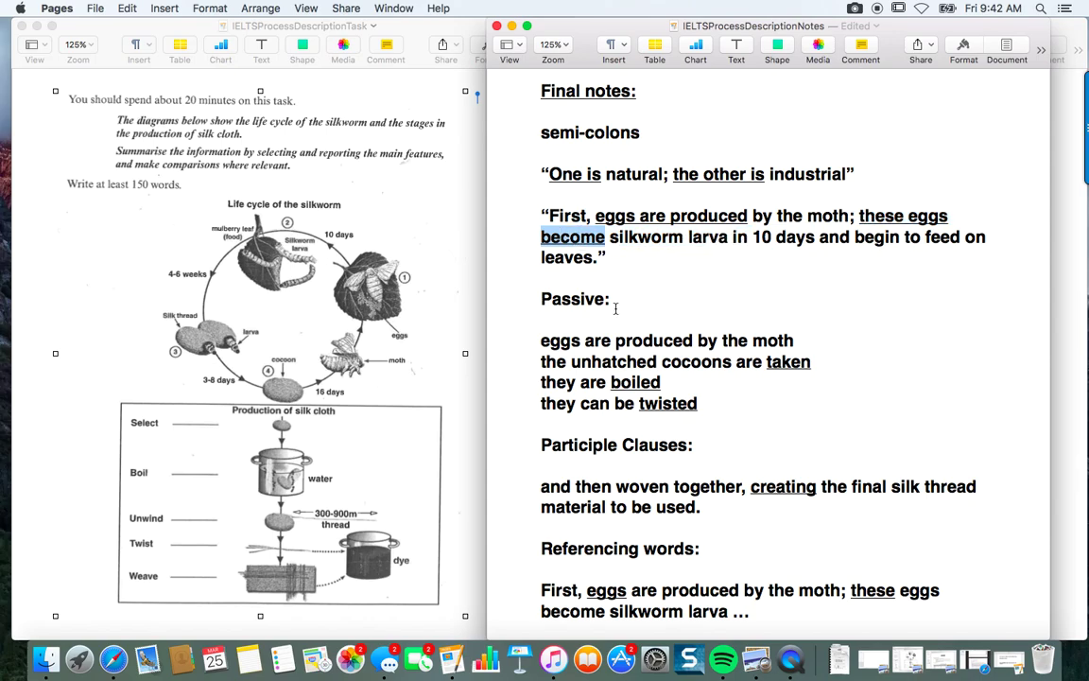
Highlight the "Passive" heading and the passive verbs "are produced", "are taken", "are boiled" and "can be twisted" in its examples
double_click(566, 298)
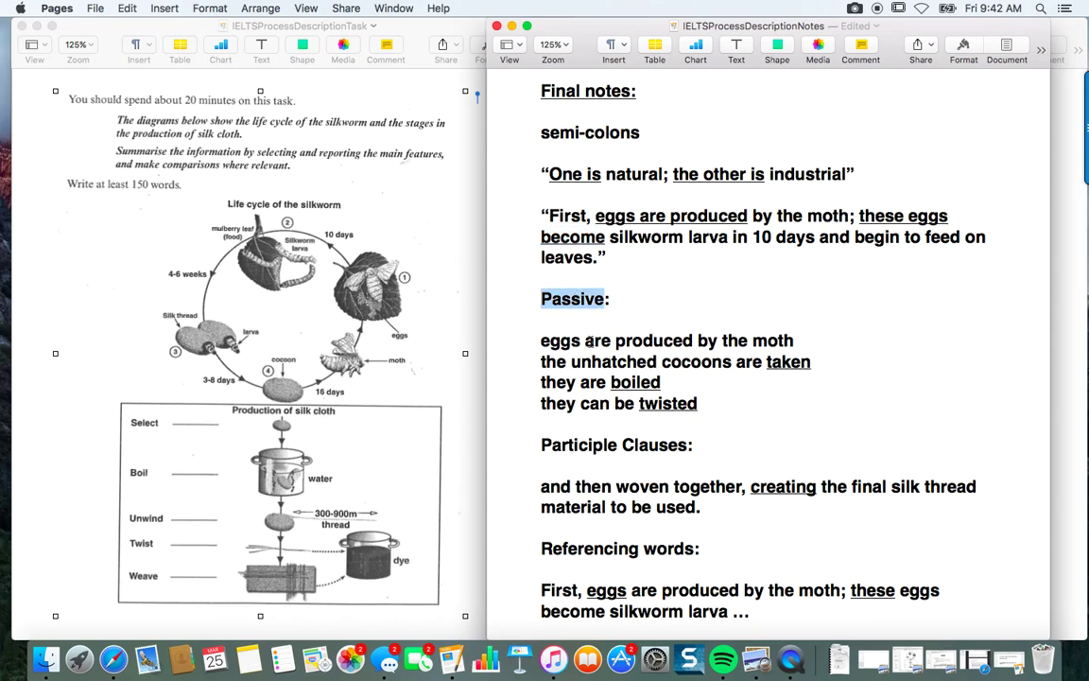
double_click(593, 341)
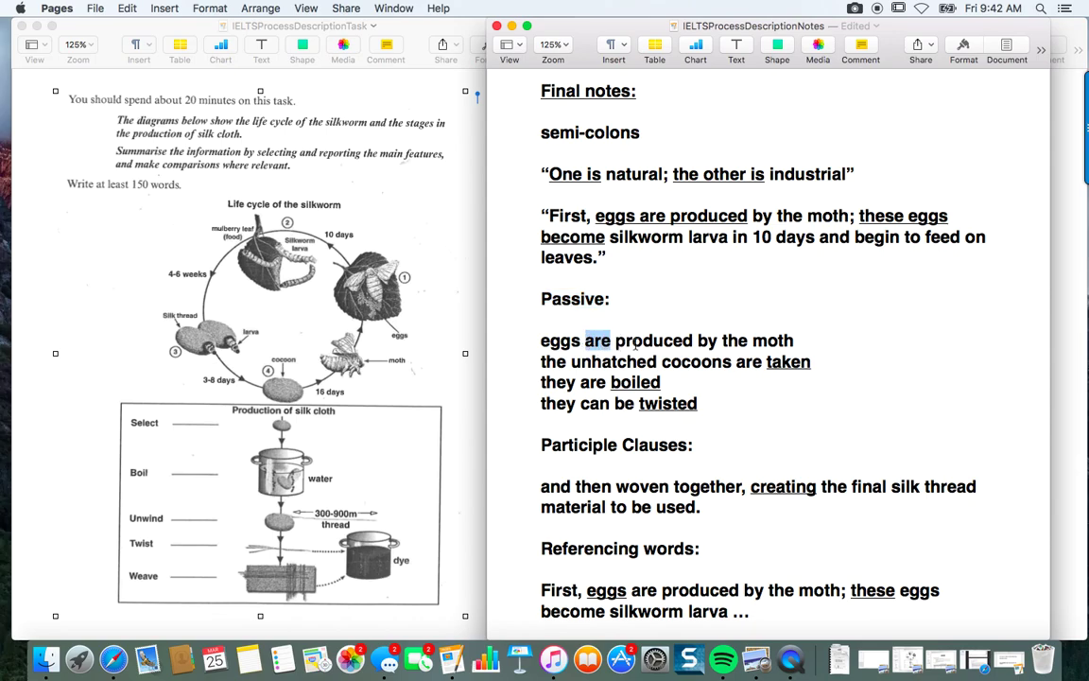
double_click(635, 341)
drag(584, 341, 694, 341)
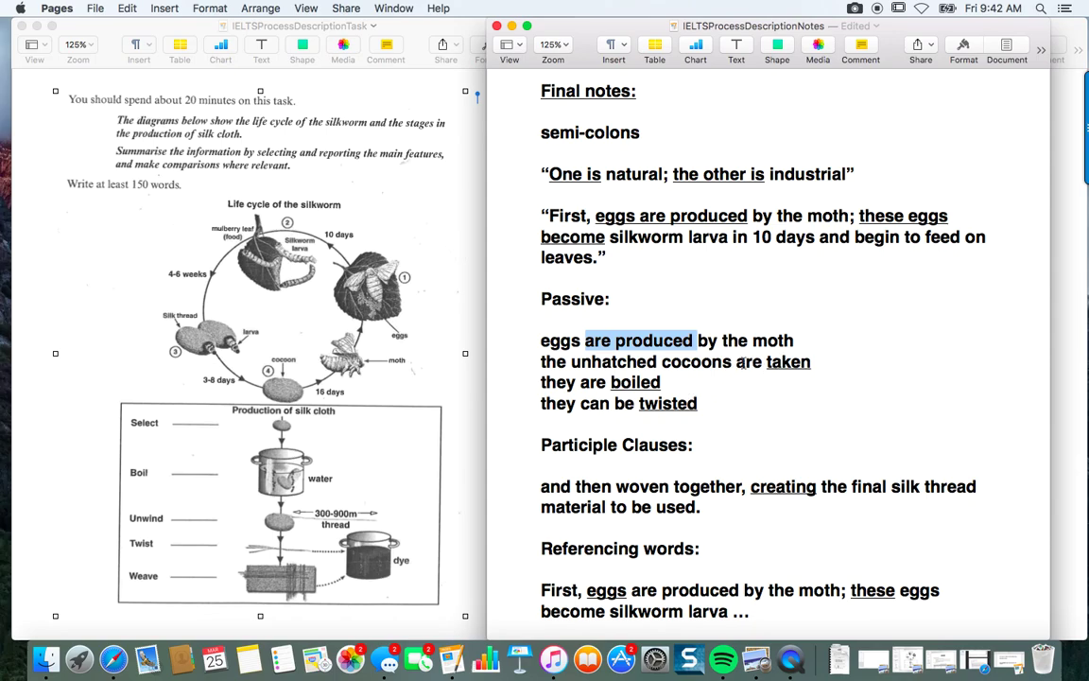
drag(746, 362, 819, 365)
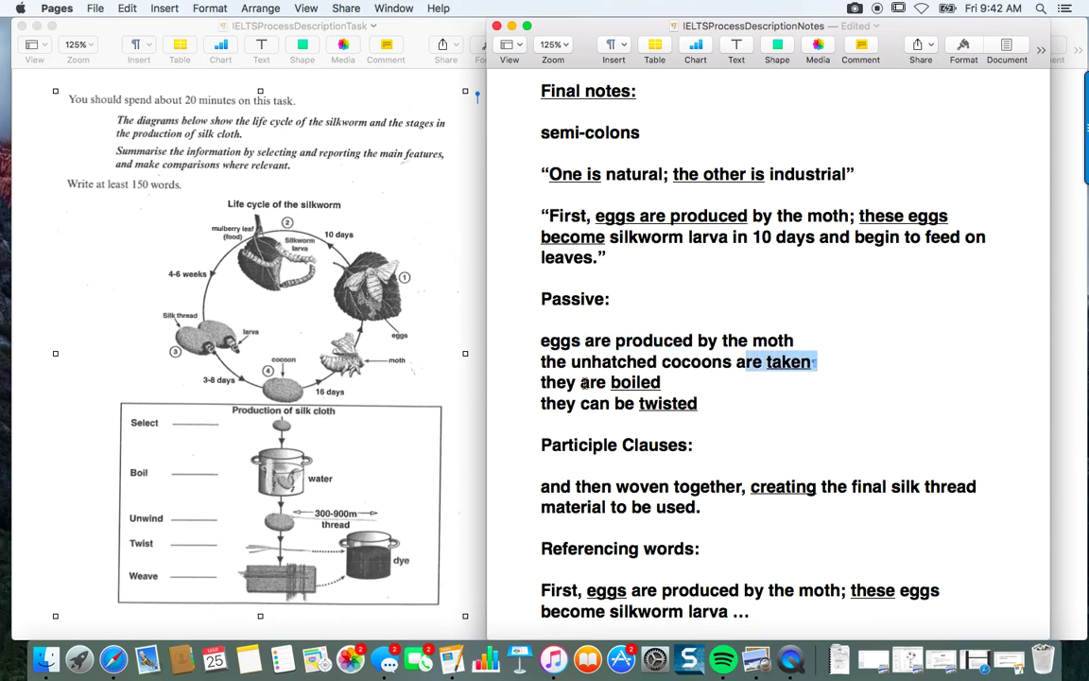
drag(580, 382, 660, 389)
drag(579, 404, 695, 421)
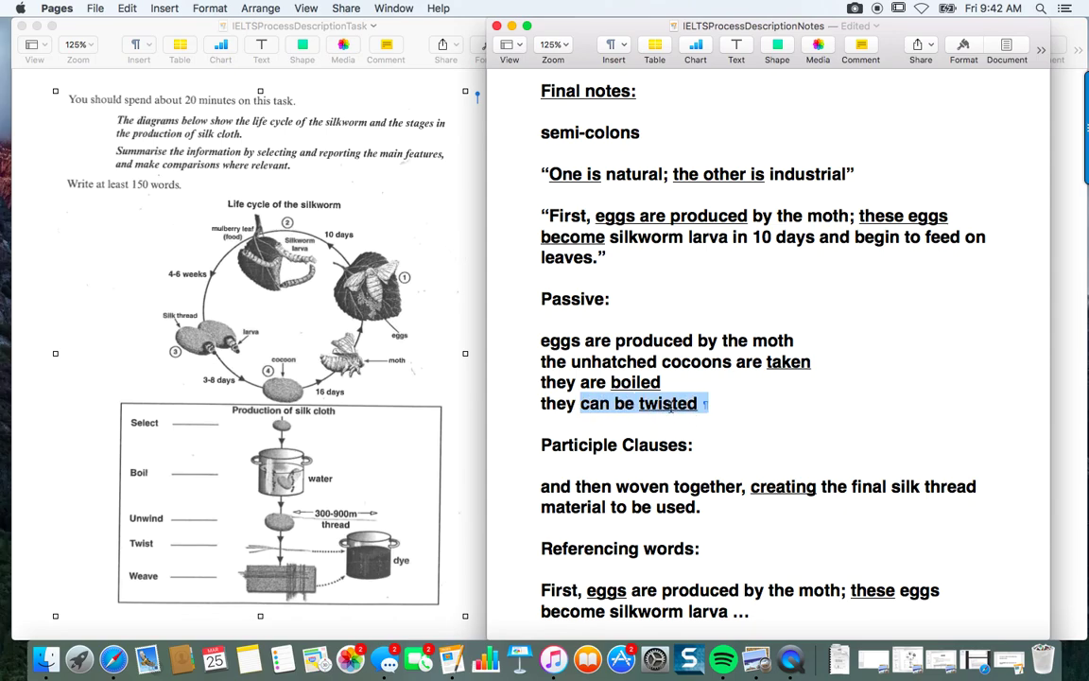
Highlight the past participles "taken", "boiled" and "twisted" individually in the passive examples
click(663, 383)
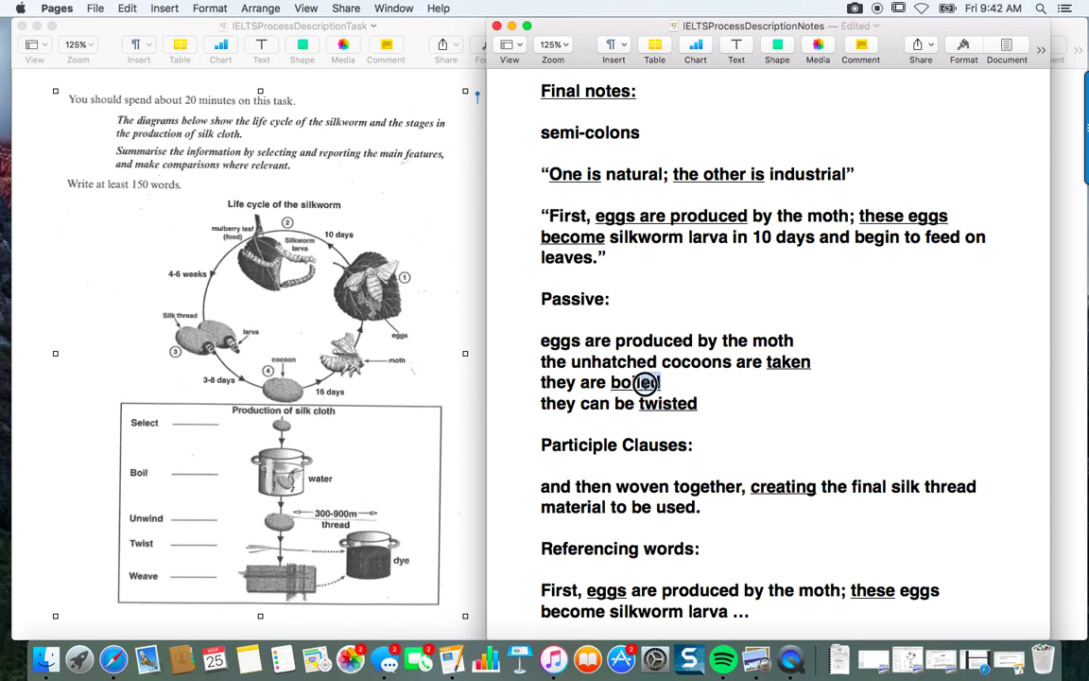
drag(639, 383, 675, 403)
key(super+u)
click(802, 361)
double_click(802, 361)
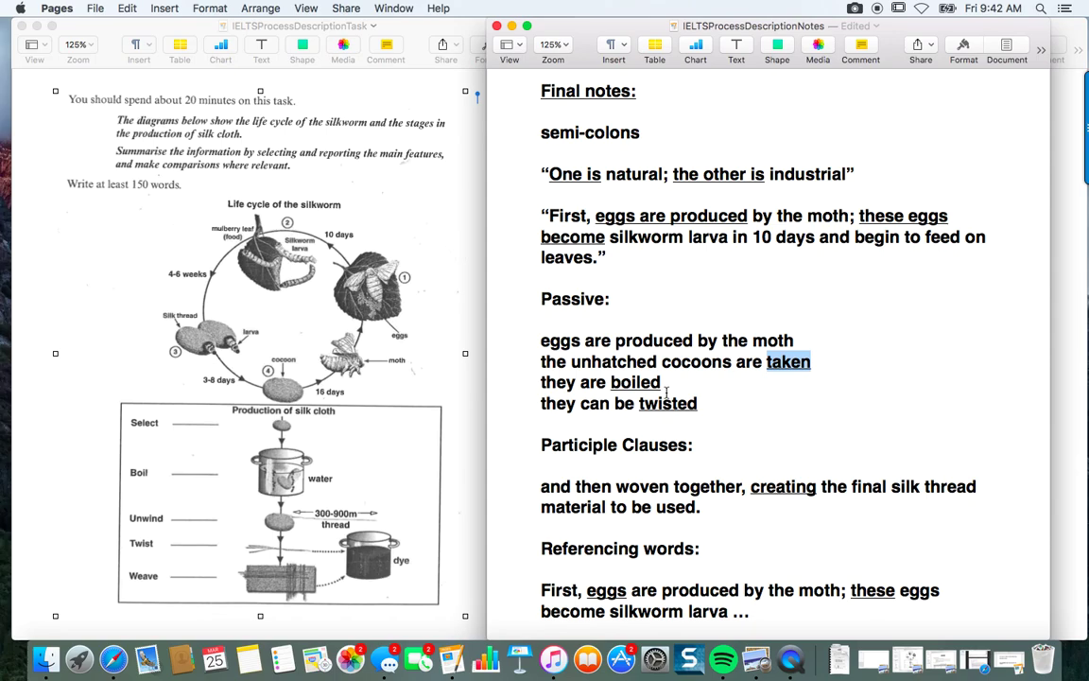
double_click(637, 383)
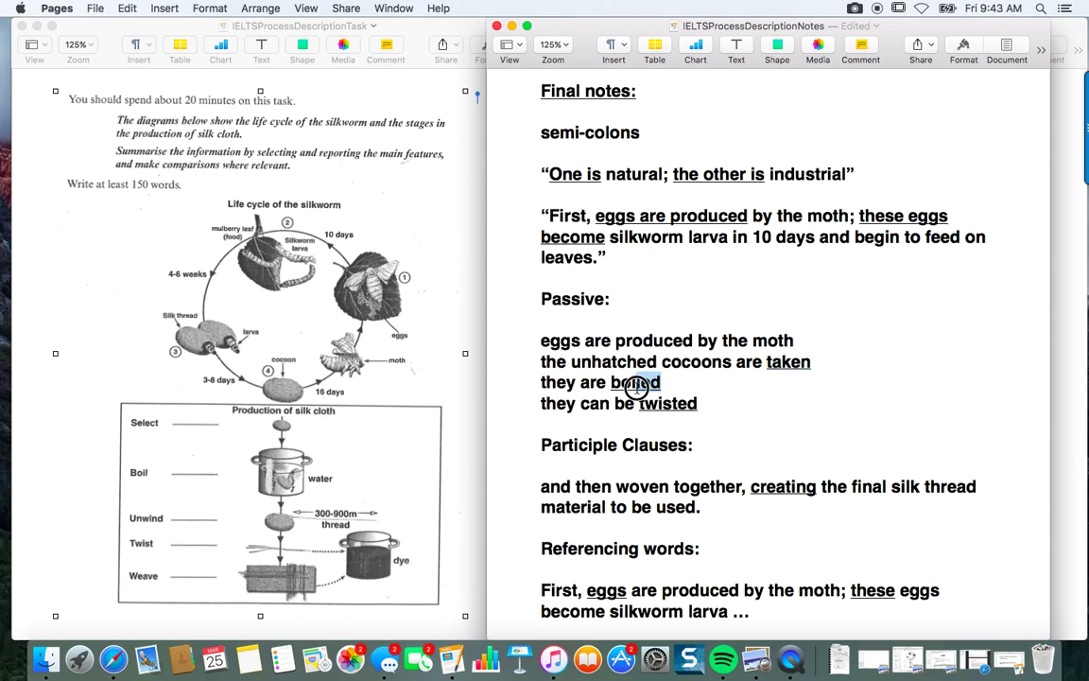
click(703, 408)
double_click(659, 403)
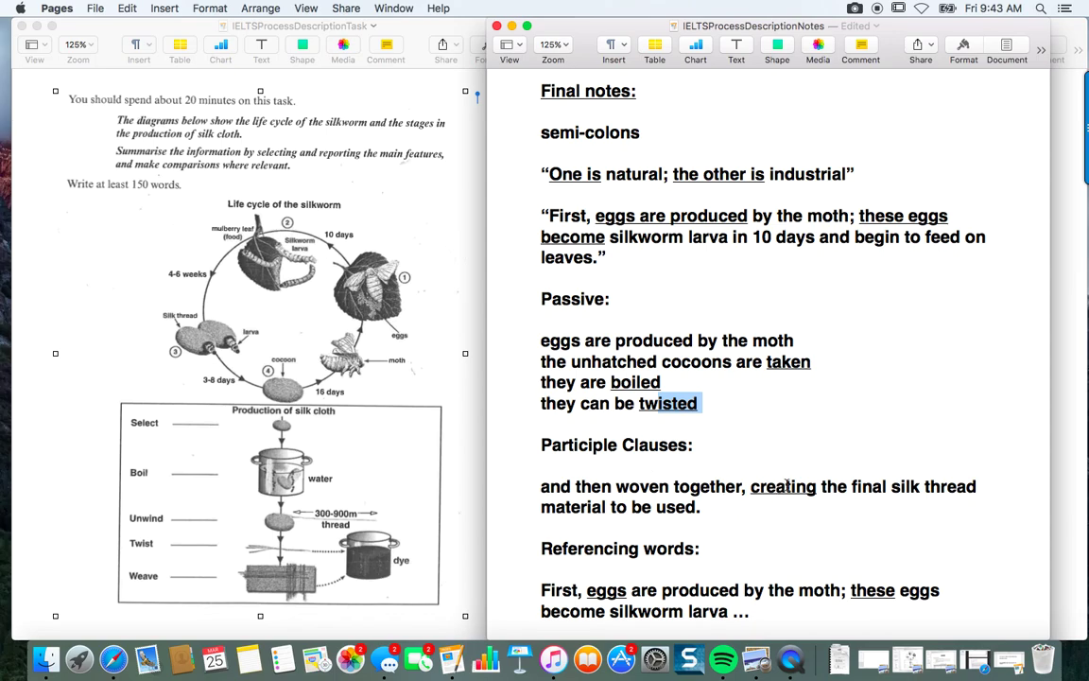
Highlight the "Participle Clauses" heading, the participle "creating", and the full clause "creating the final silk thread material to be used."
drag(551, 449, 697, 451)
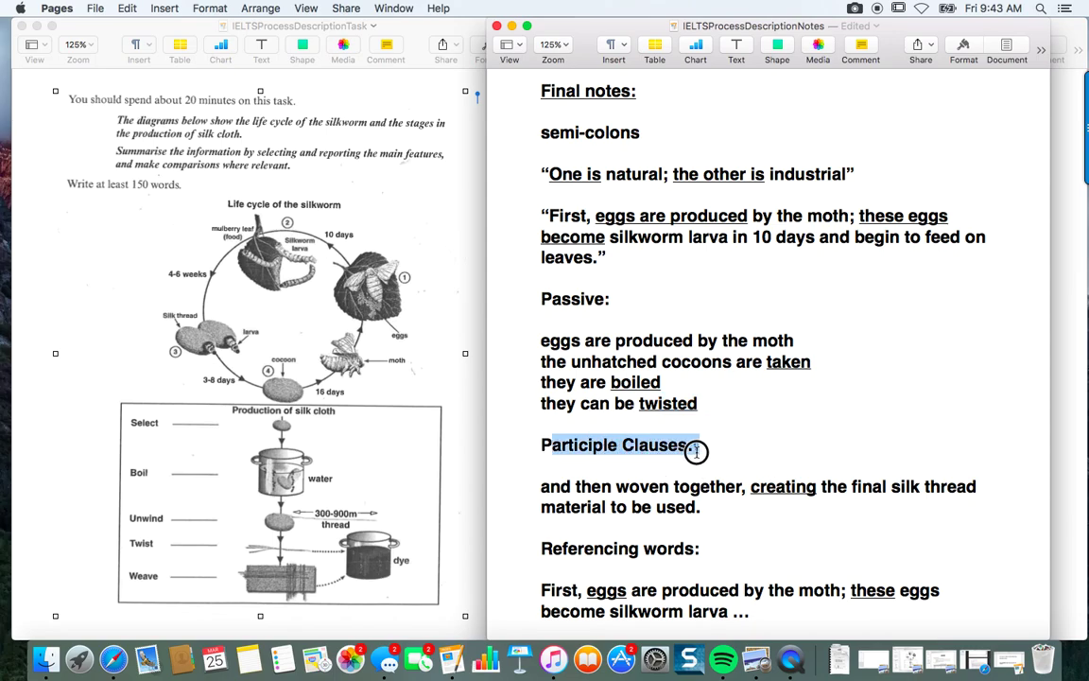
scroll(792, 485, down, 1)
double_click(785, 482)
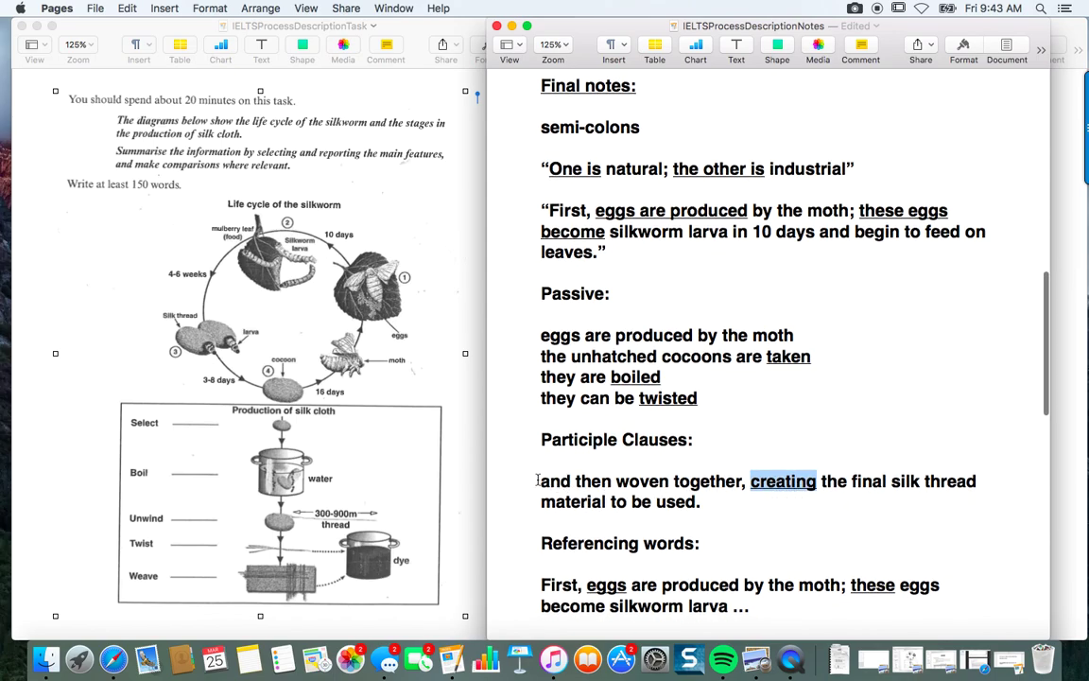
scroll(688, 482, down, 1)
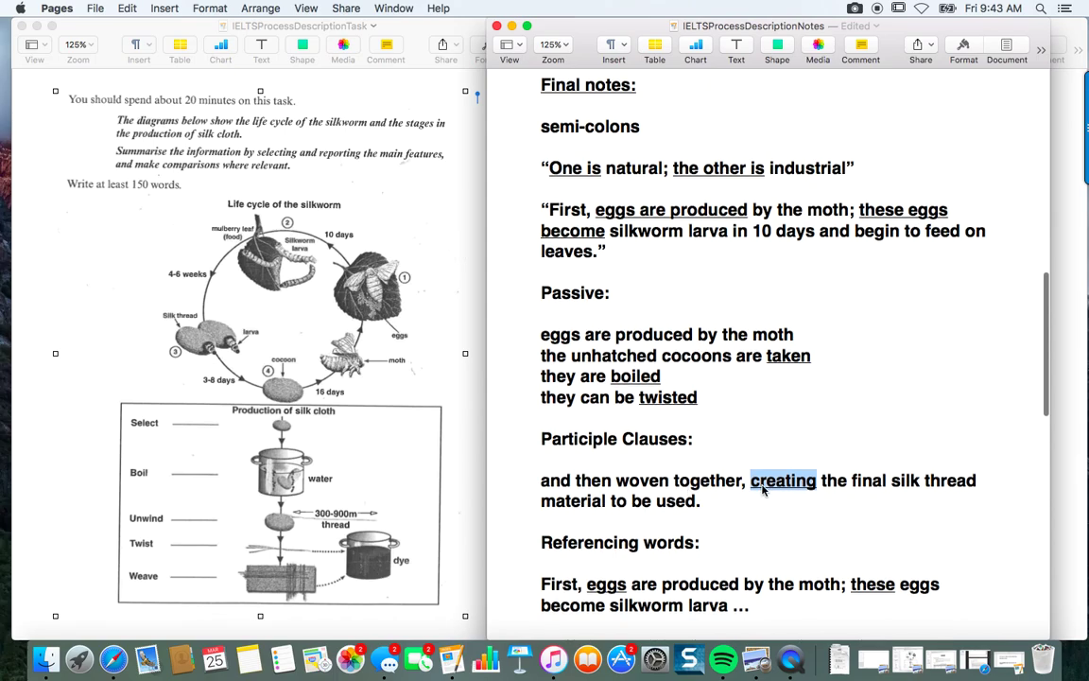
click(760, 480)
double_click(761, 480)
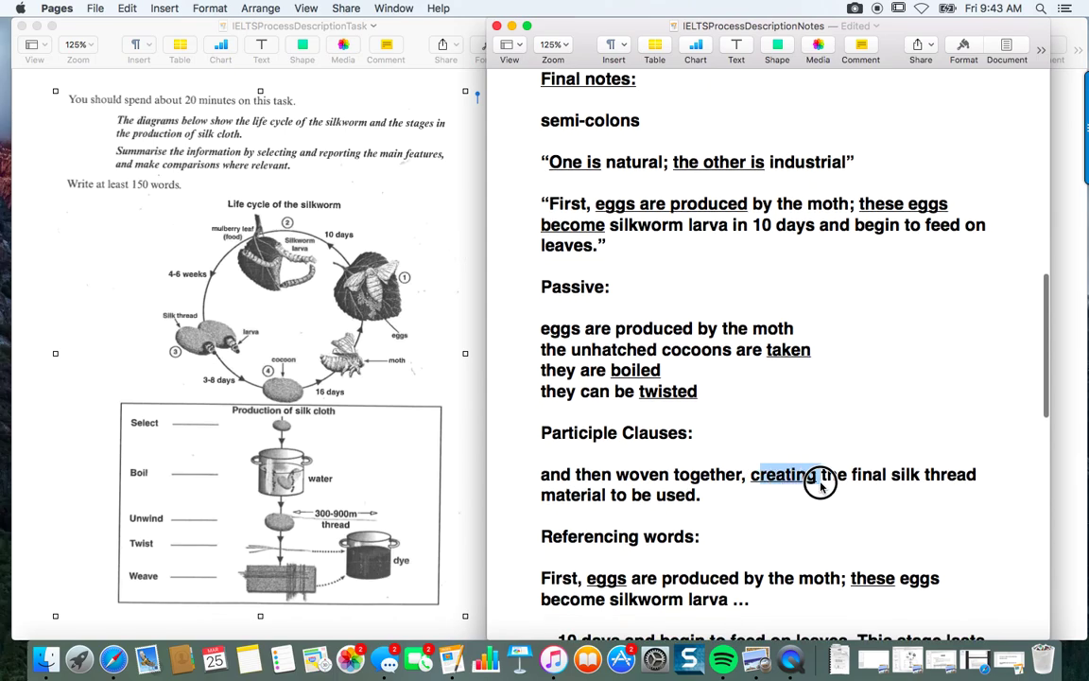
drag(819, 482, 780, 492)
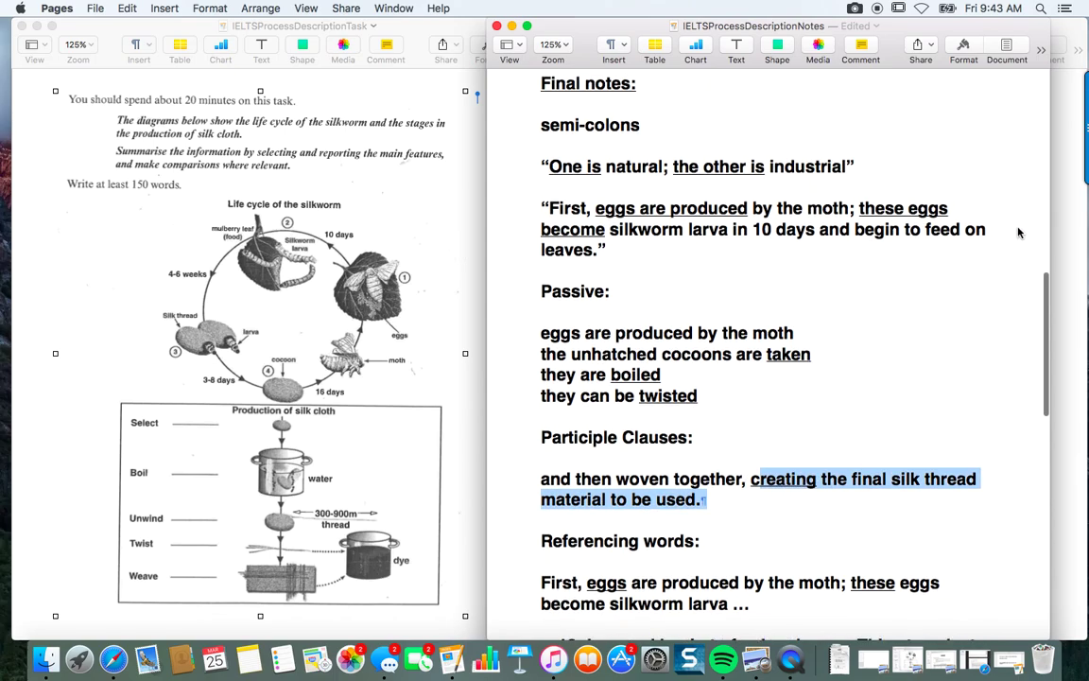
Switch to the IELTSProcessDescriptionEssay document and highlight "they" and the participle "creating" in its last sentence
click(1075, 251)
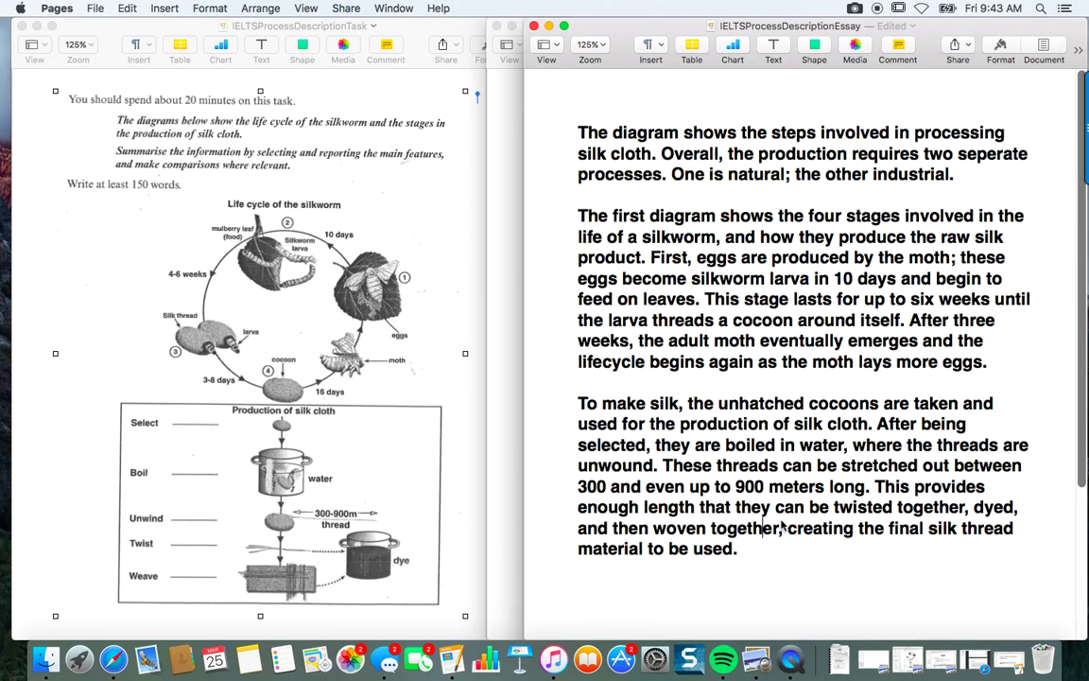
double_click(754, 507)
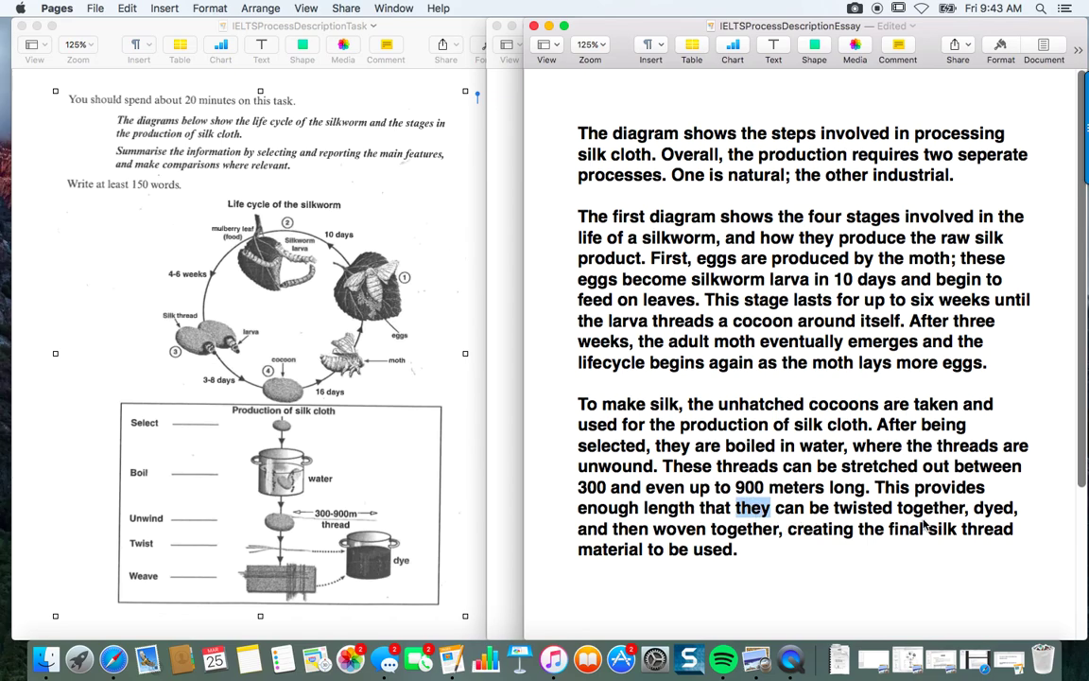
click(808, 528)
drag(794, 527, 840, 534)
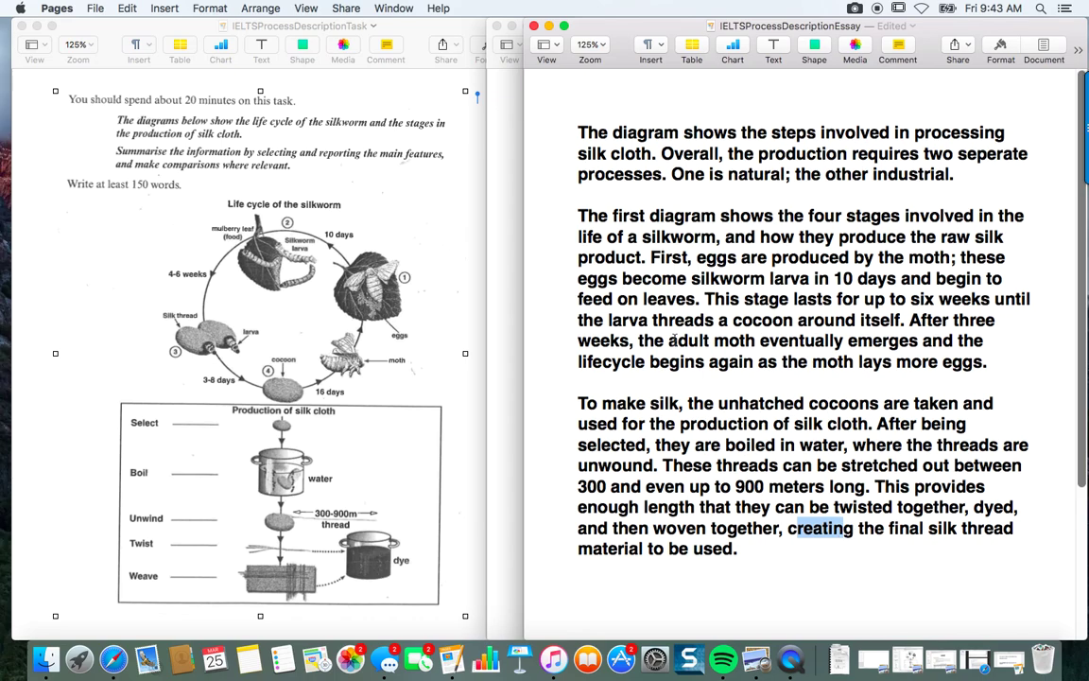
Return to the IELTSProcessDescriptionNotes document and highlight "First", "eggs" and "these eggs" in the first referencing-words example
click(494, 397)
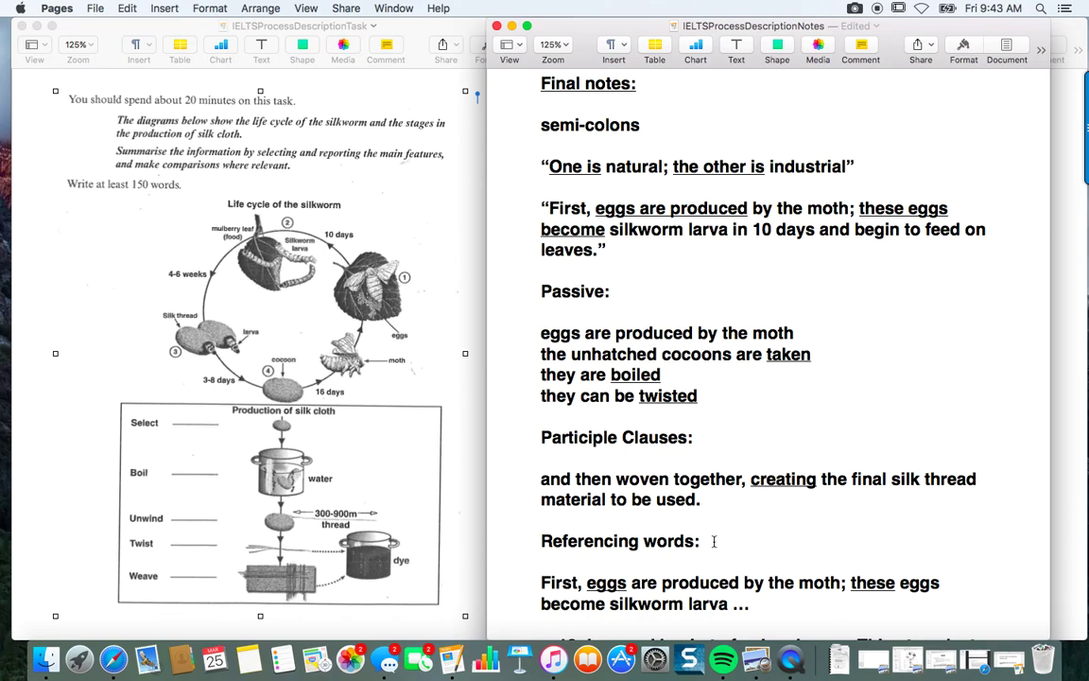
scroll(640, 484, down, 5)
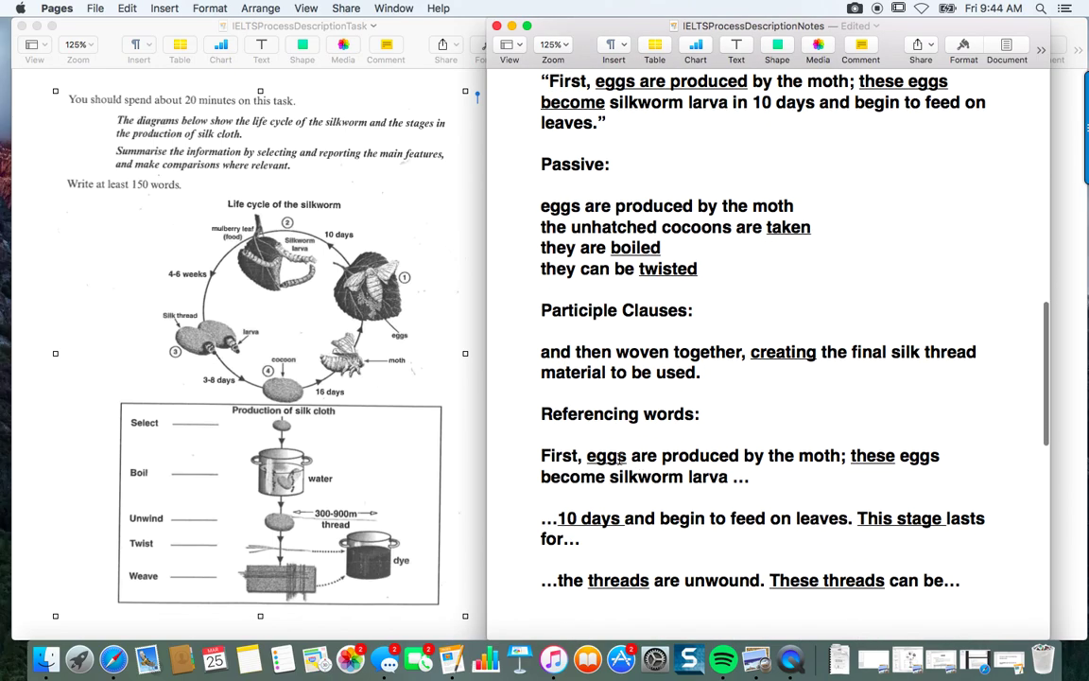
double_click(600, 456)
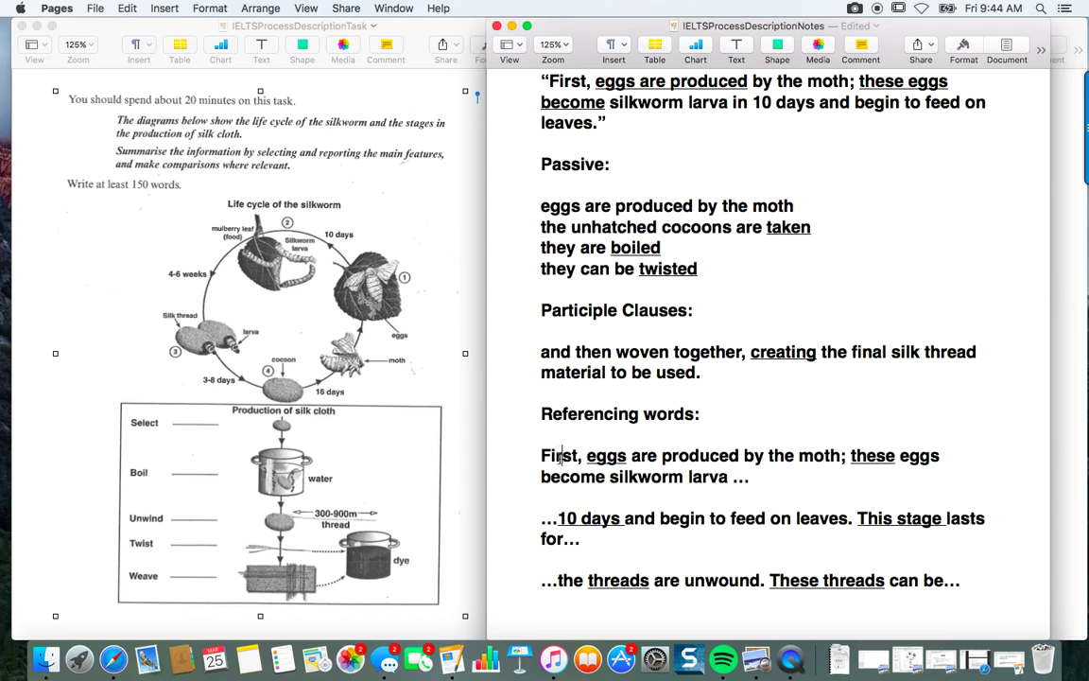
double_click(560, 456)
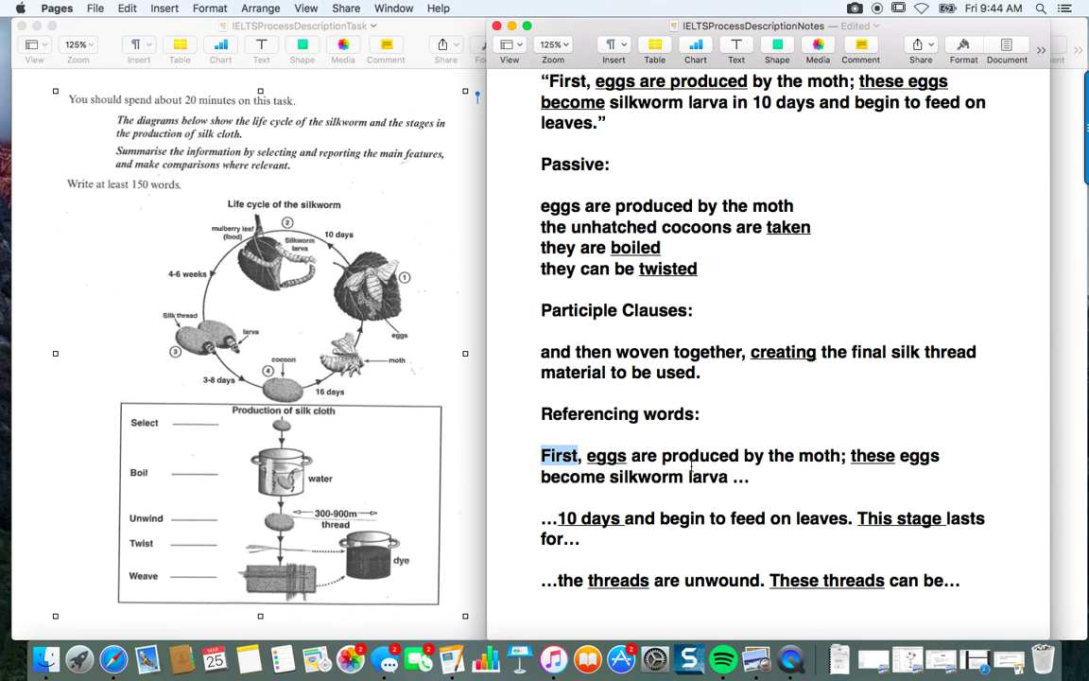
double_click(606, 457)
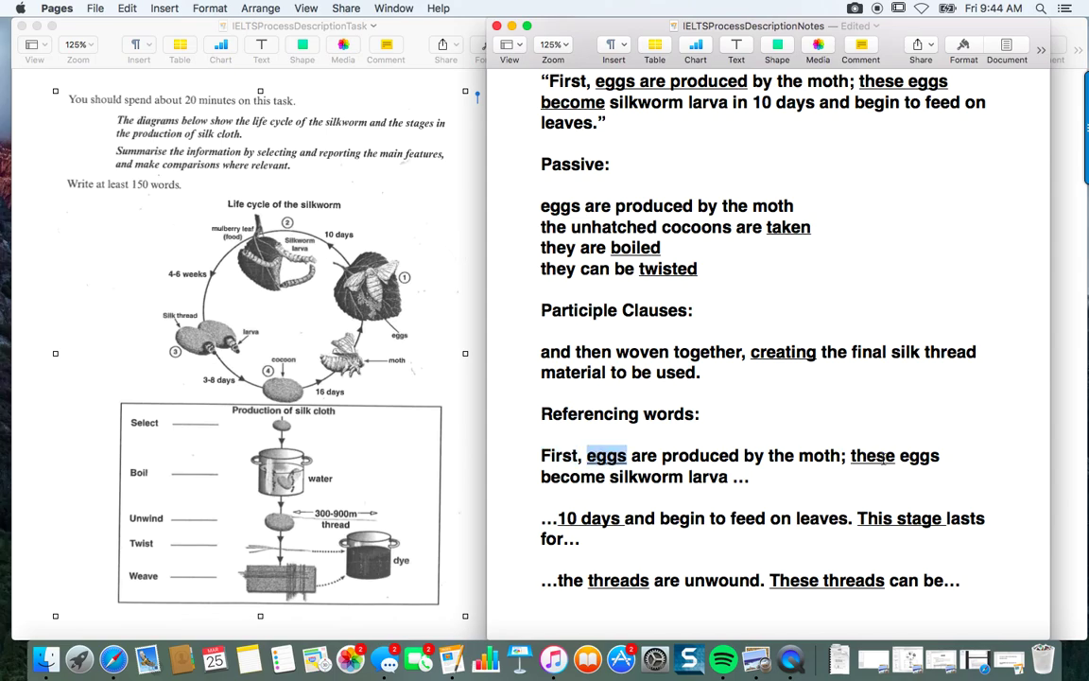
double_click(853, 457)
click(949, 458)
drag(949, 458, 848, 457)
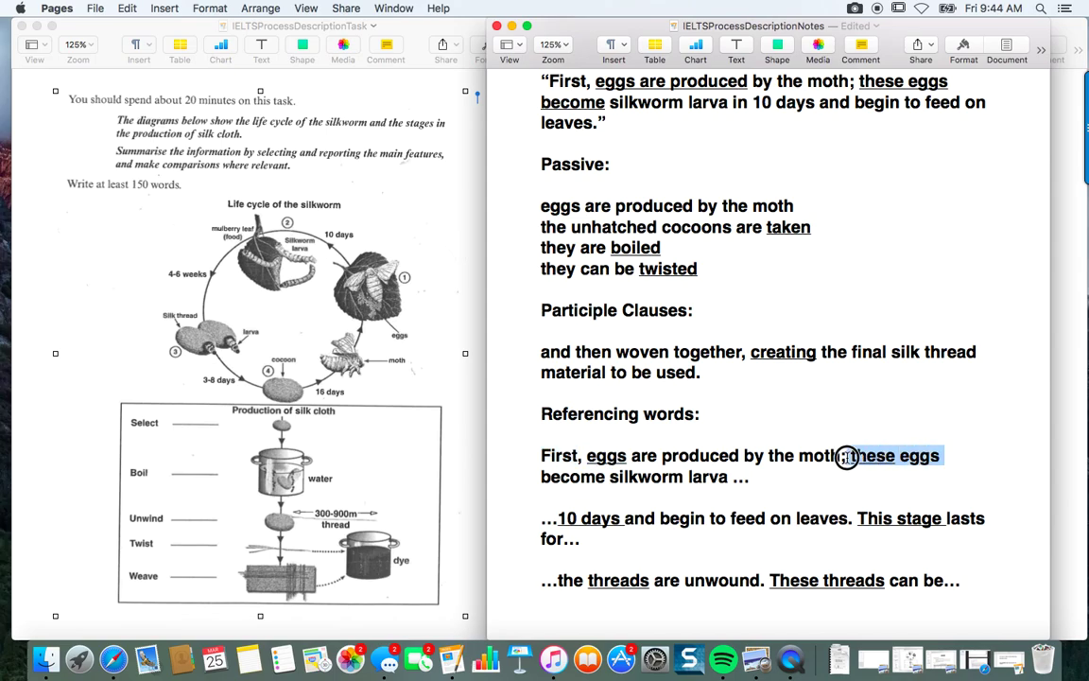
double_click(606, 456)
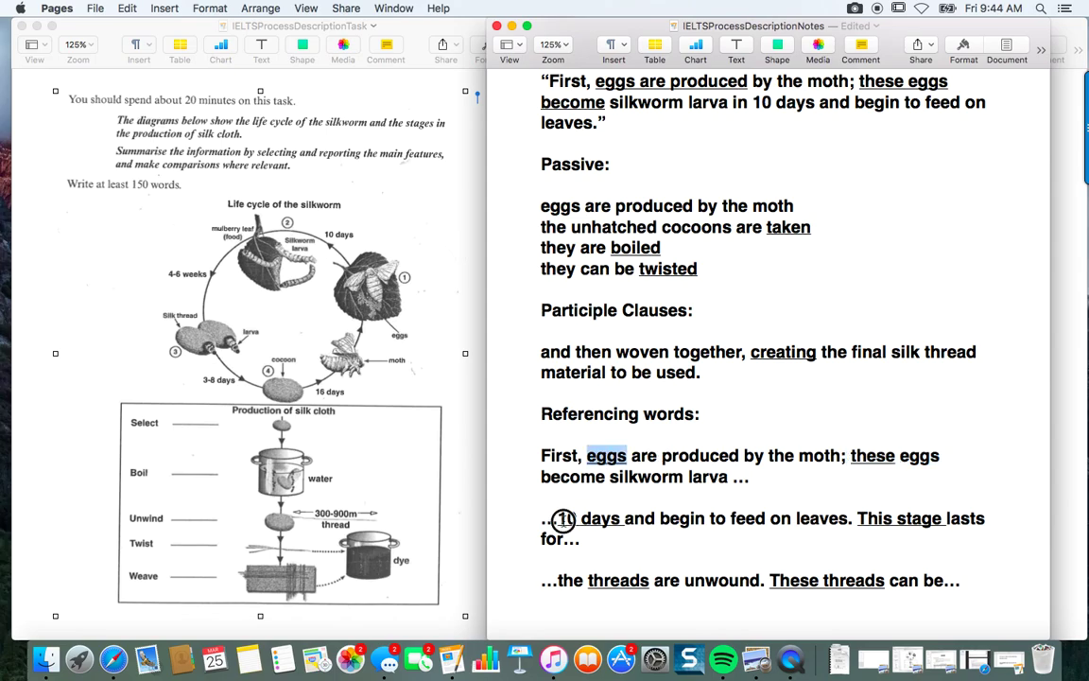
Highlight "10 days" and the phrase "This stage" that refers back to it in the second referencing-words example
drag(560, 518, 621, 518)
click(866, 518)
drag(866, 518, 945, 518)
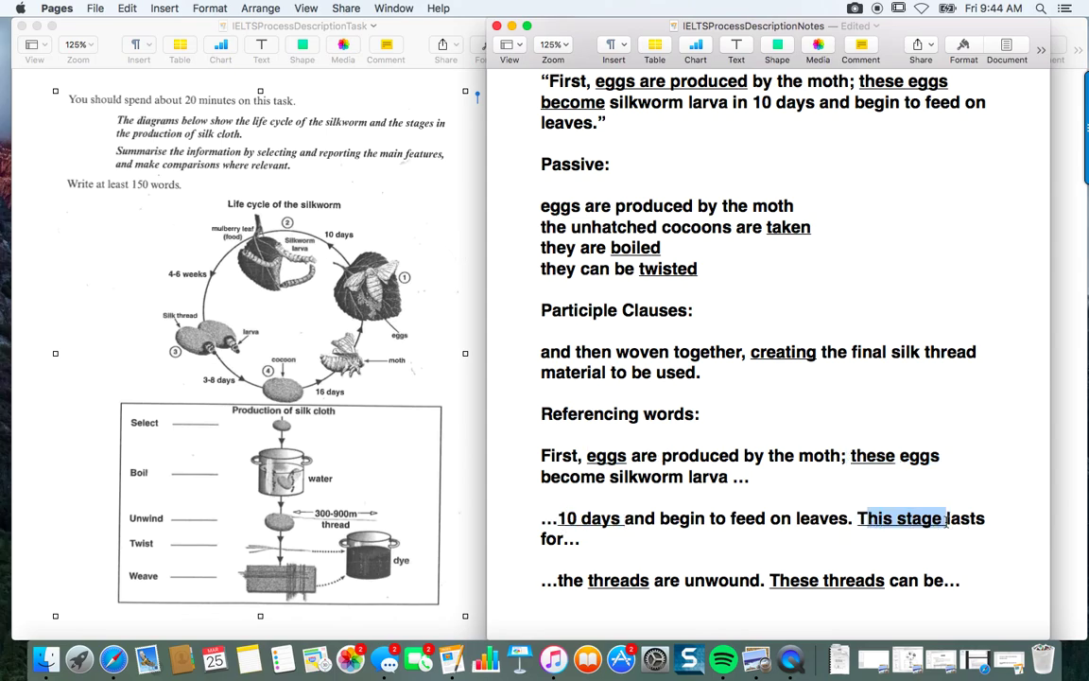
Highlight "threads", "These threads" and the referencing word "These" in the third referencing-words example
double_click(618, 579)
double_click(813, 580)
drag(814, 581, 838, 579)
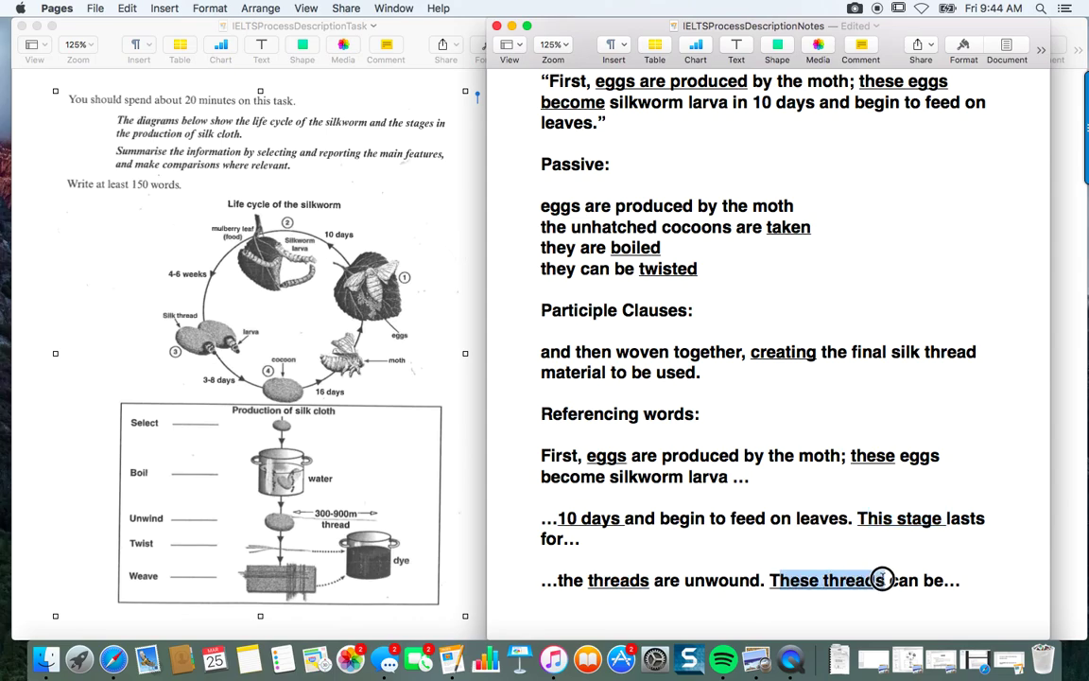
drag(767, 580, 811, 580)
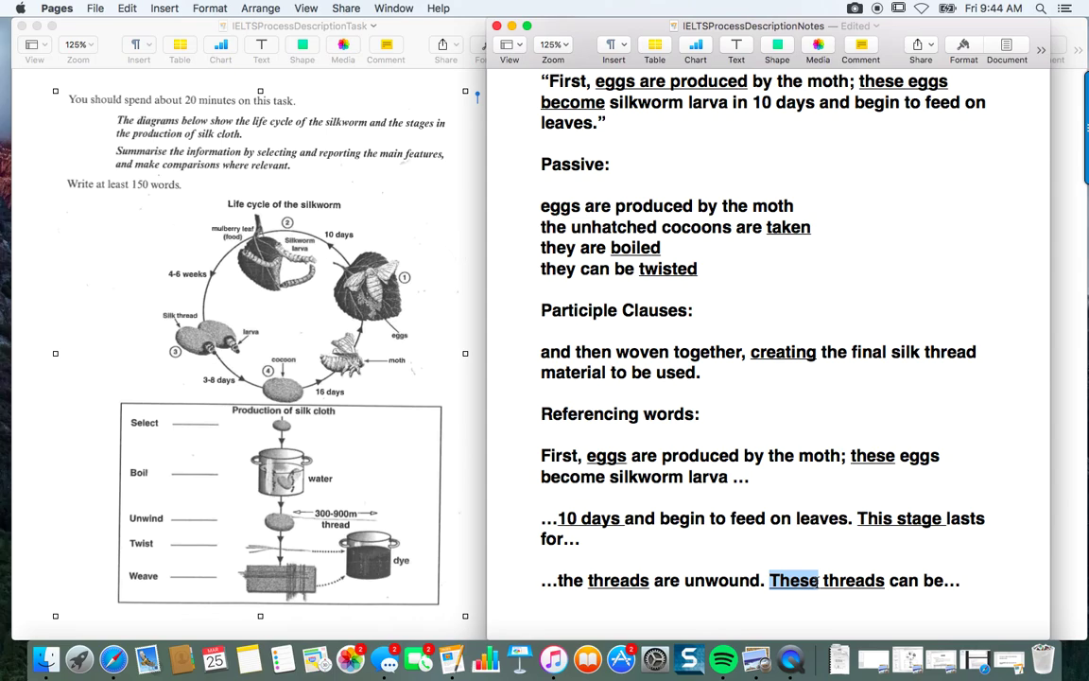
drag(815, 579, 819, 575)
Highlight the closing tips "Take 5 minutes to analyse" and "Organise and make notes" on the last page, individually and together
scroll(818, 577, down, 5)
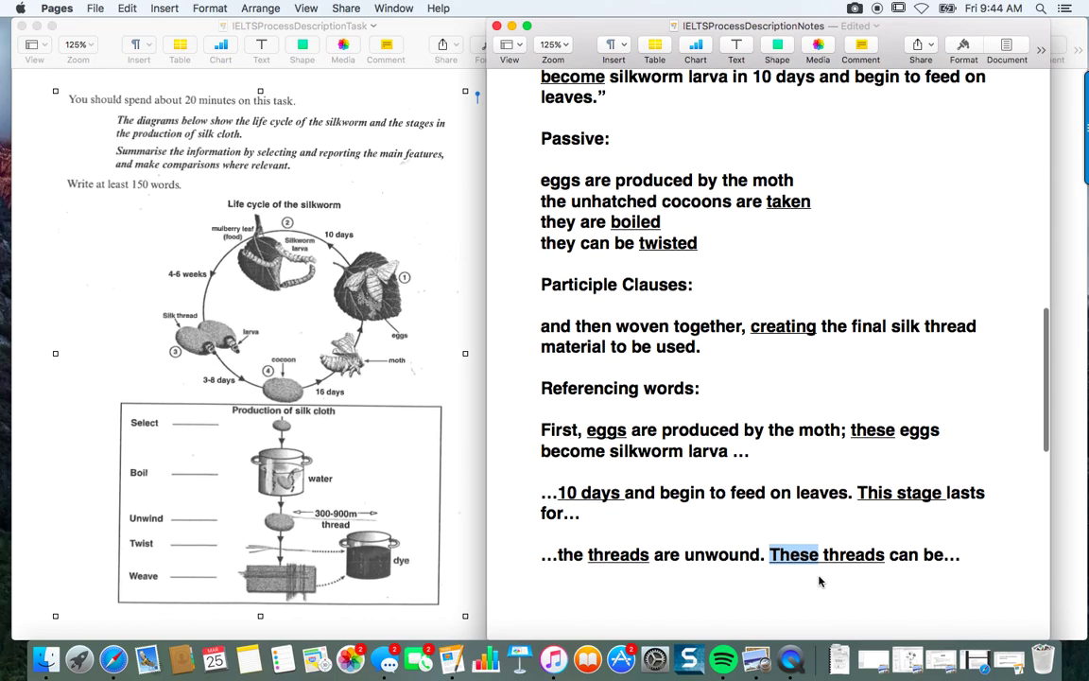
scroll(820, 581, down, 3)
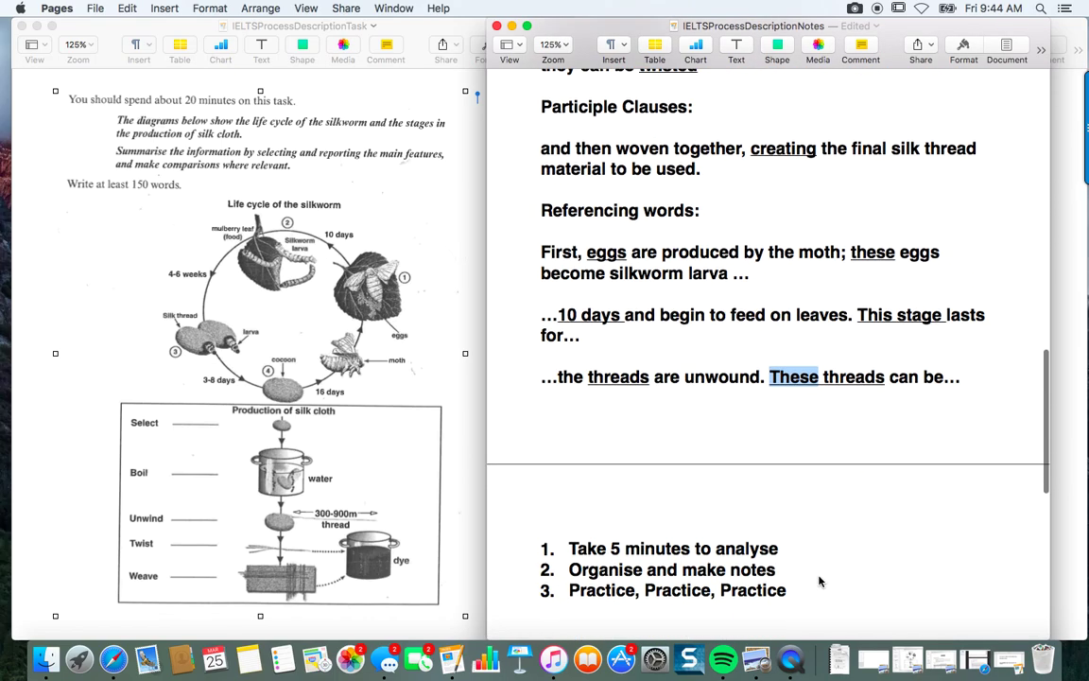
scroll(819, 578, down, 9)
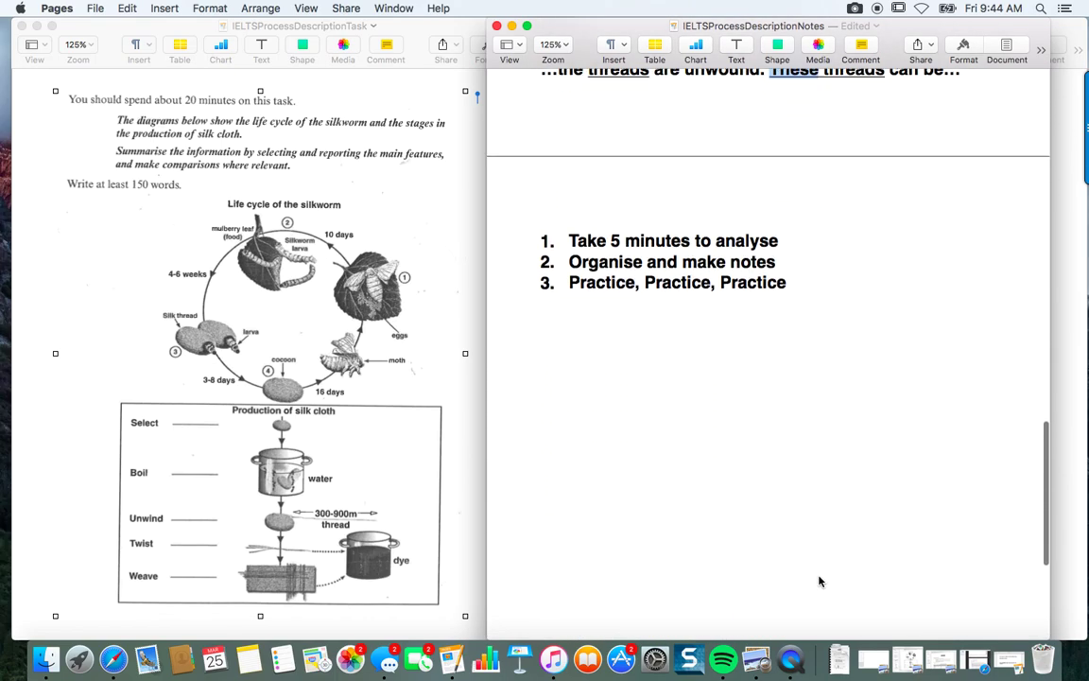
drag(567, 240, 788, 243)
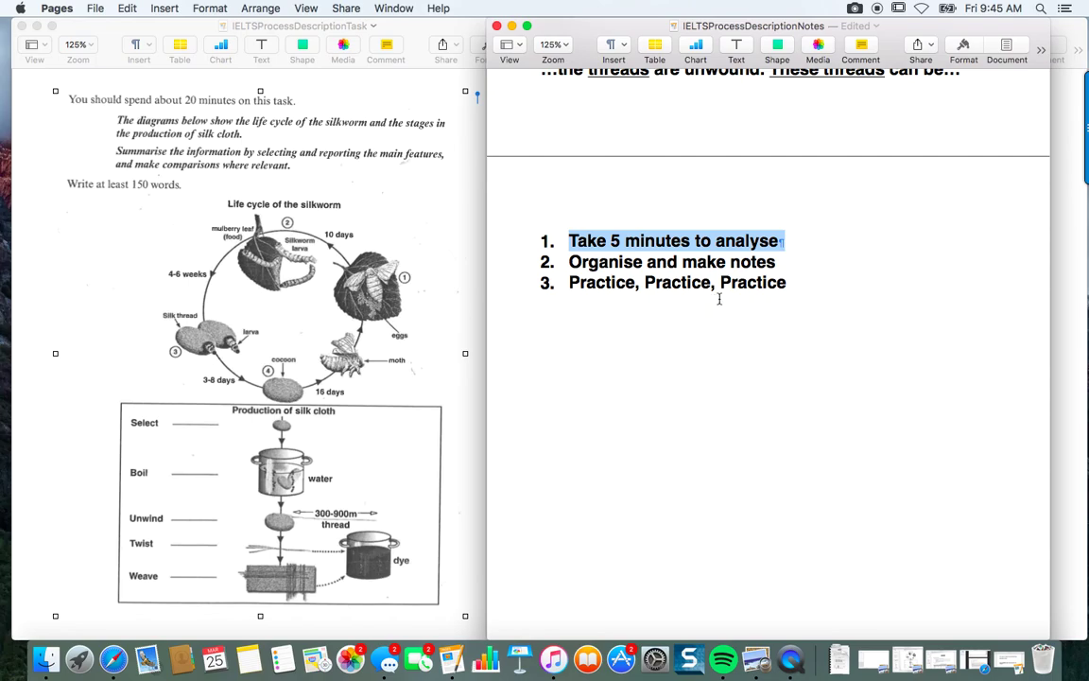
drag(792, 261, 564, 261)
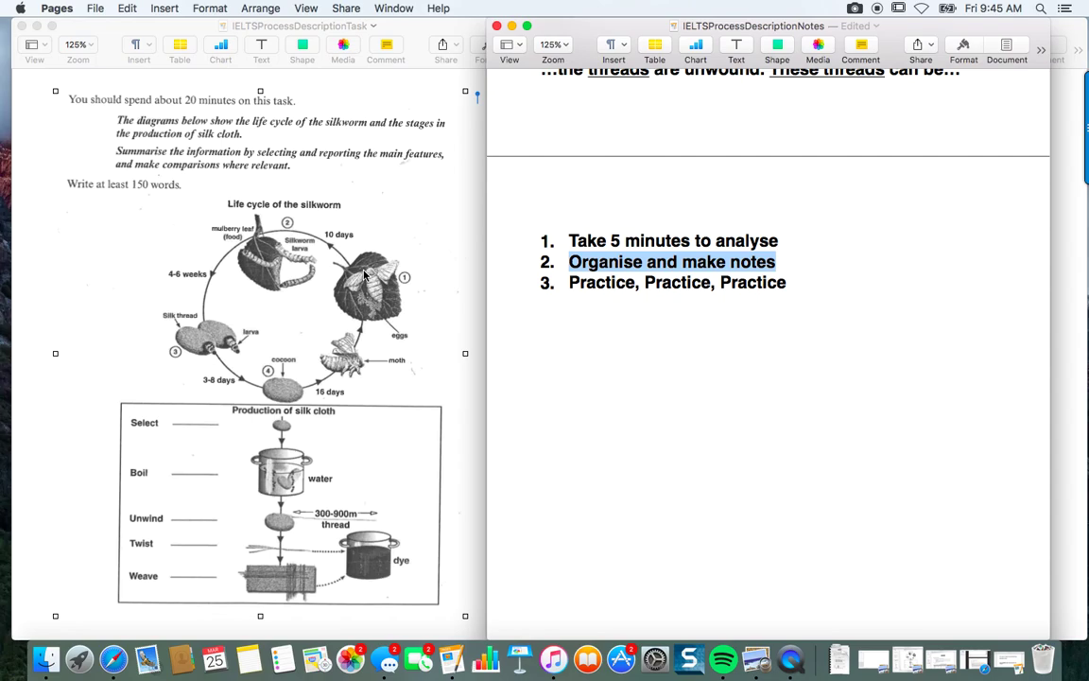
click(783, 264)
drag(785, 266, 555, 239)
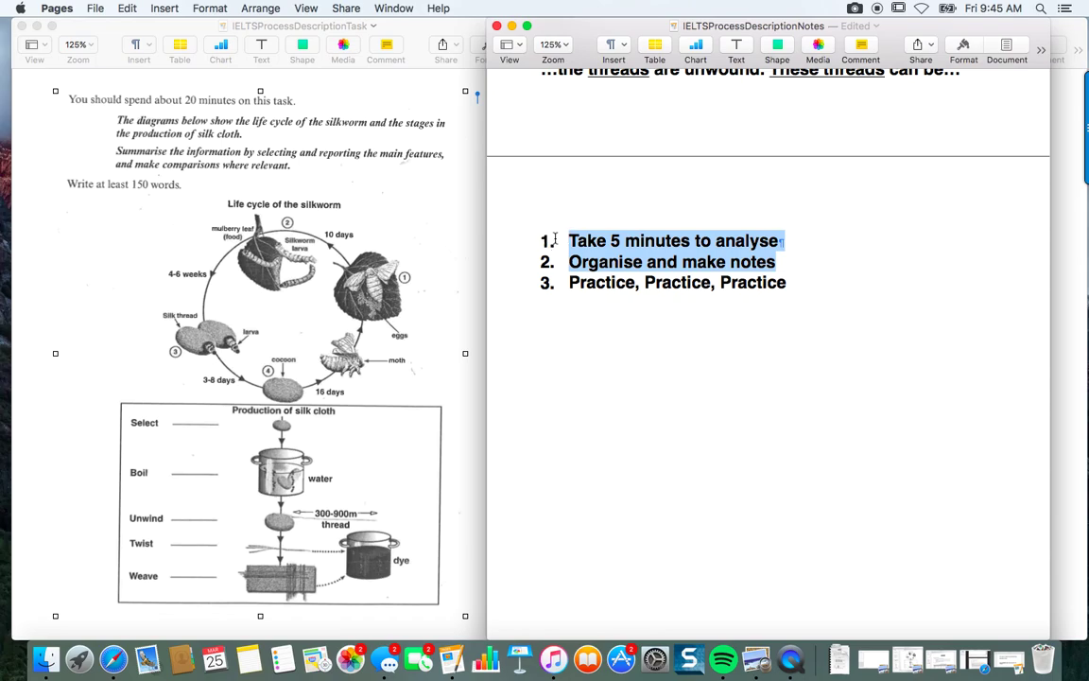
click(565, 240)
drag(565, 240, 786, 255)
Highlight the third tip, "Practice, Practice, Practice", as a whole and word by word
drag(792, 284, 560, 285)
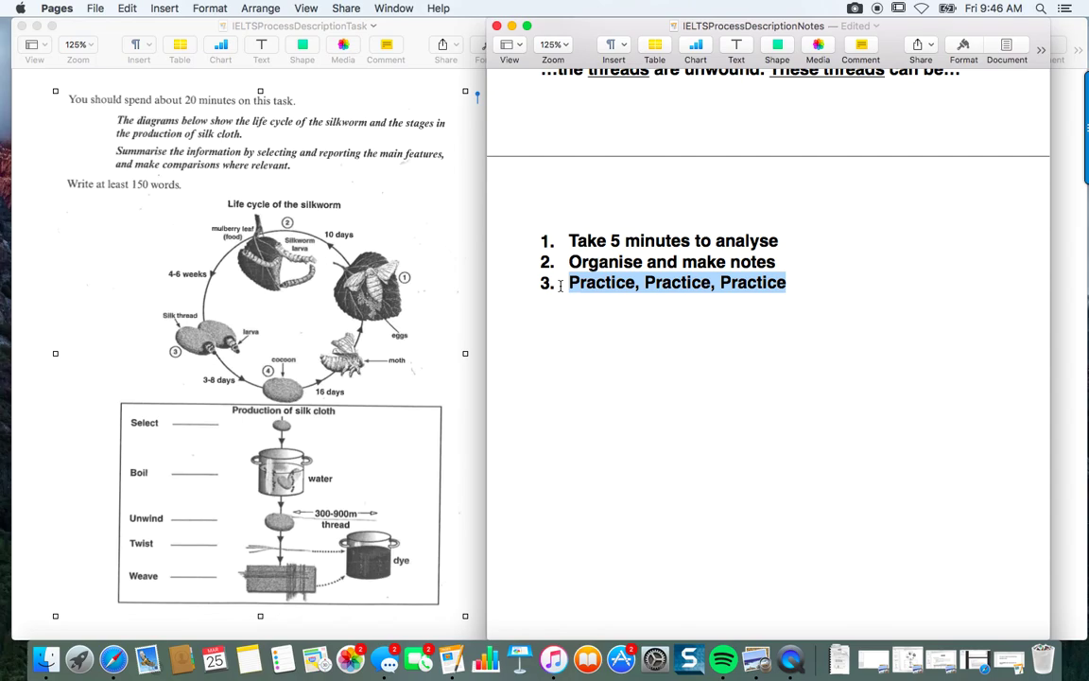
click(624, 283)
double_click(600, 283)
double_click(677, 282)
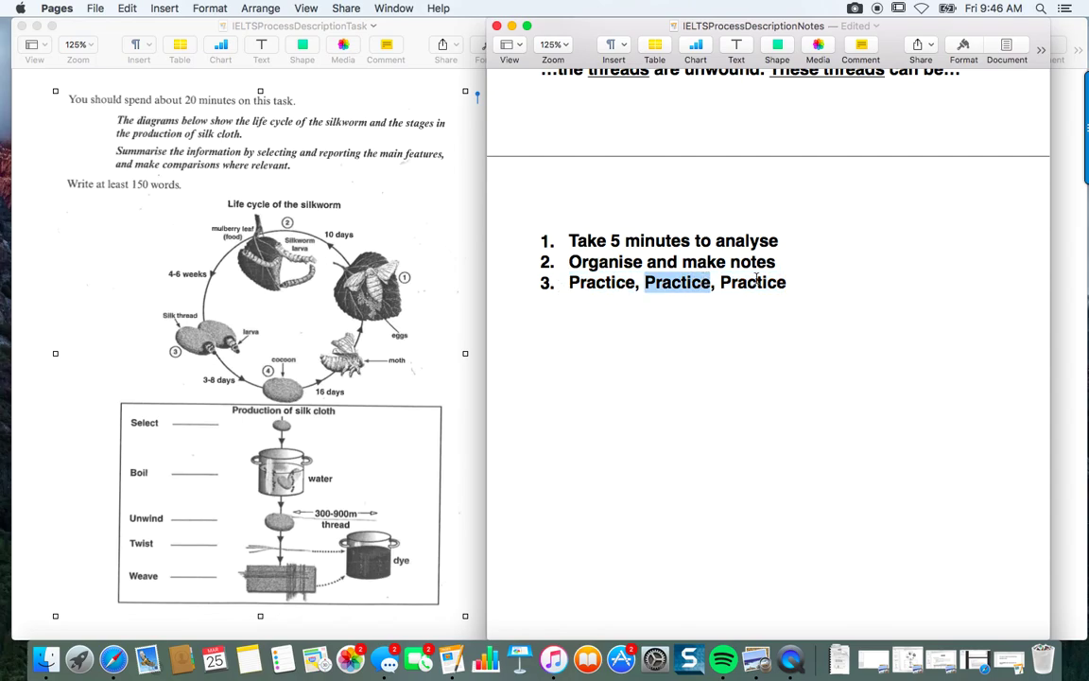
double_click(757, 283)
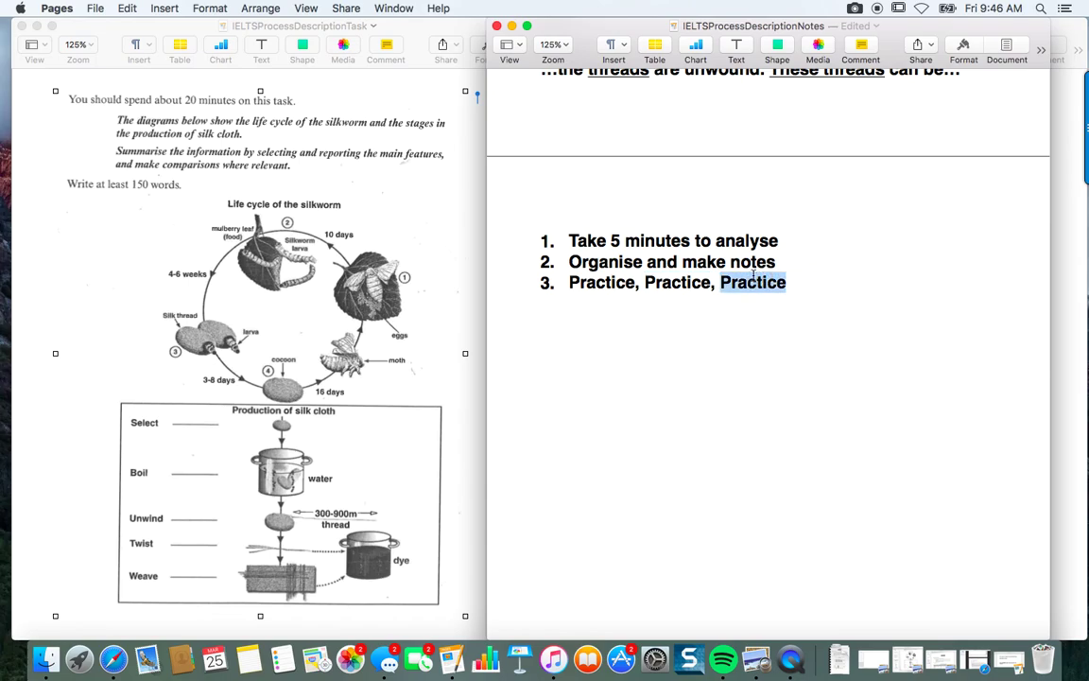